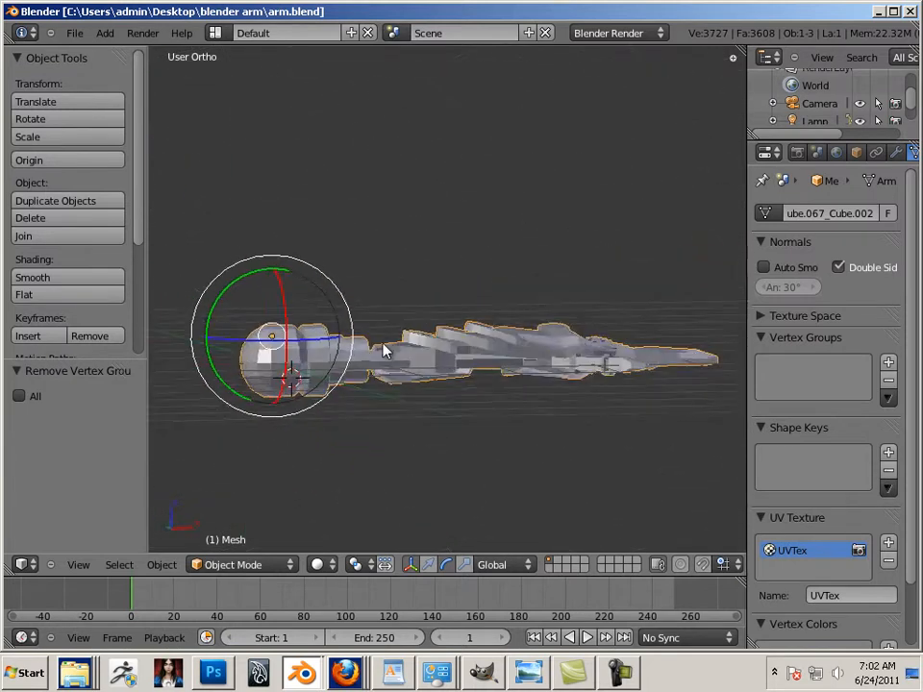
Deselect the arm mesh in top view and add a single-bone armature to the scene
{"action": "middle_click_drag", "start_coordinate": [411, 267], "coordinate": [438, 461]}
{"action": "key", "text": "KP_7"}
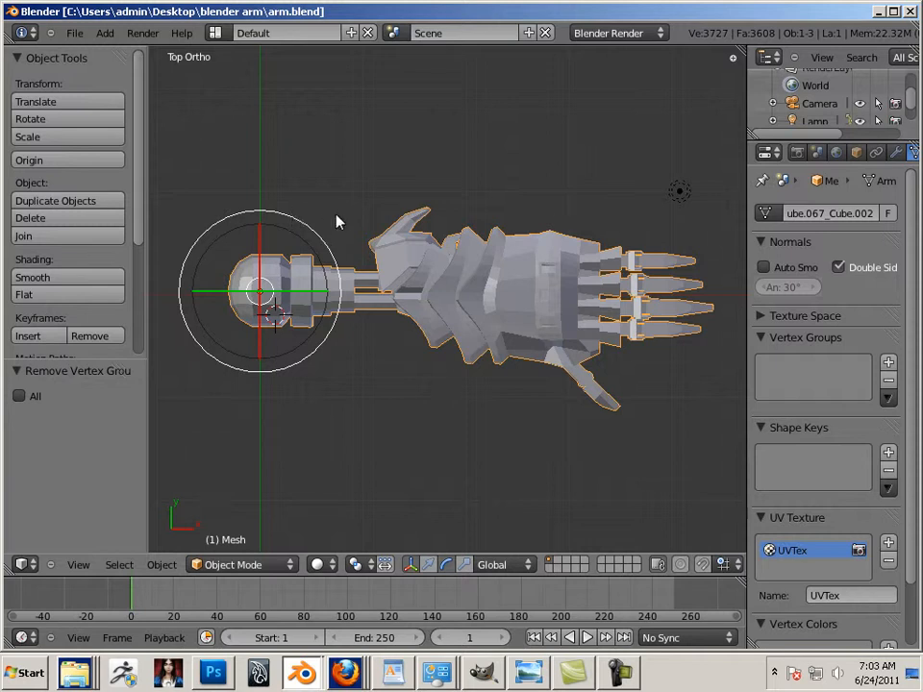
{"action": "scroll", "coordinate": [336, 222], "scroll_direction": "up", "scroll_amount": 1}
{"action": "middle_click_drag", "start_coordinate": [409, 378], "coordinate": [408, 415], "text": "shift"}
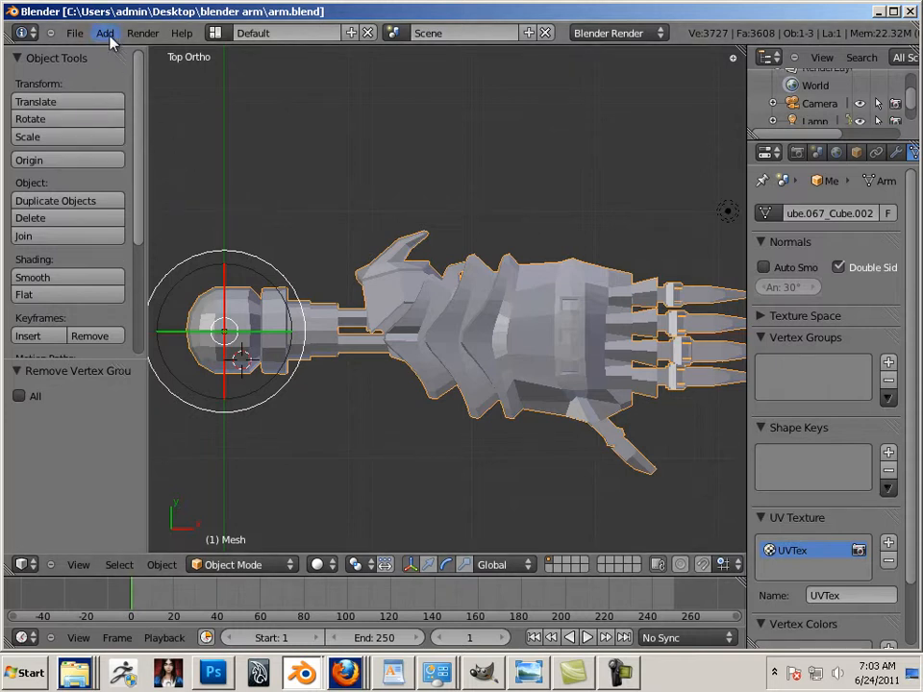
{"action": "middle_click_drag", "start_coordinate": [301, 230], "coordinate": [286, 266], "text": "shift"}
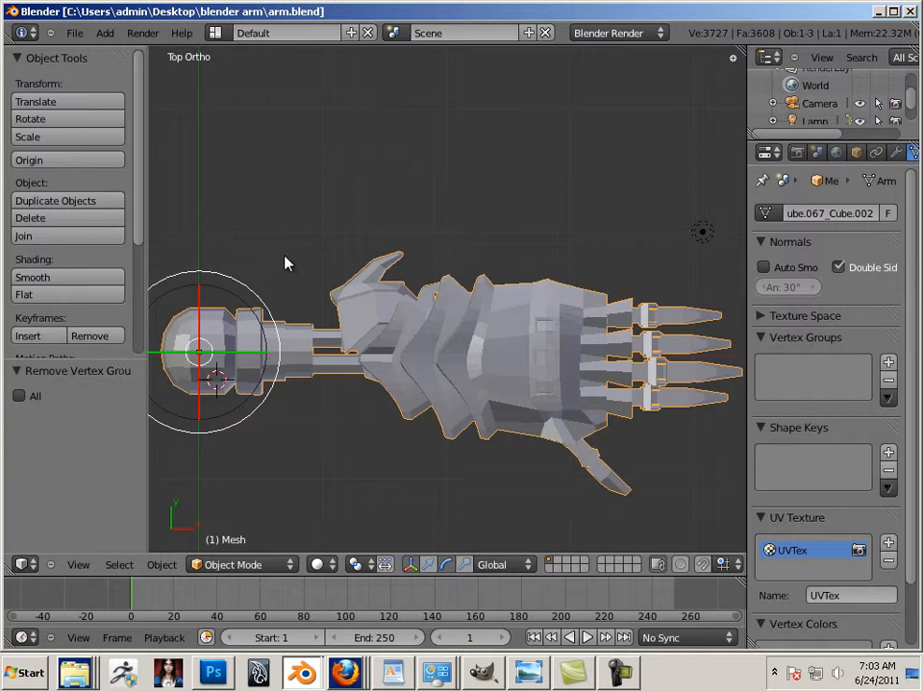
{"action": "key", "text": "a"}
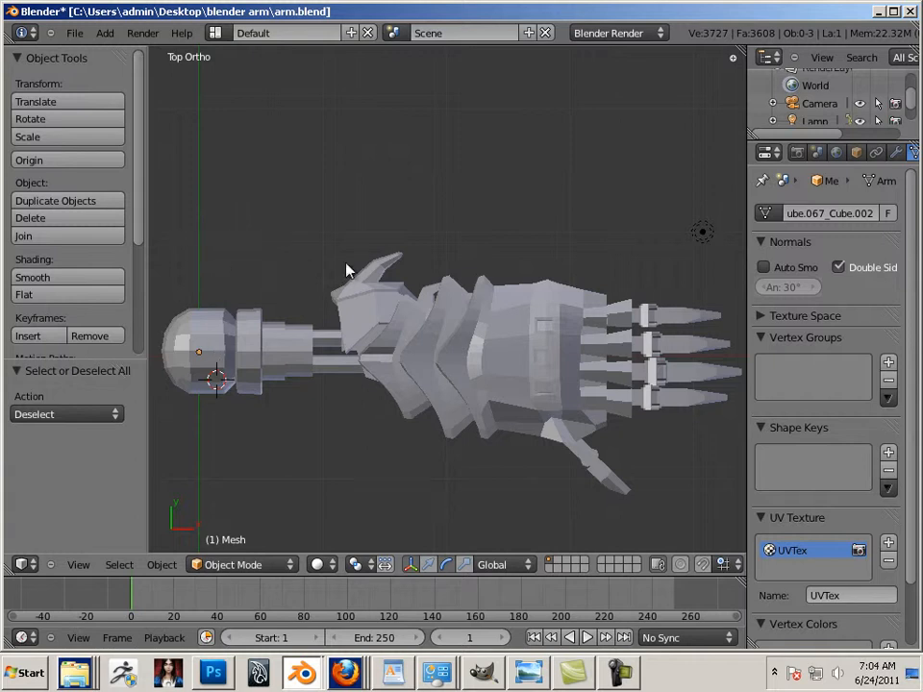
{"action": "middle_click_drag", "start_coordinate": [279, 247], "coordinate": [270, 217], "text": "shift"}
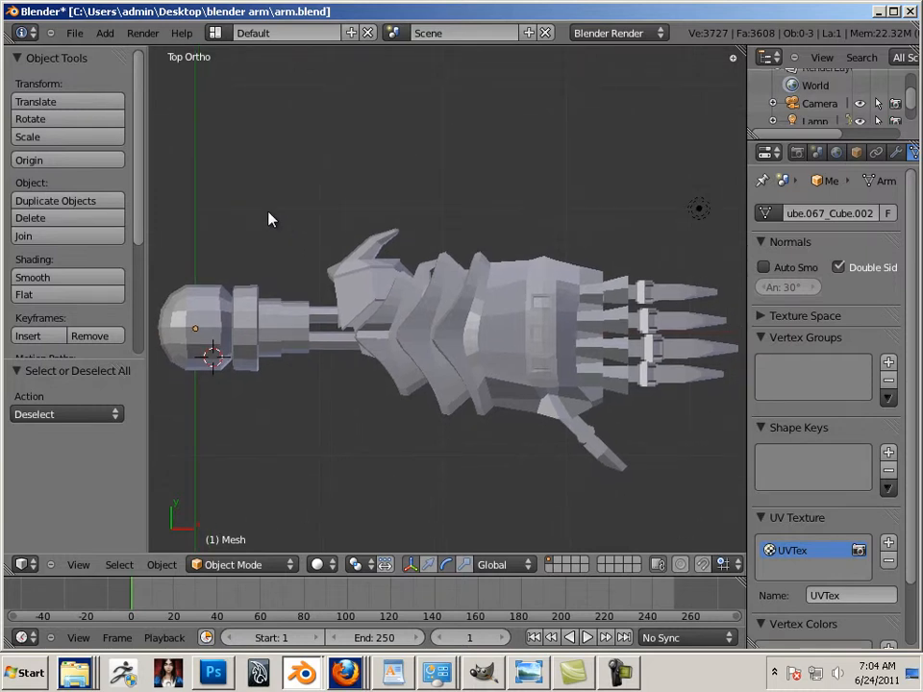
{"action": "left_click", "coordinate": [102, 33]}
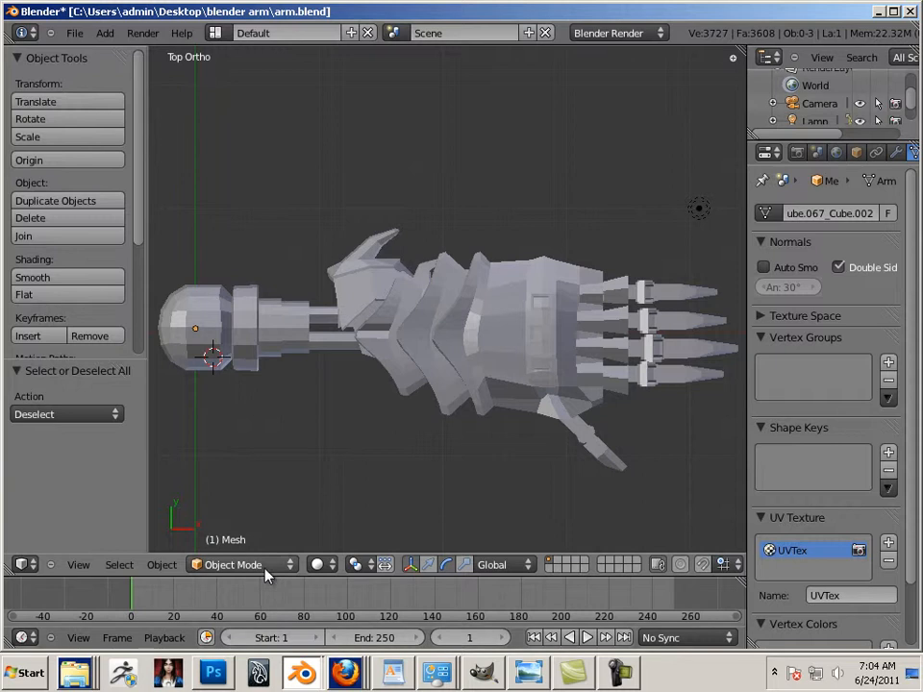
{"action": "left_click", "coordinate": [103, 32]}
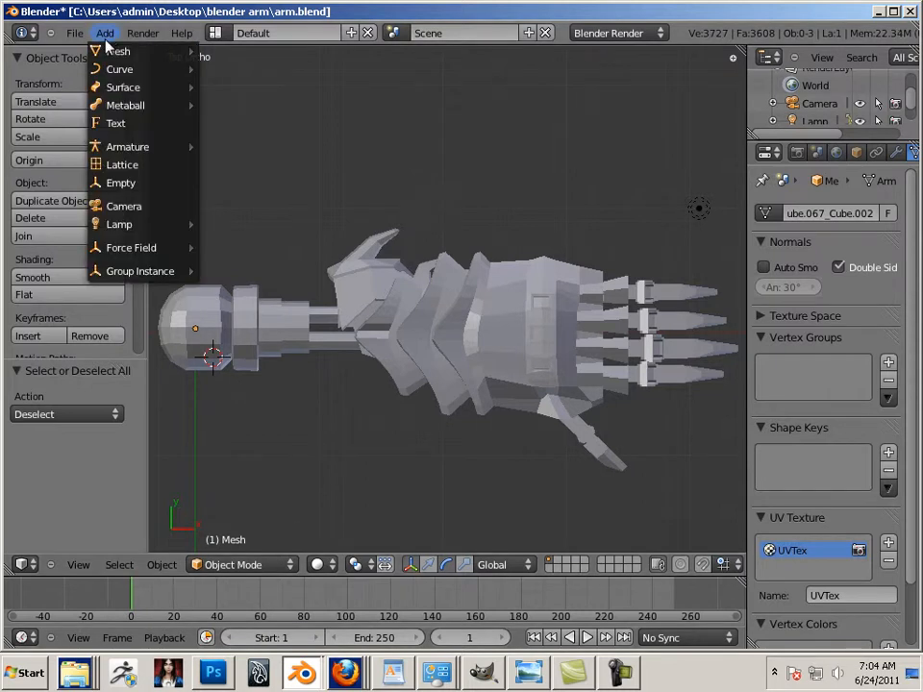
{"action": "mouse_move", "coordinate": [141, 147]}
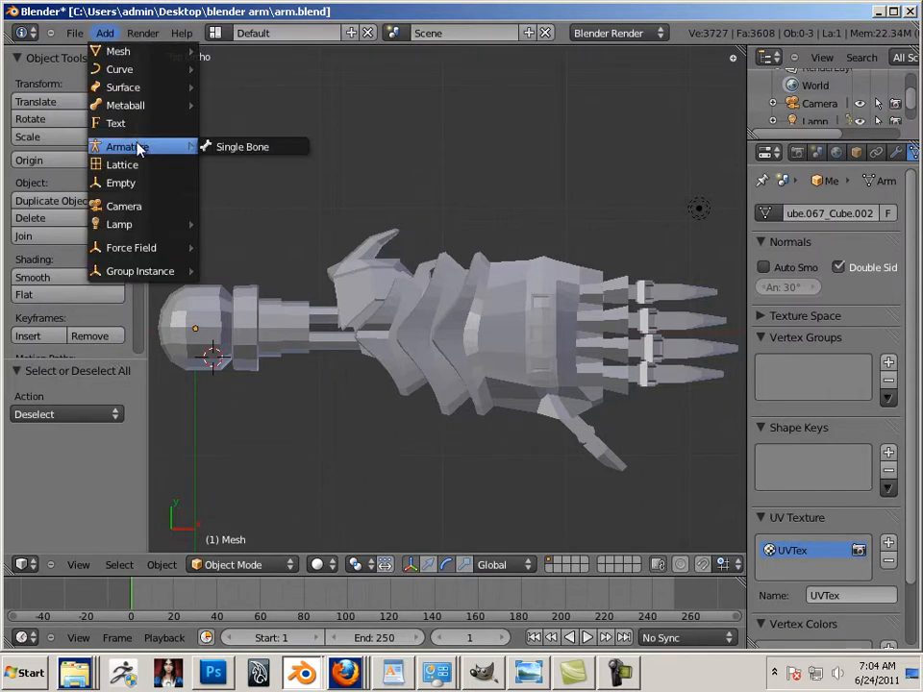
{"action": "left_click", "coordinate": [232, 147]}
Switch the viewport shading to wireframe so the new bone shows inside the arm's shoulder
{"action": "middle_click_drag", "start_coordinate": [271, 338], "coordinate": [491, 297], "text": "shift"}
{"action": "scroll", "coordinate": [498, 318], "scroll_direction": "up", "scroll_amount": 4}
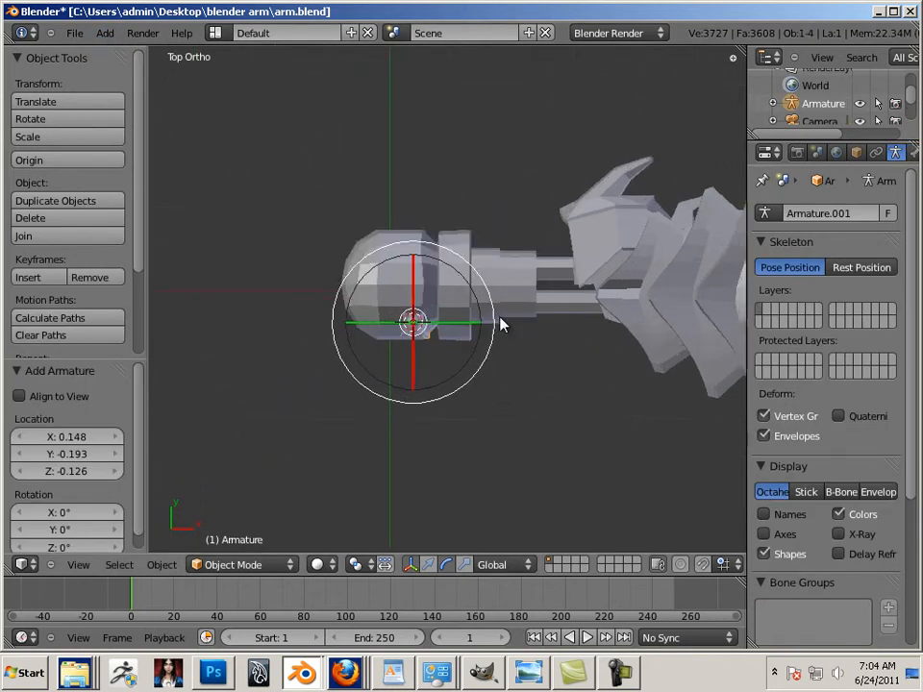
{"action": "left_click", "coordinate": [336, 567]}
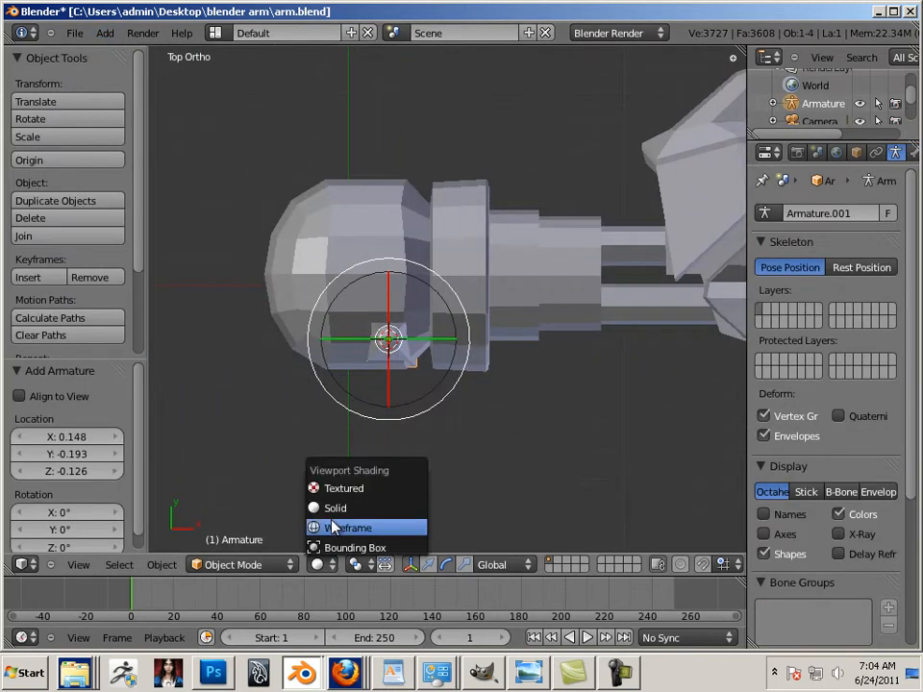
{"action": "left_click", "coordinate": [319, 525]}
{"action": "scroll", "coordinate": [361, 432], "scroll_direction": "up", "scroll_amount": 2, "text": "shift"}
{"action": "middle_click_drag", "start_coordinate": [360, 432], "coordinate": [351, 453], "text": "shift"}
{"action": "scroll", "coordinate": [371, 445], "scroll_direction": "up", "scroll_amount": 3}
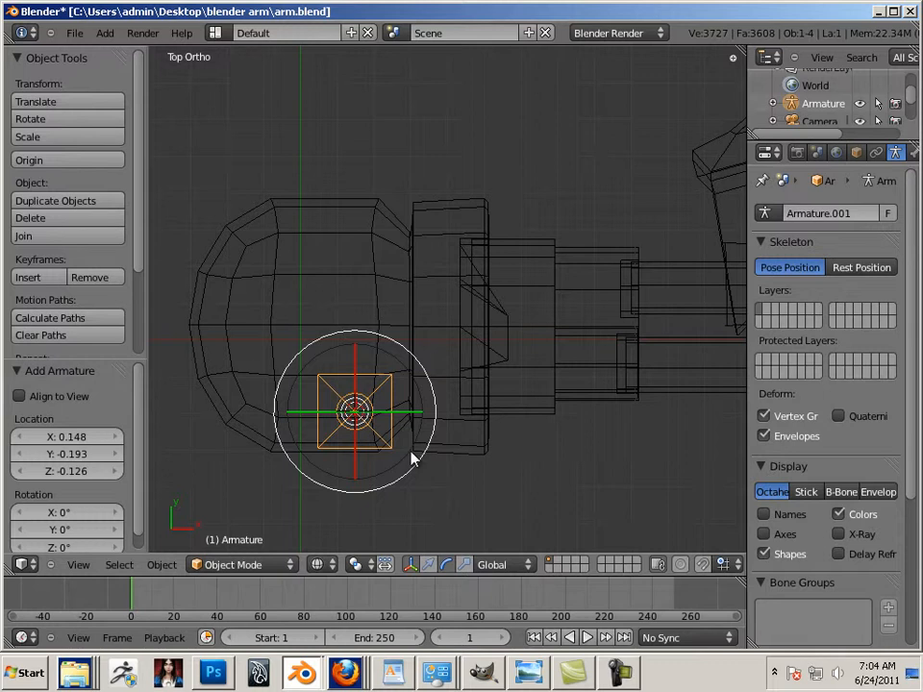
Rotate the armature to lie along the arm, setting its rotation to X 0°, Y 90° and Z 0°
{"action": "middle_click_drag", "start_coordinate": [415, 445], "coordinate": [438, 301]}
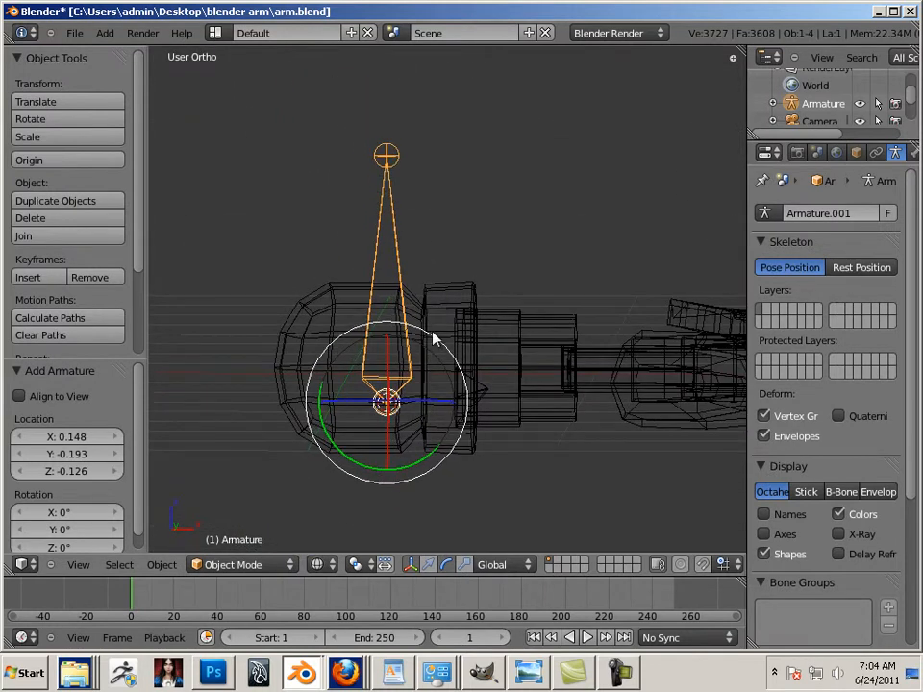
{"action": "left_click_drag", "start_coordinate": [434, 336], "coordinate": [461, 447]}
{"action": "left_click", "coordinate": [855, 152]}
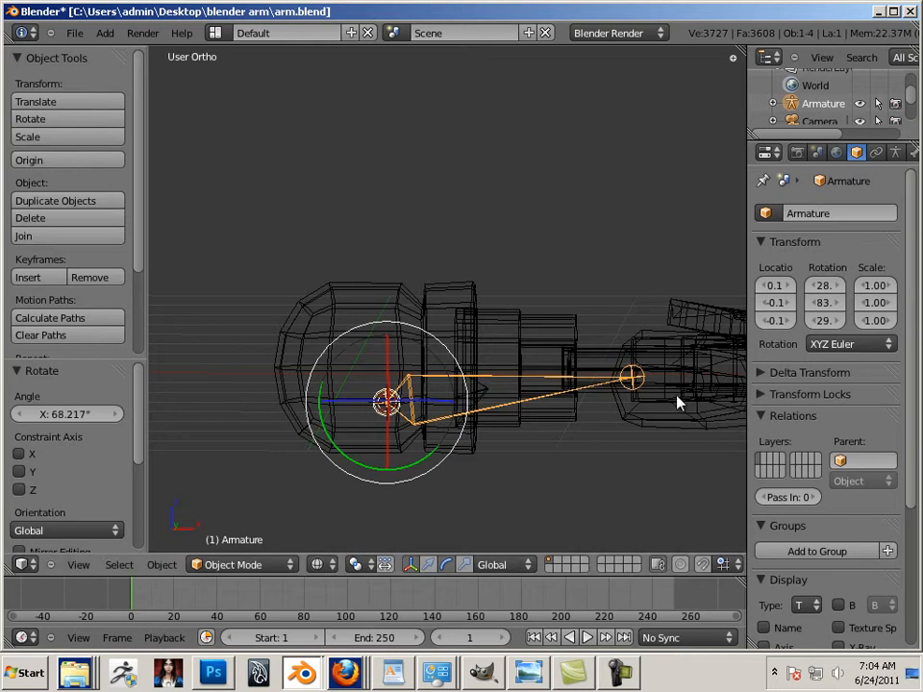
{"action": "left_click", "coordinate": [825, 304]}
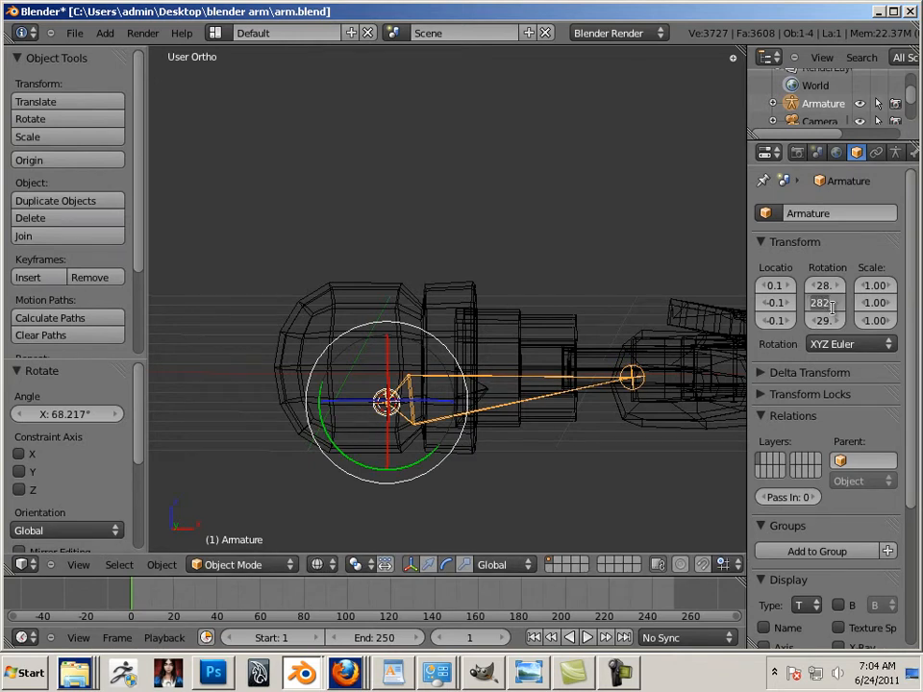
{"action": "type", "text": "90"}
{"action": "key", "text": "Return"}
{"action": "left_click", "coordinate": [824, 285]}
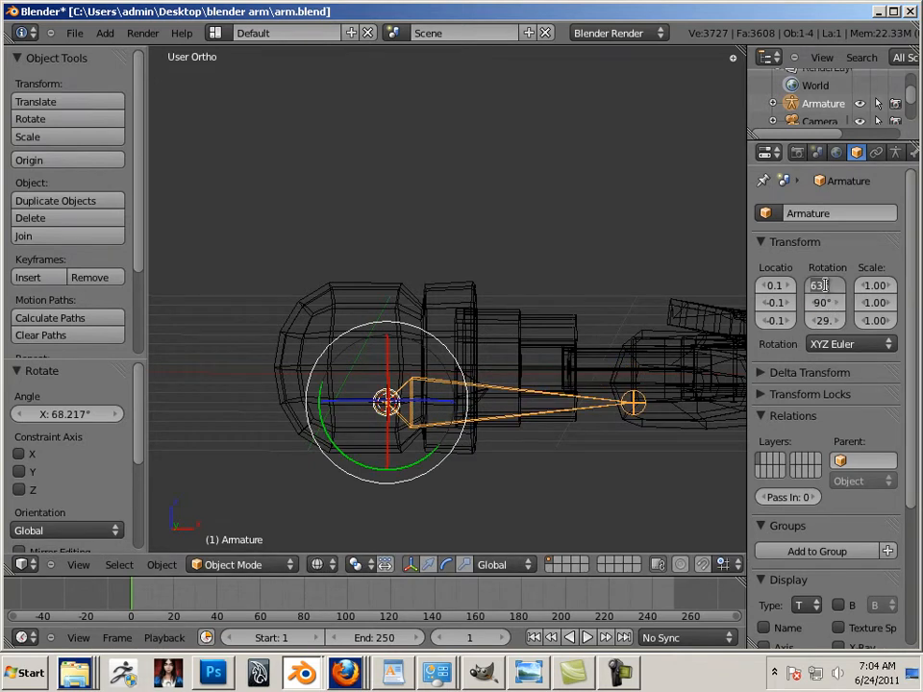
{"action": "type", "text": "0"}
{"action": "key", "text": "Return"}
{"action": "left_click", "coordinate": [825, 321]}
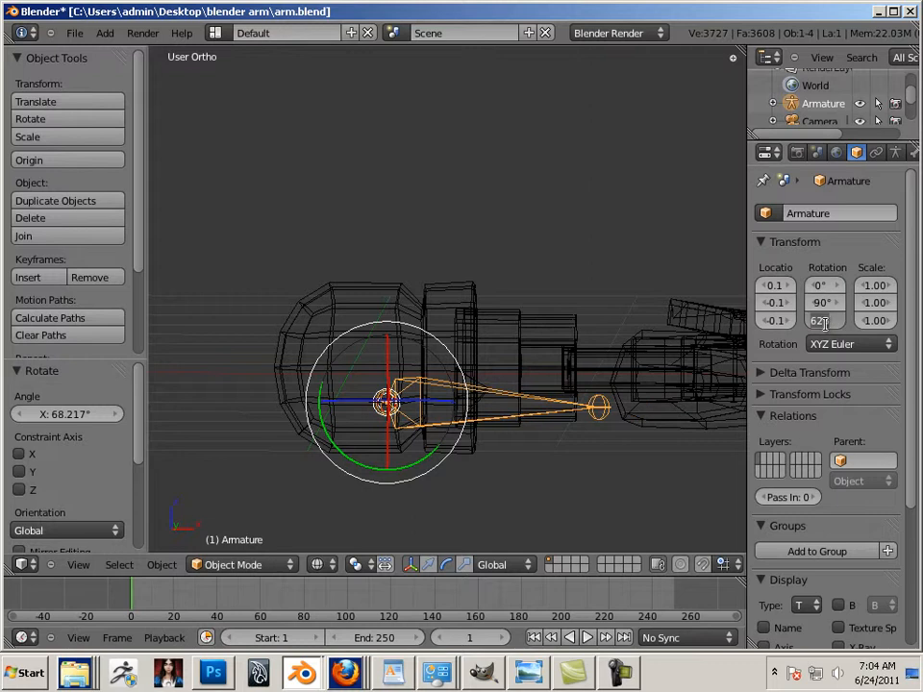
{"action": "type", "text": "0"}
{"action": "key", "text": "Return"}
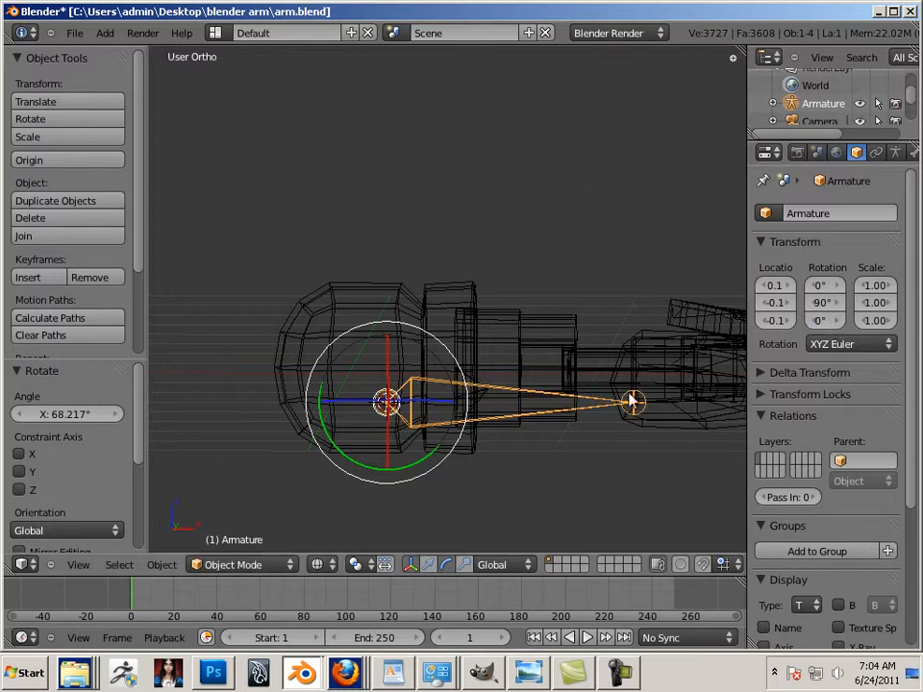
Set the armature's location to 0 on the X, Y and Z axes
{"action": "middle_click_drag", "start_coordinate": [548, 274], "coordinate": [504, 433]}
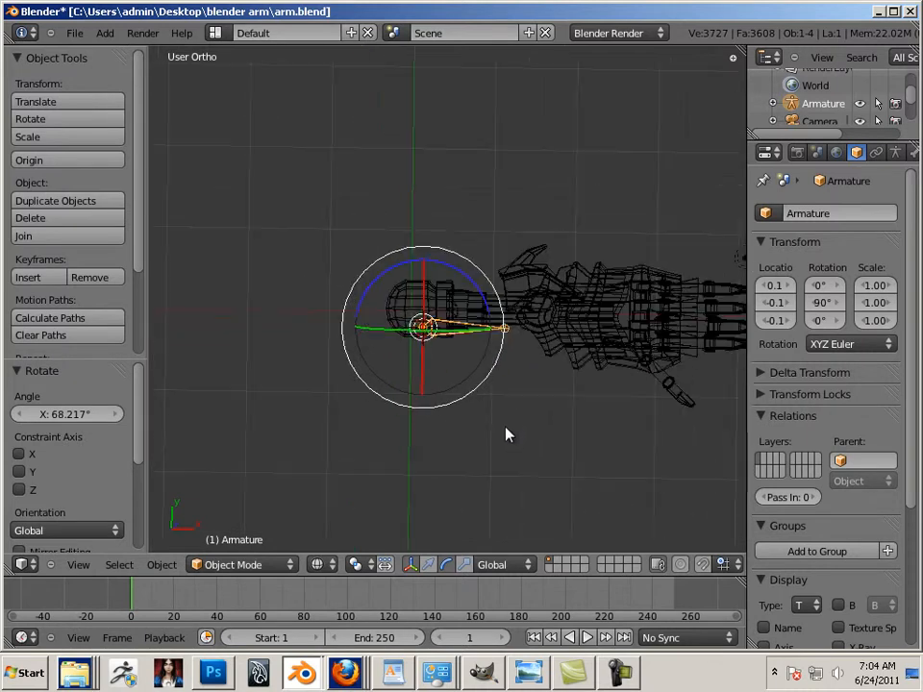
{"action": "left_click", "coordinate": [775, 286]}
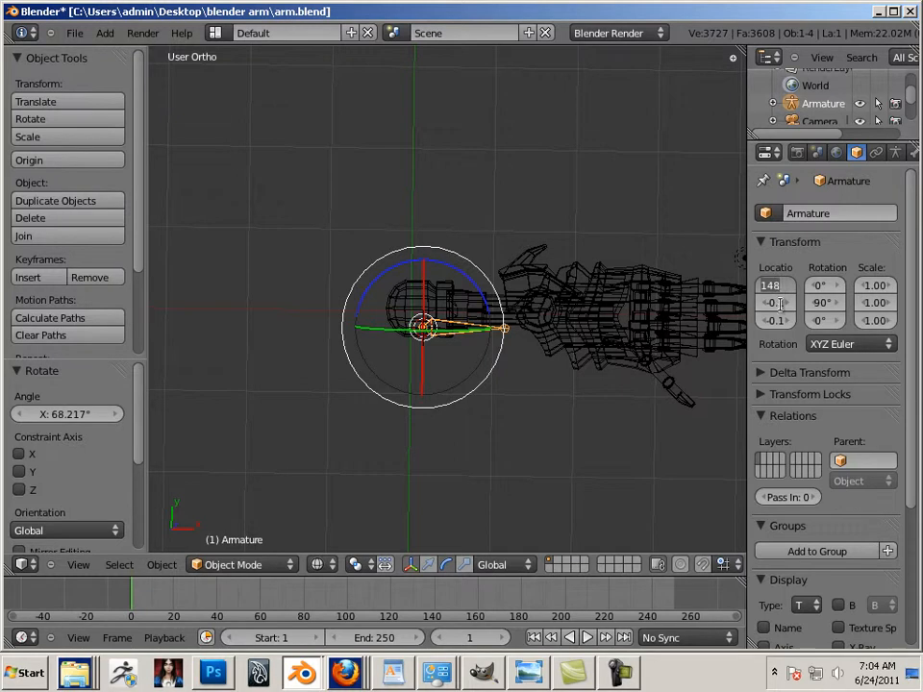
{"action": "type", "text": "0"}
{"action": "key", "text": "Return"}
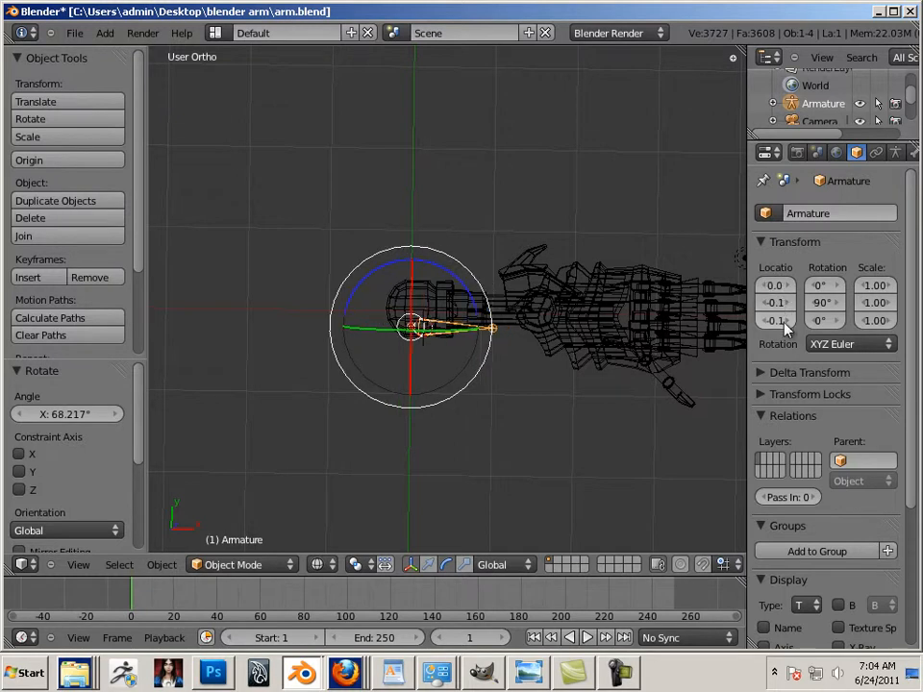
{"action": "left_click", "coordinate": [781, 305]}
{"action": "type", "text": "0"}
{"action": "key", "text": "Return"}
{"action": "left_click", "coordinate": [779, 323]}
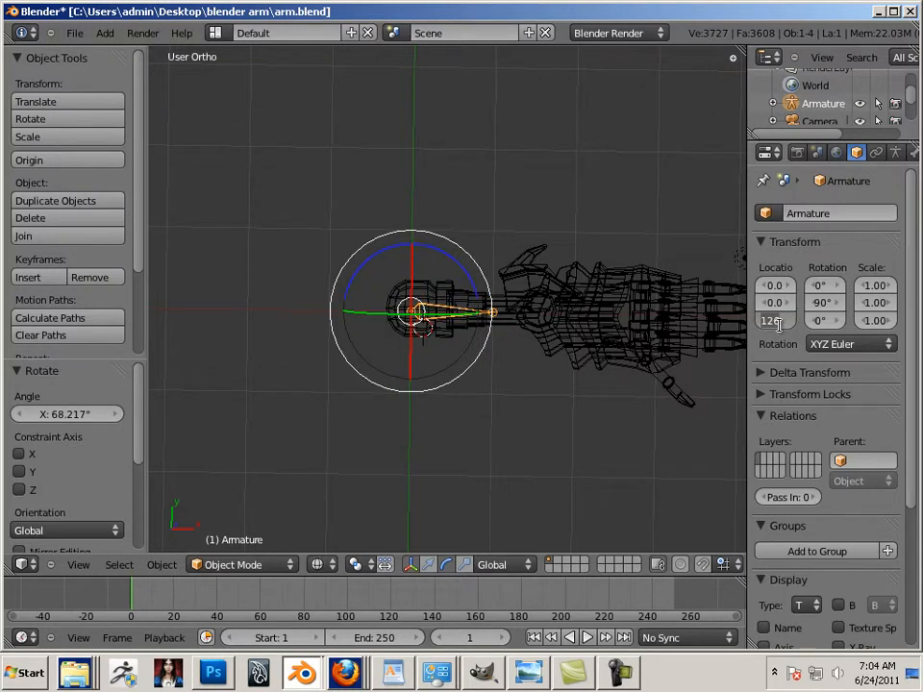
{"action": "type", "text": "0"}
{"action": "key", "text": "Return"}
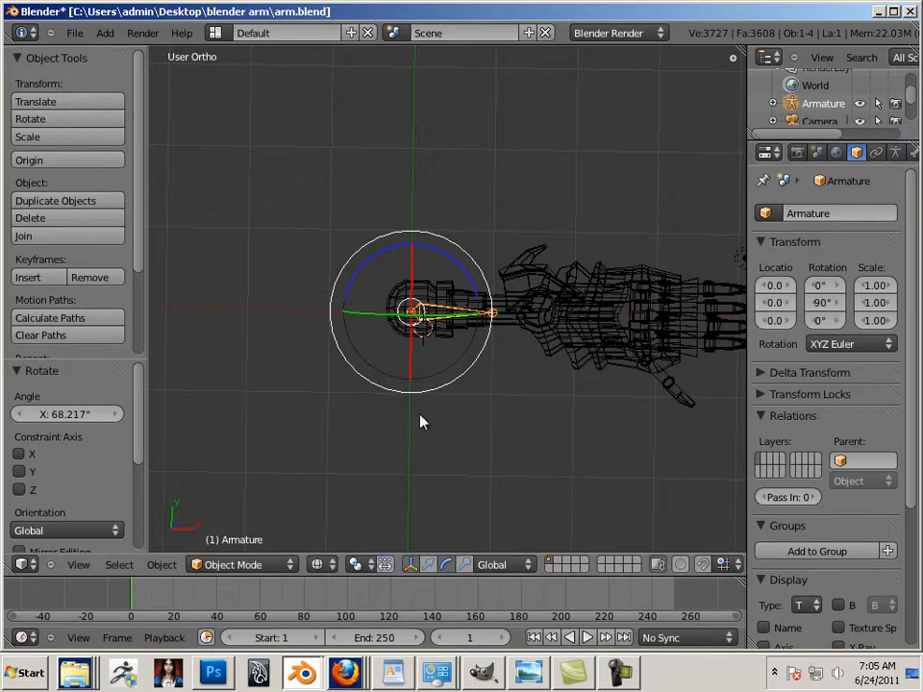
Set the arm mesh's Z location to 0 and deselect everything
{"action": "right_click", "coordinate": [535, 337]}
{"action": "scroll", "coordinate": [526, 338], "scroll_direction": "up", "scroll_amount": 2}
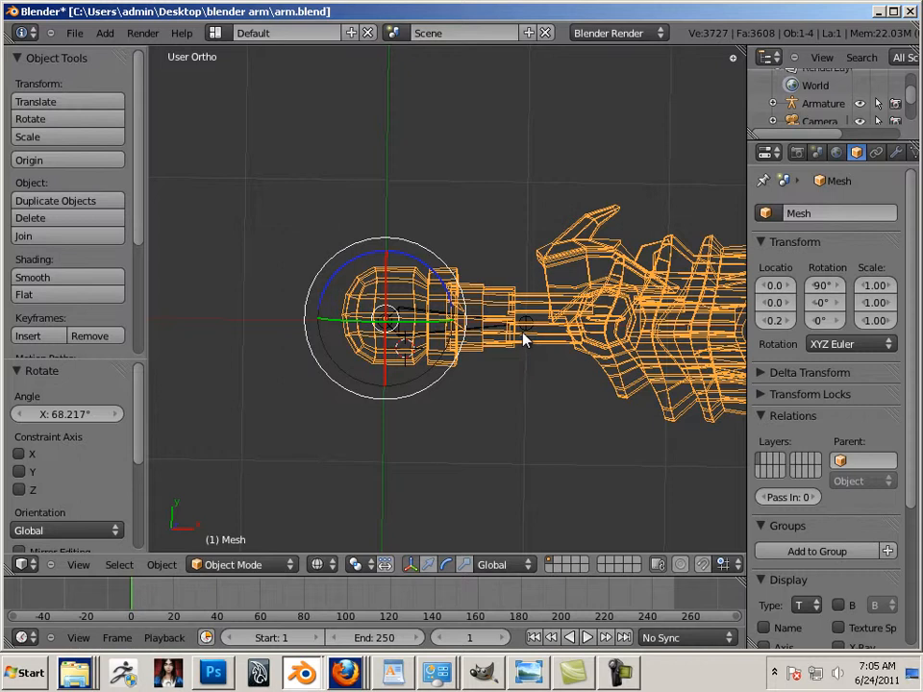
{"action": "right_click", "coordinate": [389, 322]}
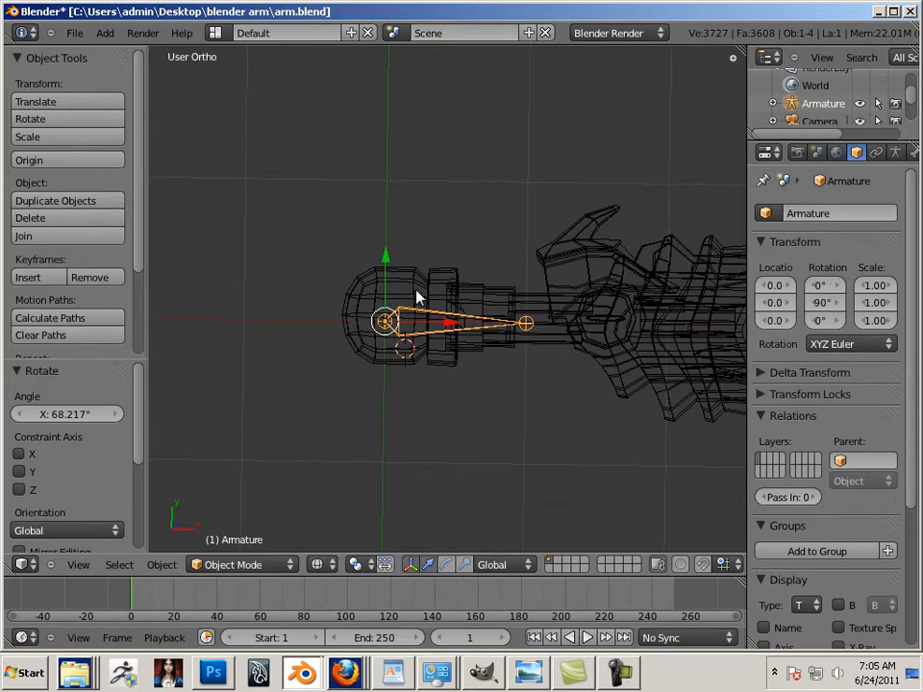
{"action": "right_click", "coordinate": [515, 305]}
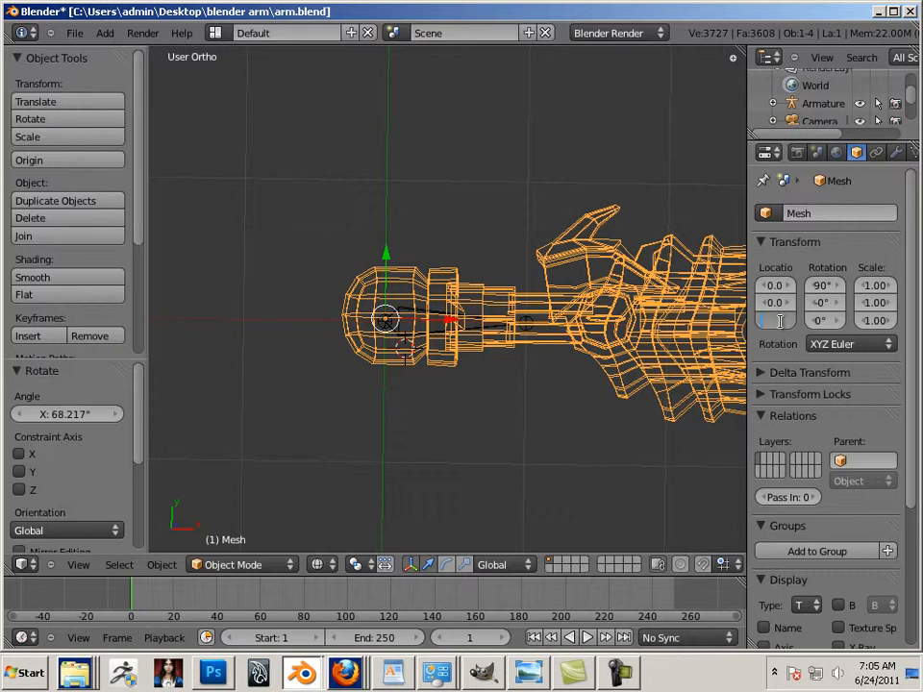
{"action": "key", "text": "a"}
{"action": "scroll", "coordinate": [452, 381], "scroll_direction": "up", "scroll_amount": 2}
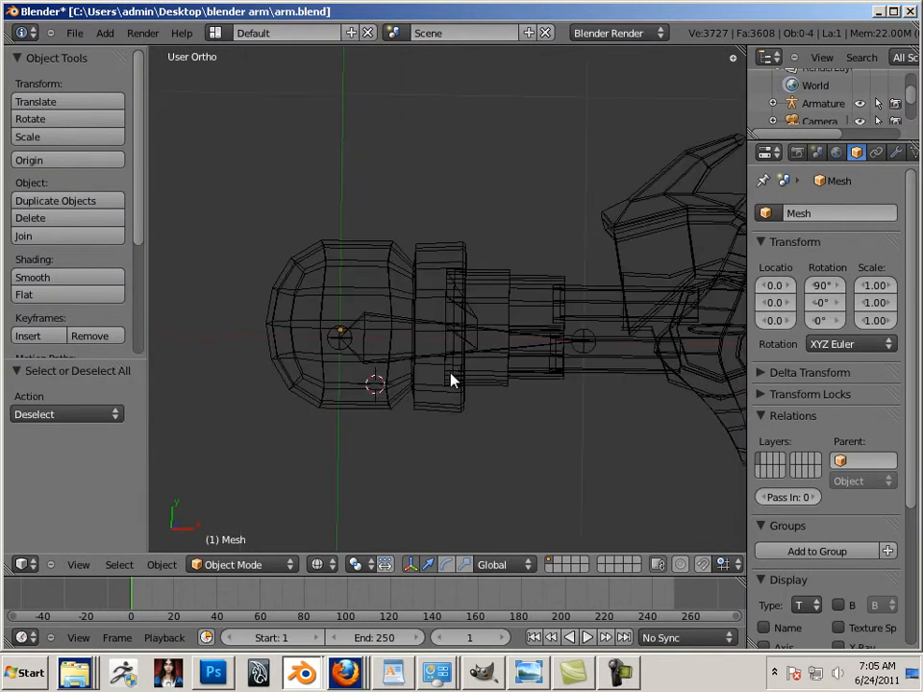
Move the arm mesh about -0.046 along the Y axis to centre the shoulder on the bone's base
{"action": "right_click", "coordinate": [355, 364]}
{"action": "middle_click_drag", "start_coordinate": [330, 371], "coordinate": [435, 352], "text": "shift"}
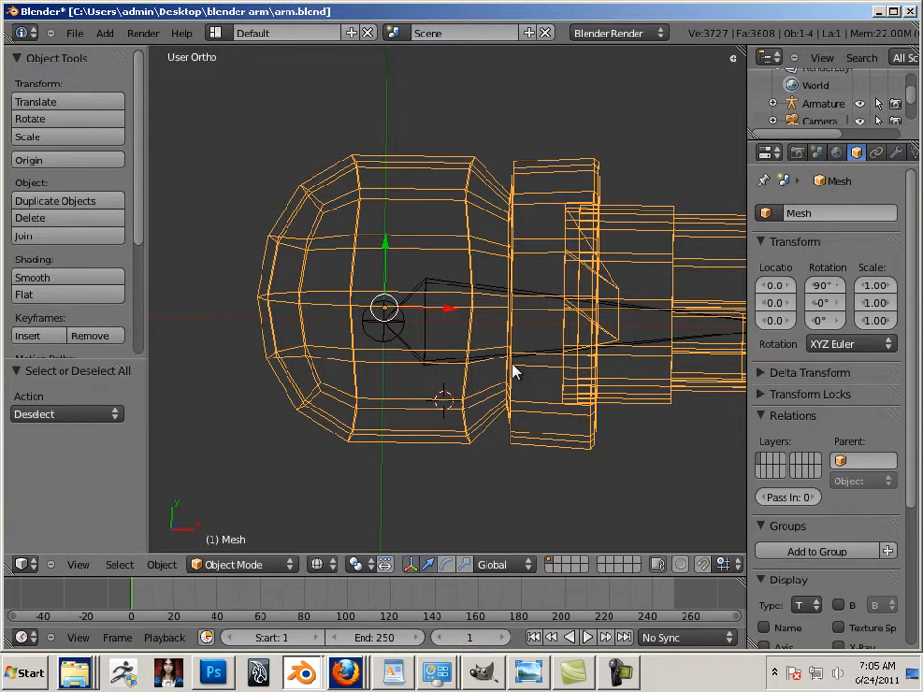
{"action": "middle_click_drag", "start_coordinate": [520, 373], "coordinate": [511, 397], "text": "shift"}
{"action": "key", "text": "g"}
{"action": "key", "text": "y"}
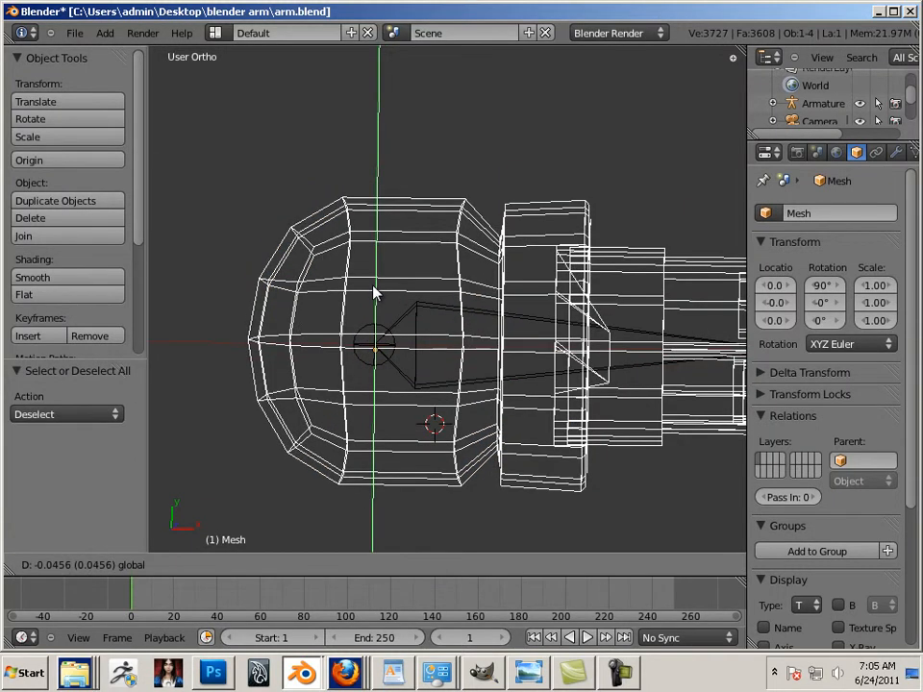
{"action": "left_click", "coordinate": [375, 294]}
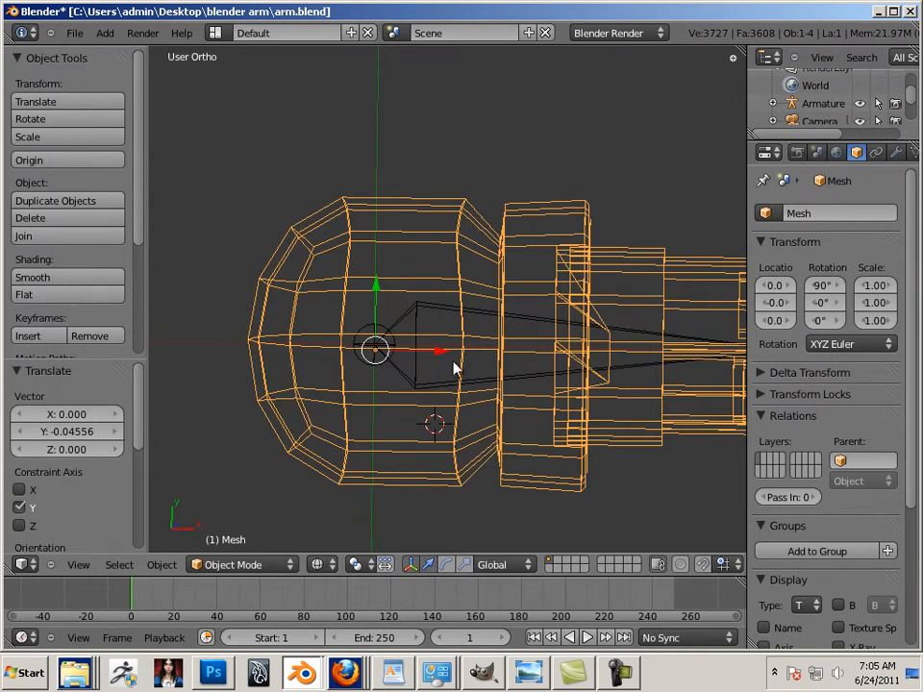
Fine-tune the arm mesh's alignment with the bone by moving it about 0.004 along the Y axis
{"action": "key", "text": "g"}
{"action": "key", "text": "y"}
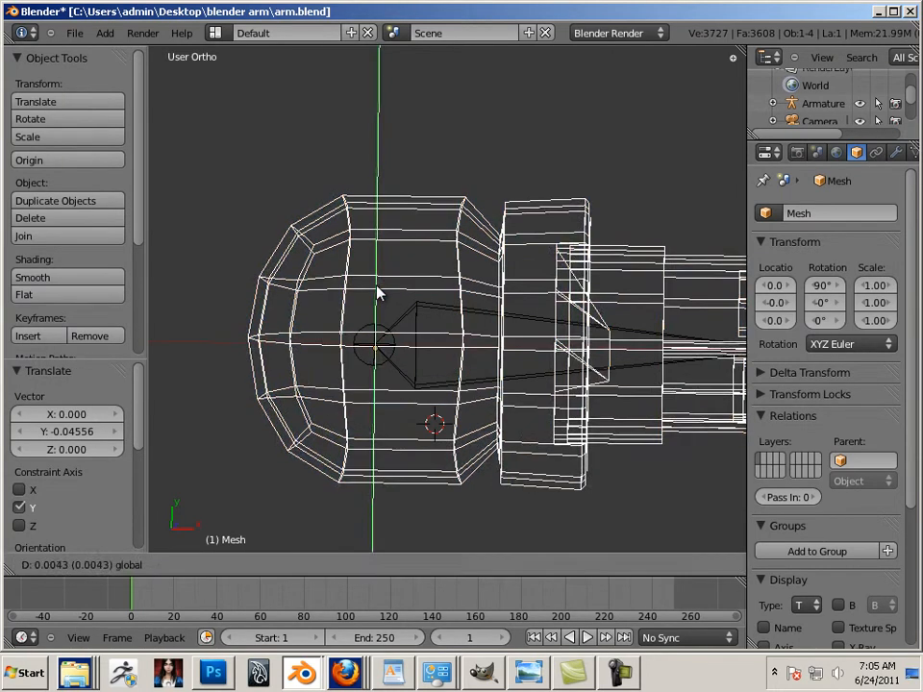
{"action": "left_click", "coordinate": [376, 290]}
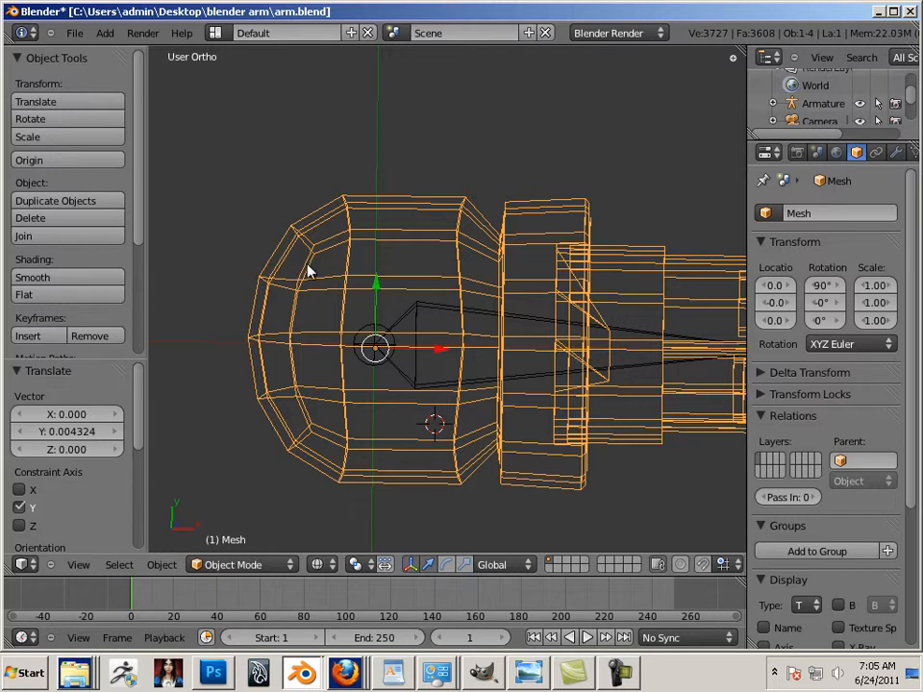
{"action": "scroll", "coordinate": [469, 324], "scroll_direction": "down", "scroll_amount": 3}
{"action": "scroll", "coordinate": [471, 324], "scroll_direction": "up", "scroll_amount": 5}
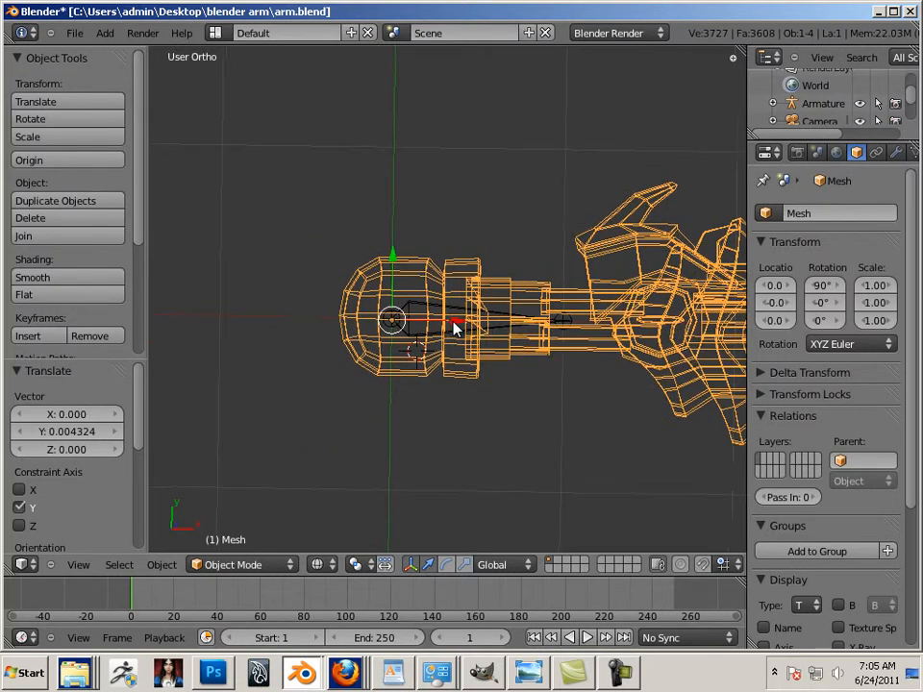
{"action": "scroll", "coordinate": [555, 368], "scroll_direction": "down", "scroll_amount": 4}
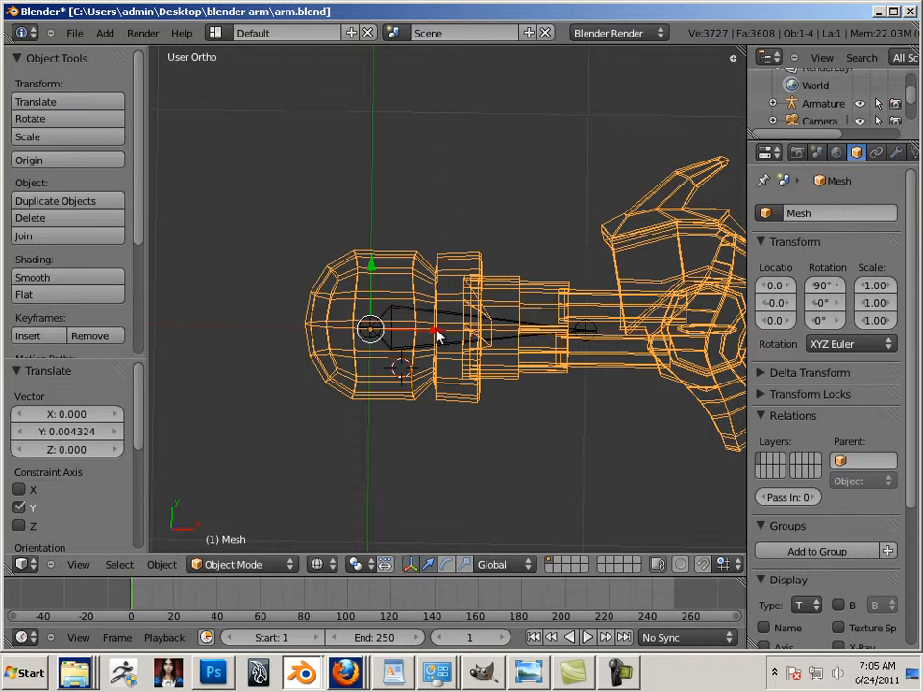
{"action": "left_click", "coordinate": [436, 330]}
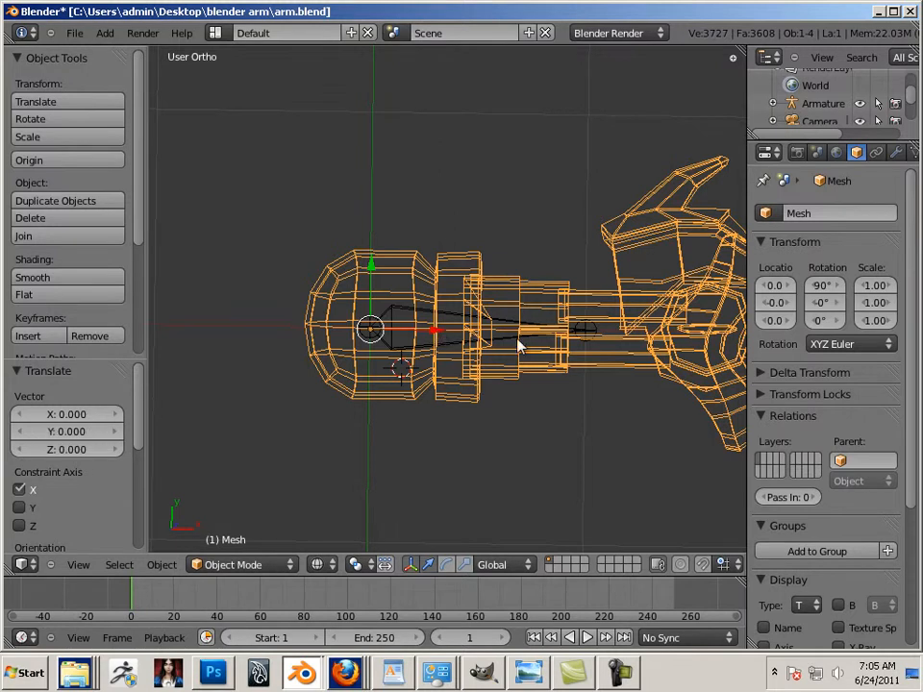
Edit the armature and shorten the shoulder bone by moving its tip about -0.623 along the X axis
{"action": "right_click", "coordinate": [579, 329]}
{"action": "right_click", "coordinate": [591, 336]}
{"action": "right_click", "coordinate": [591, 339]}
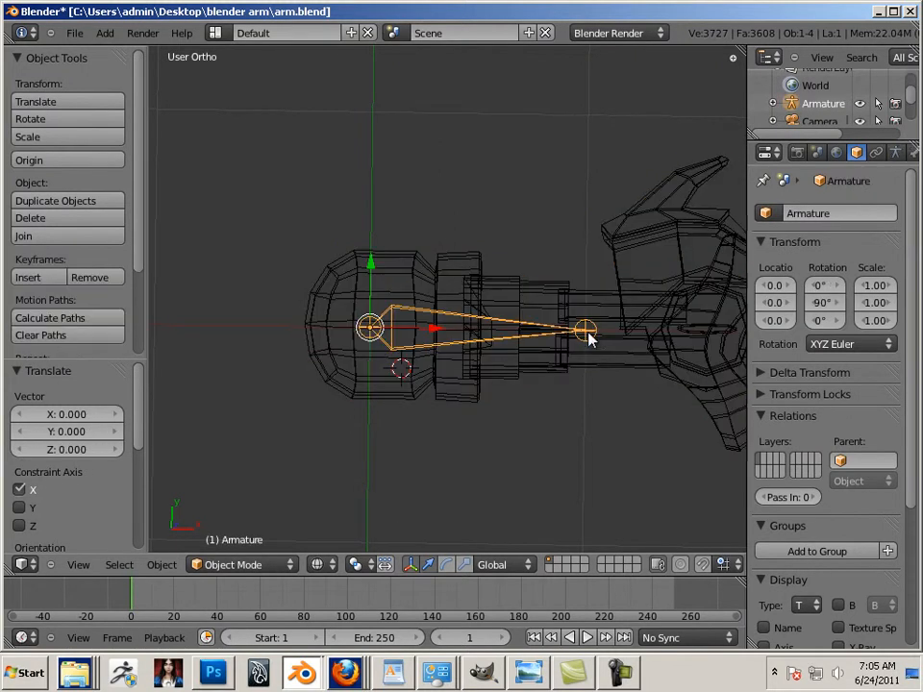
{"action": "key", "text": "Tab"}
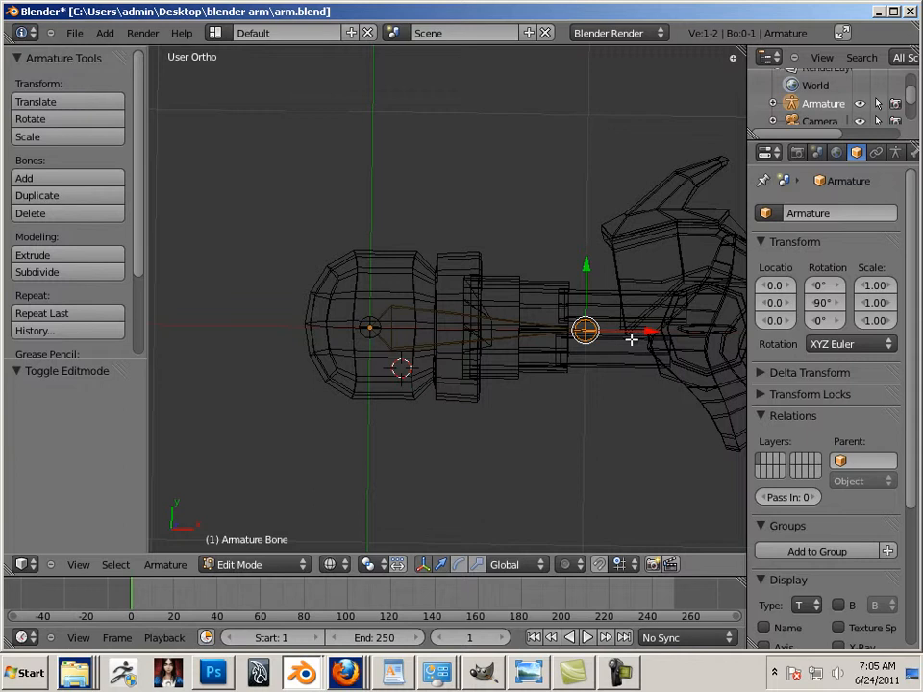
{"action": "left_click_drag", "start_coordinate": [649, 334], "coordinate": [520, 329]}
{"action": "scroll", "coordinate": [538, 389], "scroll_direction": "up", "scroll_amount": 3}
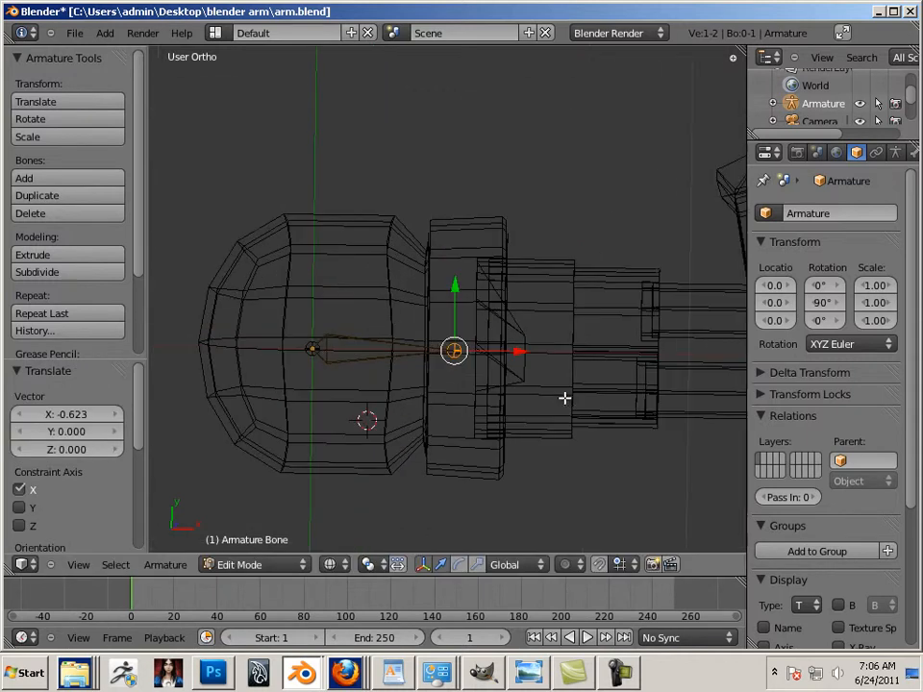
Extrude a second bone from the shoulder bone's tip and stretch it along the X axis to the centre of the elbow joint
{"action": "middle_click_drag", "start_coordinate": [564, 398], "coordinate": [586, 328], "text": "shift"}
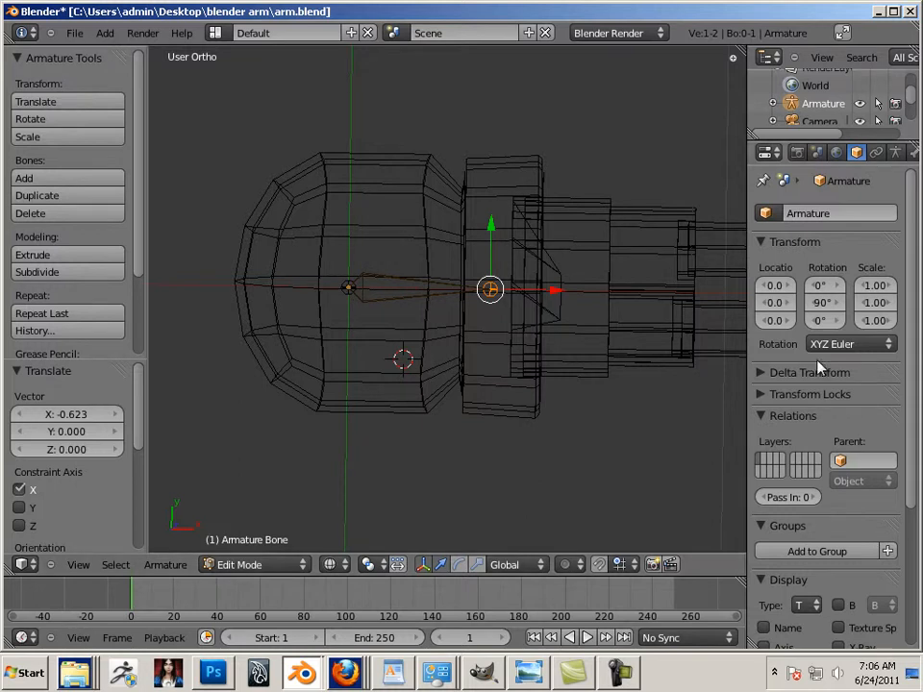
{"action": "middle_click_drag", "start_coordinate": [600, 341], "coordinate": [533, 356], "text": "shift"}
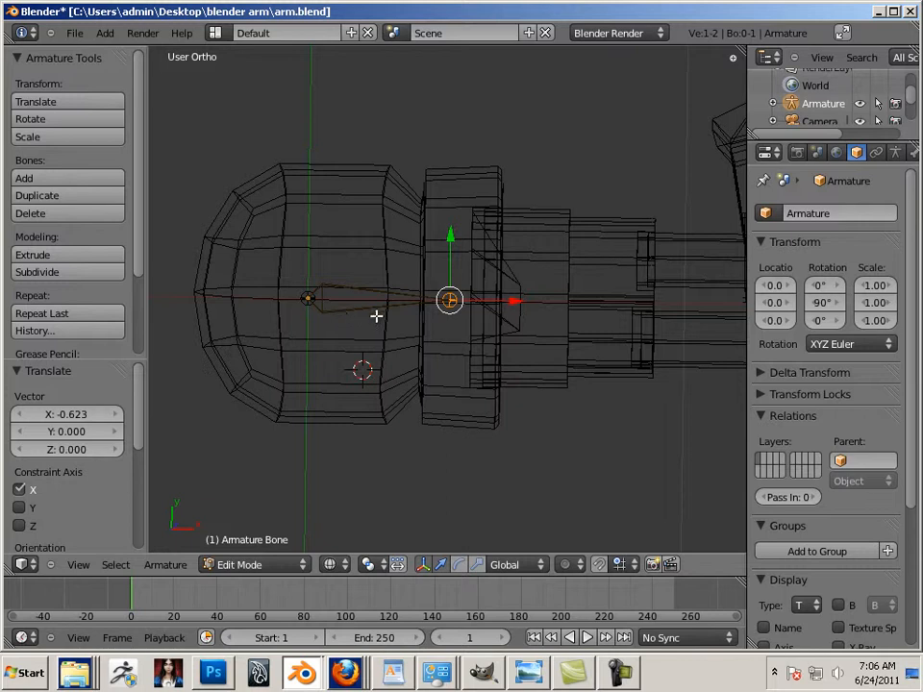
{"action": "middle_click_drag", "start_coordinate": [377, 315], "coordinate": [294, 310], "text": "shift"}
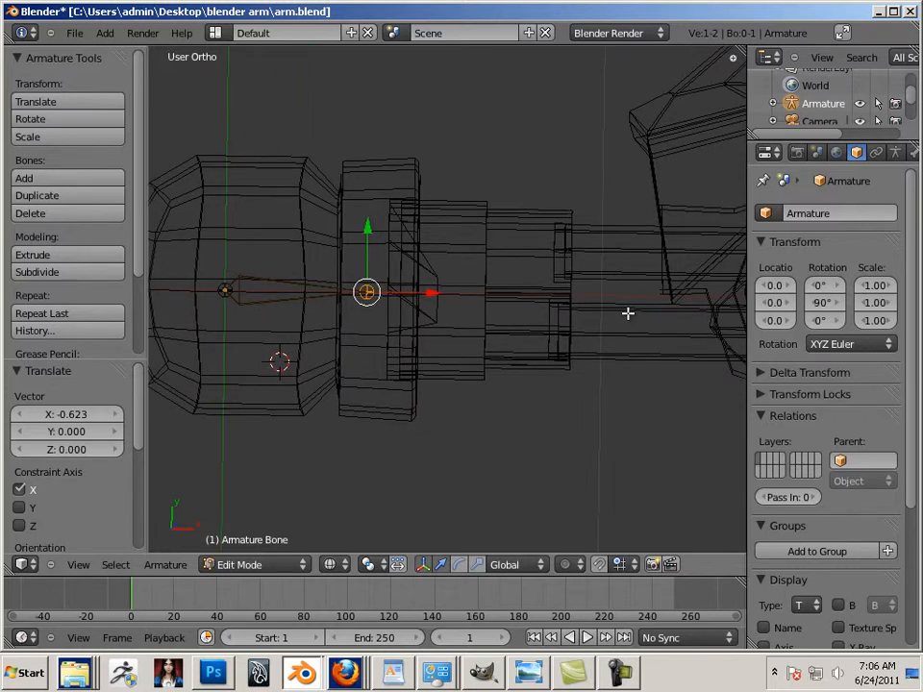
{"action": "middle_click_drag", "start_coordinate": [461, 281], "coordinate": [499, 307], "text": "shift"}
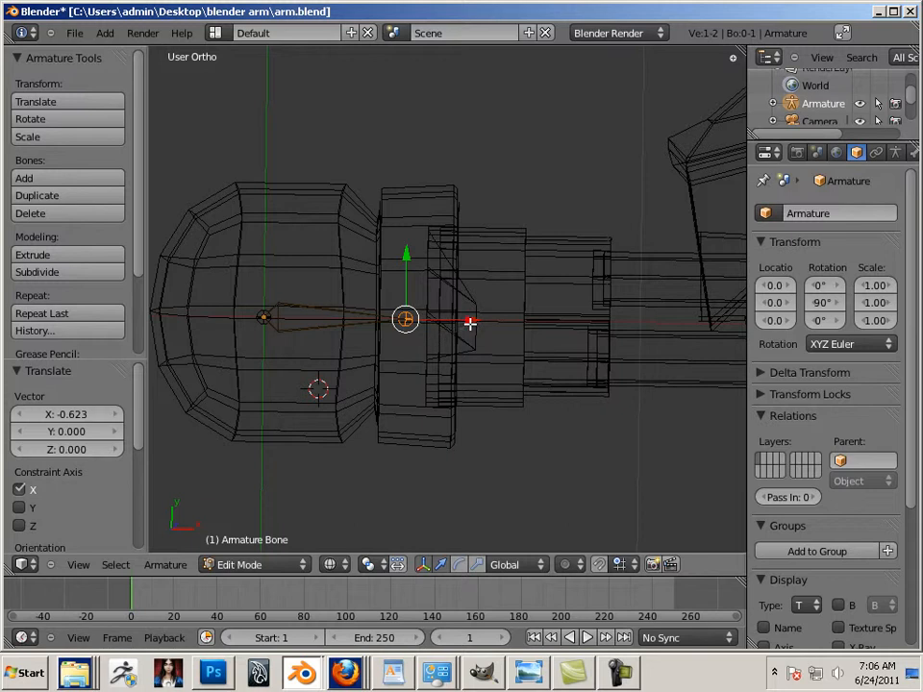
{"action": "left_click", "coordinate": [93, 265]}
{"action": "left_click", "coordinate": [213, 265]}
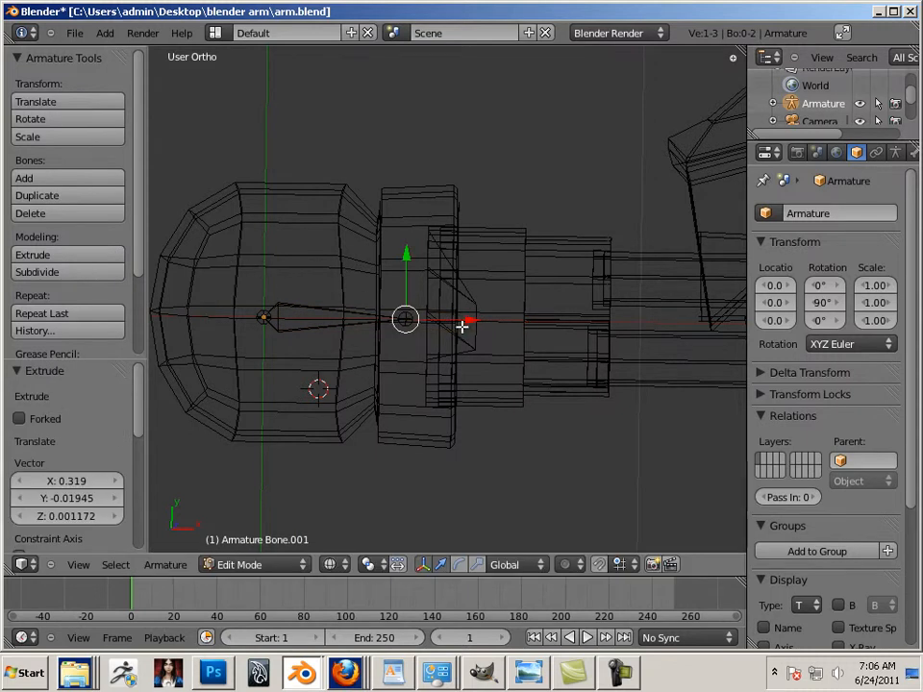
{"action": "left_click_drag", "start_coordinate": [467, 321], "coordinate": [642, 328]}
{"action": "middle_click_drag", "start_coordinate": [576, 378], "coordinate": [313, 354], "text": "shift"}
{"action": "left_click_drag", "start_coordinate": [366, 301], "coordinate": [633, 327]}
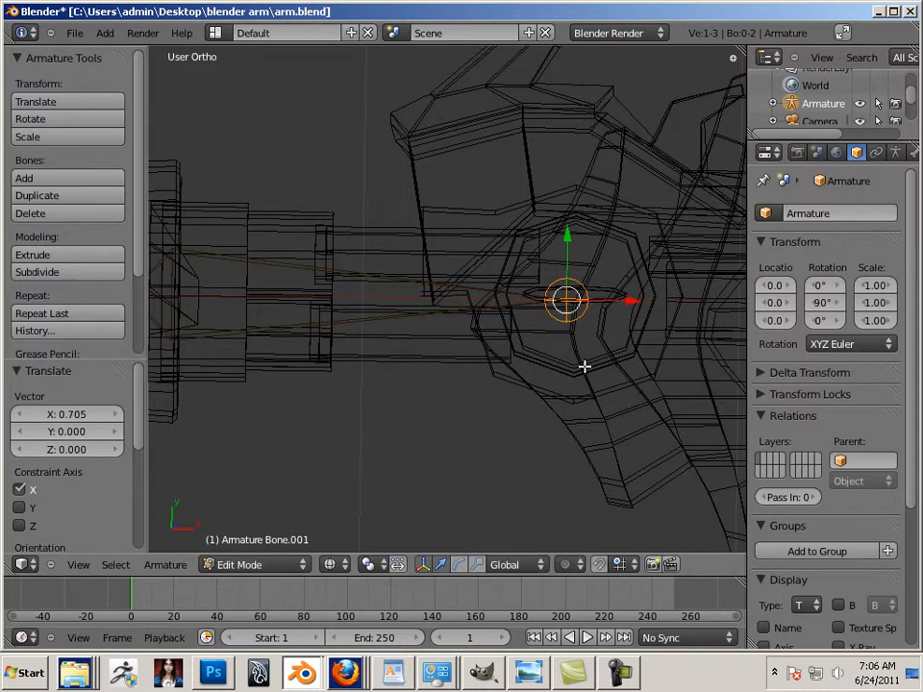
Extrude a third bone from the elbow and move its tip about 0.268 along the X axis into the forearm
{"action": "middle_click_drag", "start_coordinate": [601, 365], "coordinate": [324, 356], "text": "shift"}
{"action": "middle_click_drag", "start_coordinate": [530, 351], "coordinate": [511, 341], "text": "ctrl"}
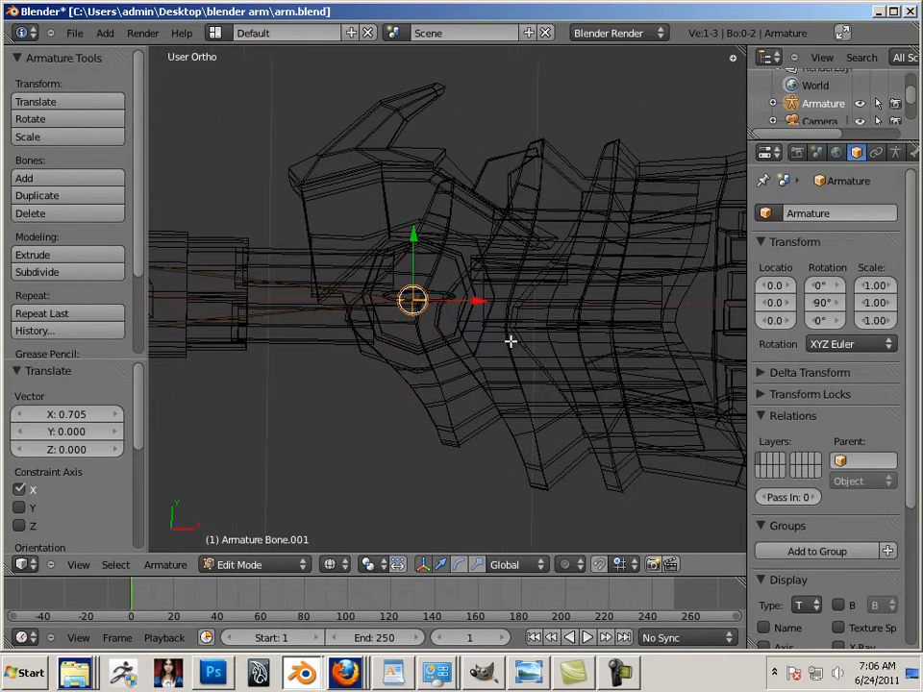
{"action": "scroll", "coordinate": [504, 337], "scroll_direction": "up", "scroll_amount": 4}
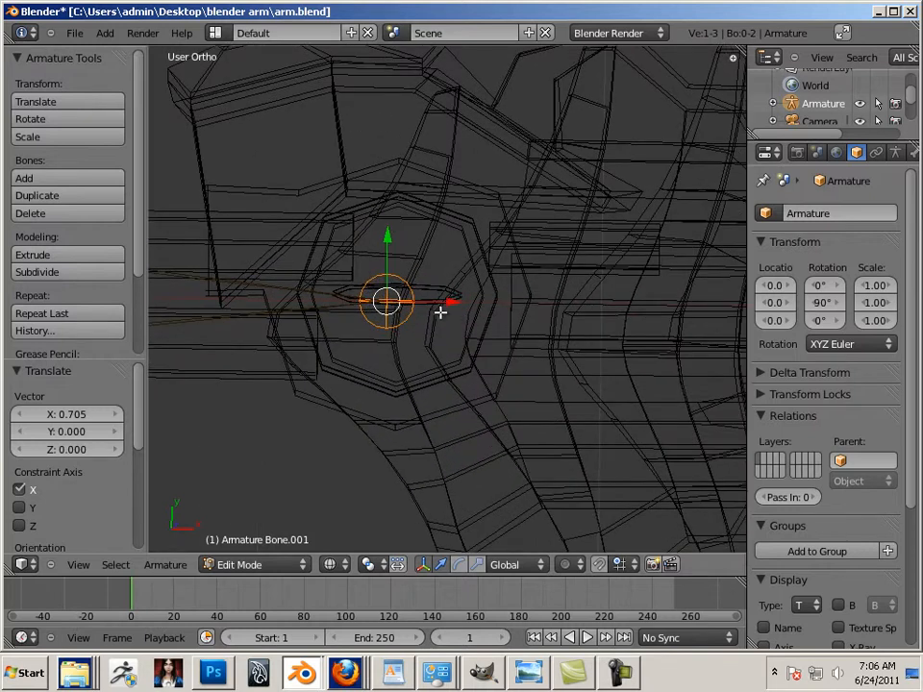
{"action": "left_click", "coordinate": [92, 256]}
{"action": "left_click", "coordinate": [271, 265]}
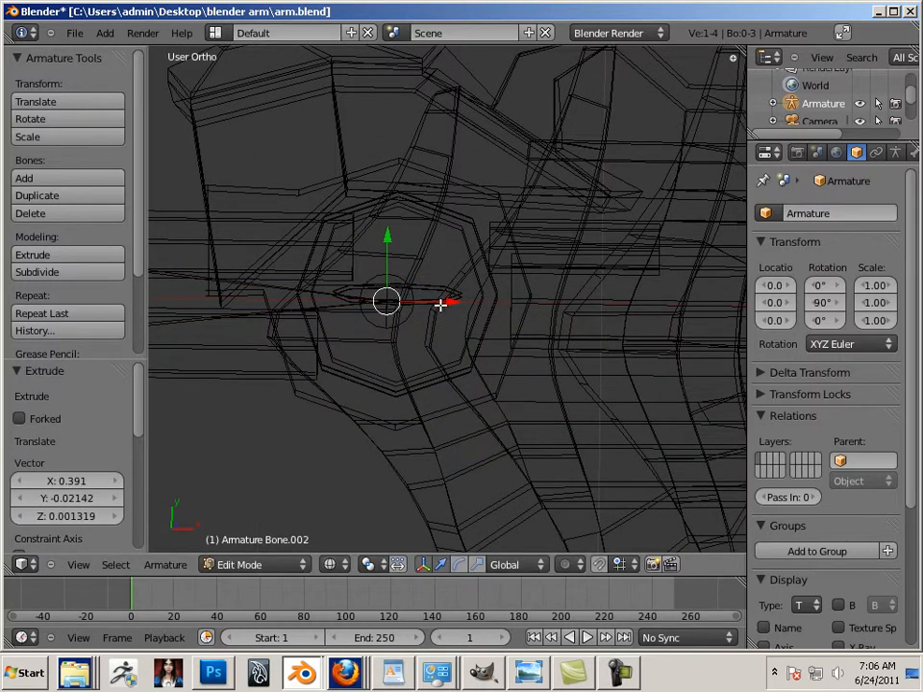
{"action": "key", "text": "g"}
{"action": "key", "text": "x"}
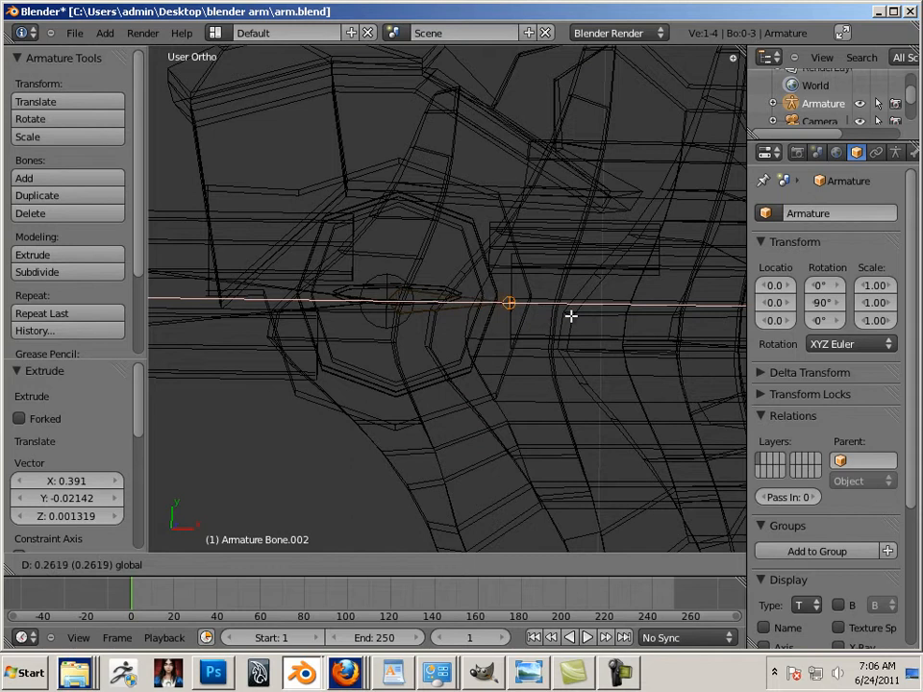
{"action": "left_click", "coordinate": [574, 315]}
Lengthen the forearm bone by moving its tip about 0.297 further along the X axis
{"action": "middle_click_drag", "start_coordinate": [527, 338], "coordinate": [421, 353], "text": "shift"}
{"action": "scroll", "coordinate": [515, 317], "scroll_direction": "up", "scroll_amount": 2}
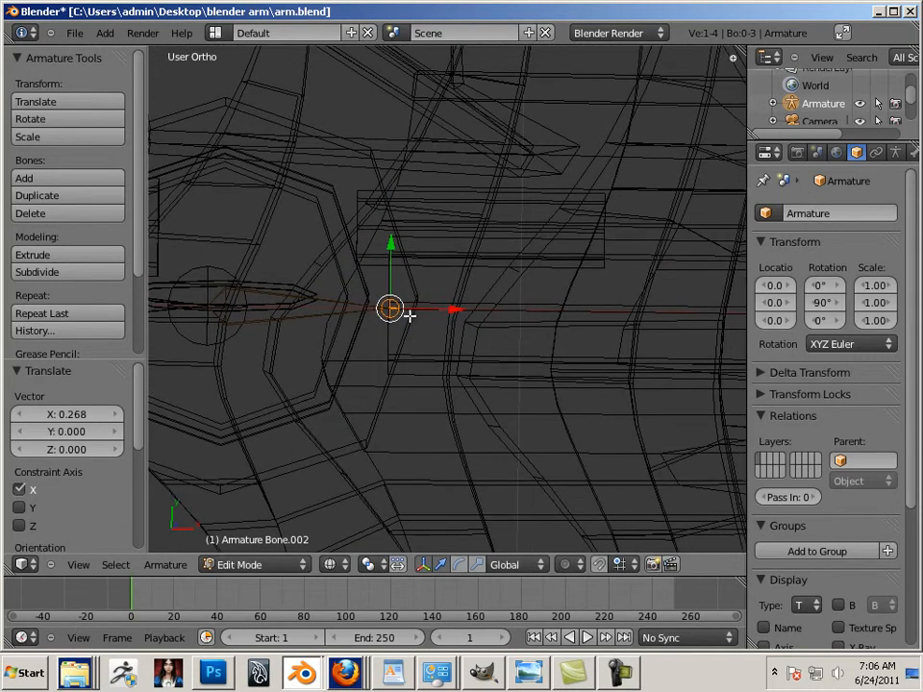
{"action": "key", "text": "g"}
{"action": "key", "text": "x"}
{"action": "left_click", "coordinate": [656, 316]}
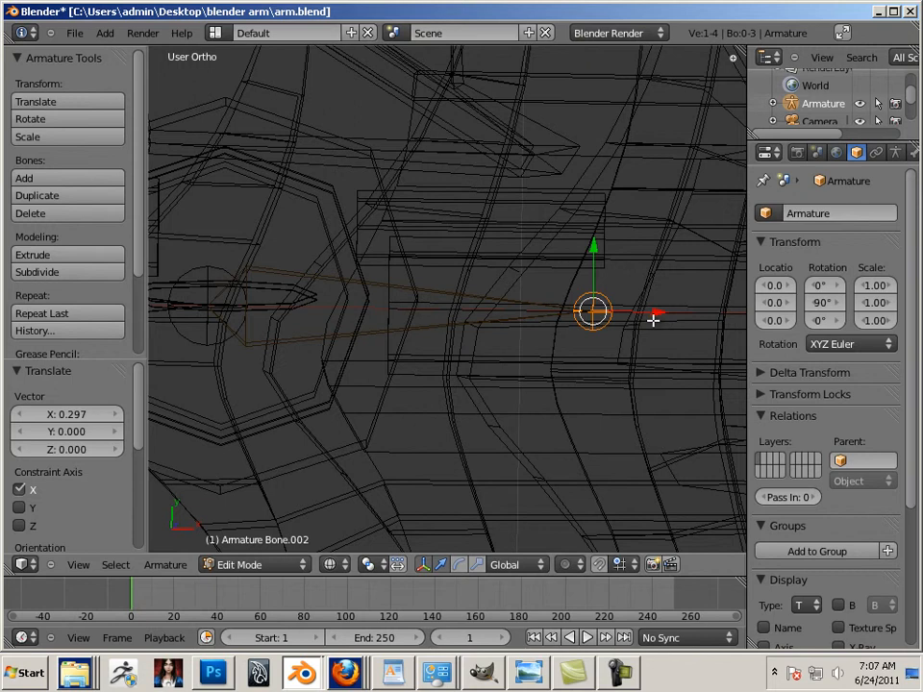
Switch to solid shading and extend the forearm bone's tip towards the wrist along X by about 0.147, plus another 0.228
{"action": "scroll", "coordinate": [596, 394], "scroll_direction": "down", "scroll_amount": 4}
{"action": "middle_click_drag", "start_coordinate": [435, 420], "coordinate": [414, 311]}
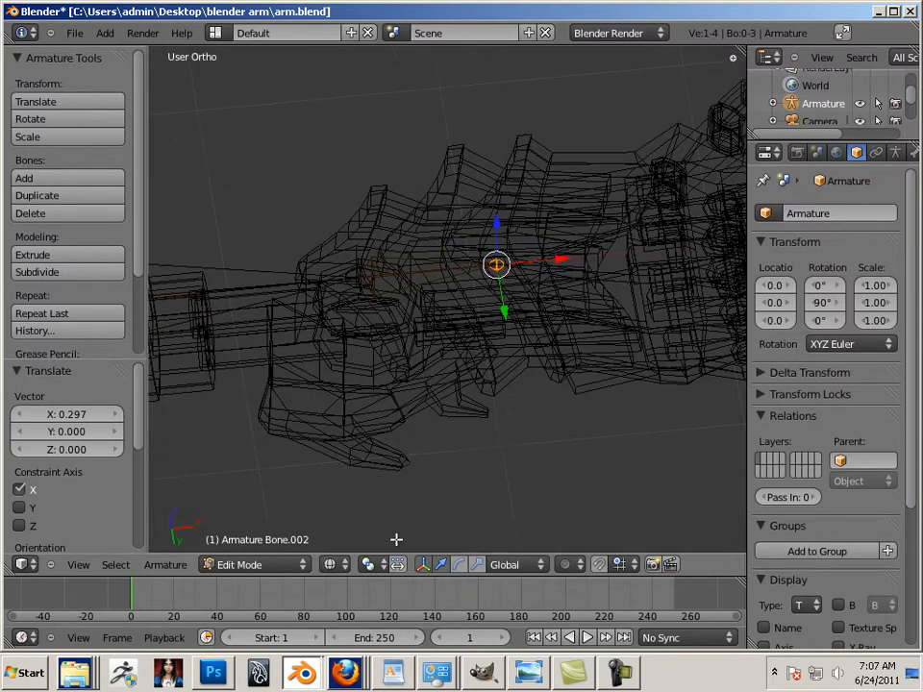
{"action": "left_click", "coordinate": [342, 568]}
{"action": "left_click", "coordinate": [343, 505]}
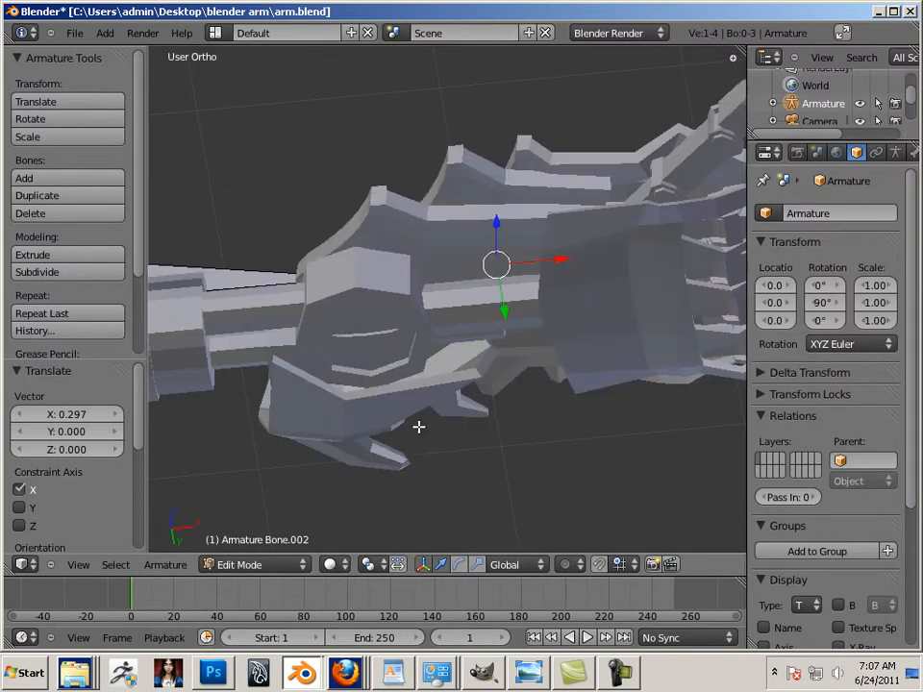
{"action": "mouse_move", "coordinate": [418, 427]}
{"action": "middle_mouse_down"}
{"action": "mouse_move", "coordinate": [431, 361]}
{"action": "mouse_move", "coordinate": [457, 479]}
{"action": "mouse_move", "coordinate": [436, 498]}
{"action": "mouse_move", "coordinate": [455, 511]}
{"action": "mouse_move", "coordinate": [481, 344]}
{"action": "mouse_move", "coordinate": [449, 342]}
{"action": "mouse_move", "coordinate": [523, 319]}
{"action": "middle_mouse_up"}
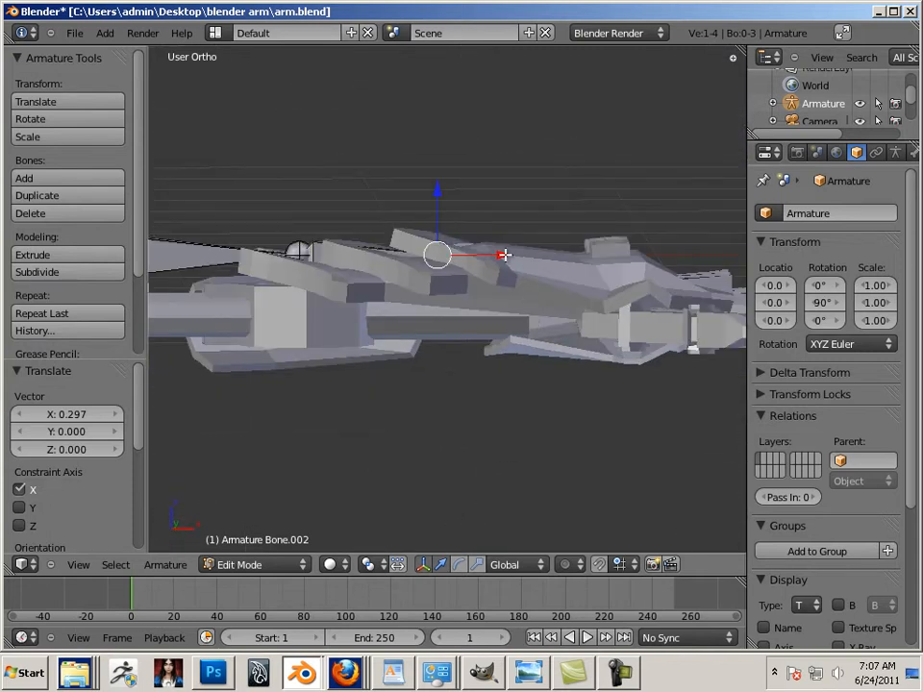
{"action": "left_click_drag", "start_coordinate": [505, 254], "coordinate": [541, 258]}
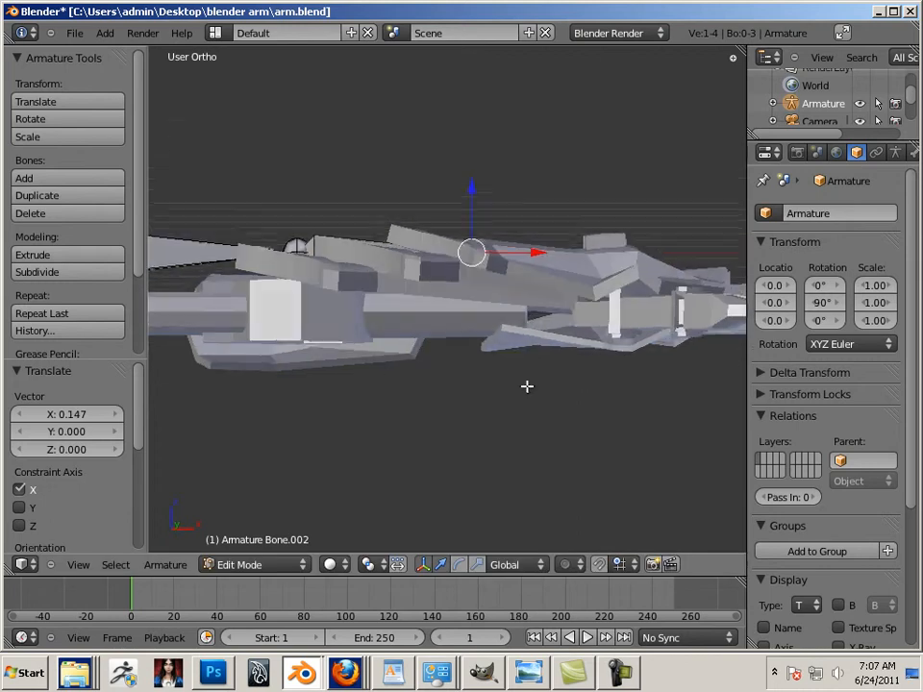
{"action": "key", "text": "g"}
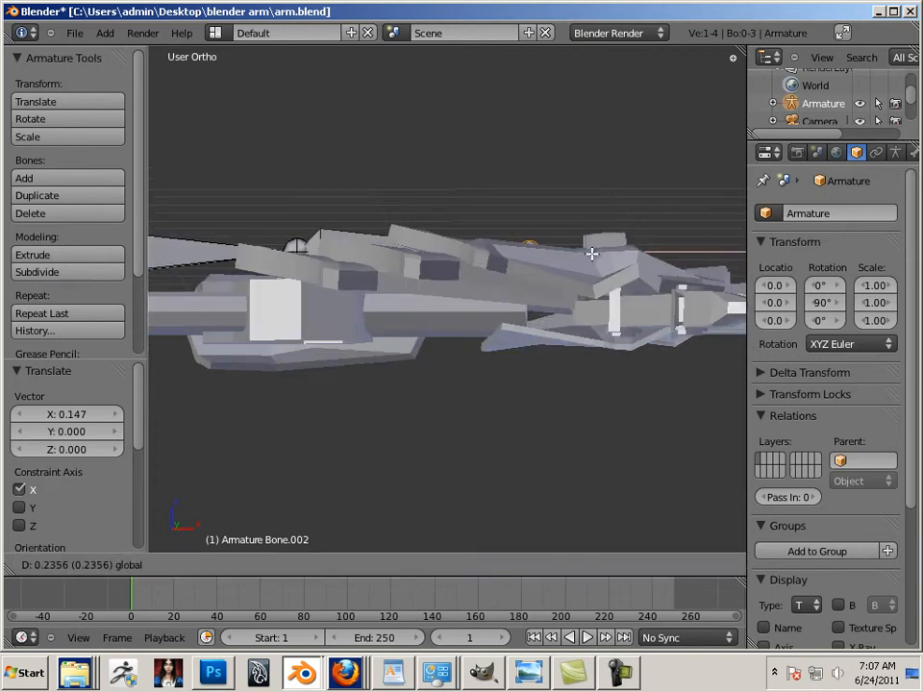
{"action": "left_click", "coordinate": [591, 251]}
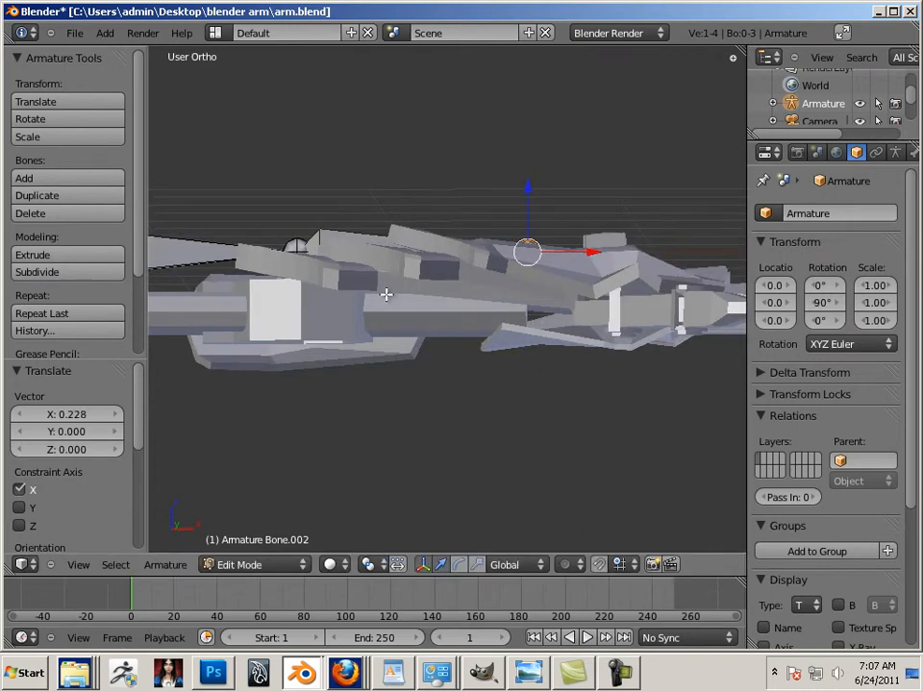
Return to Object Mode and raise the arm mesh about 0.226 along the Z axis to enclose the bones
{"action": "middle_click_drag", "start_coordinate": [385, 294], "coordinate": [429, 258], "text": "shift"}
{"action": "mouse_move", "coordinate": [430, 258]}
{"action": "middle_mouse_down", "text": "shift"}
{"action": "mouse_move", "coordinate": [439, 217]}
{"action": "mouse_move", "coordinate": [420, 264]}
{"action": "middle_mouse_up", "text": "shift"}
{"action": "key", "text": "Tab"}
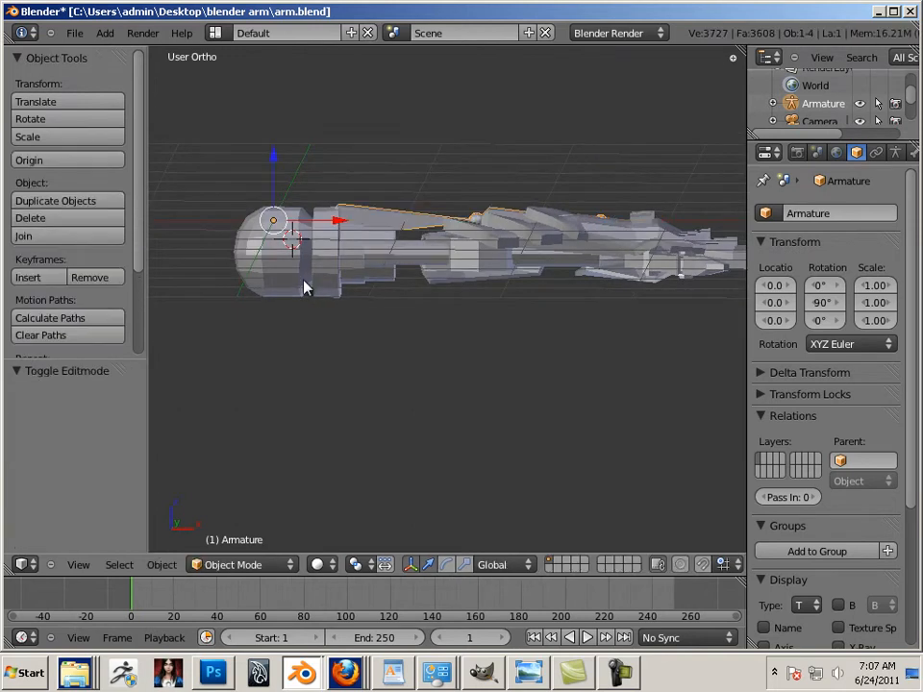
{"action": "right_click", "coordinate": [303, 278]}
{"action": "key", "text": "g"}
{"action": "key", "text": "z"}
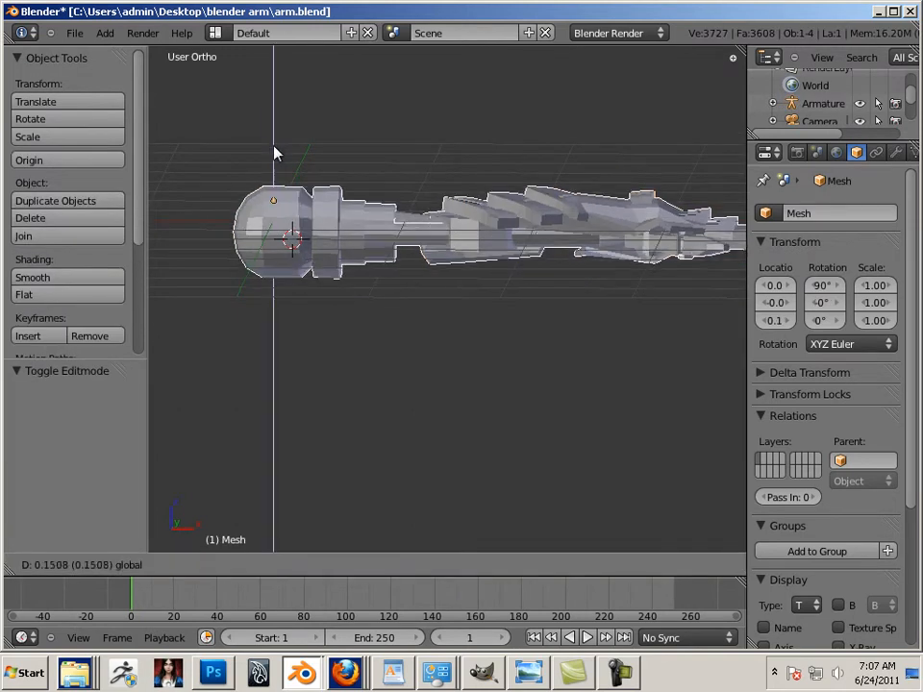
{"action": "left_click", "coordinate": [278, 144]}
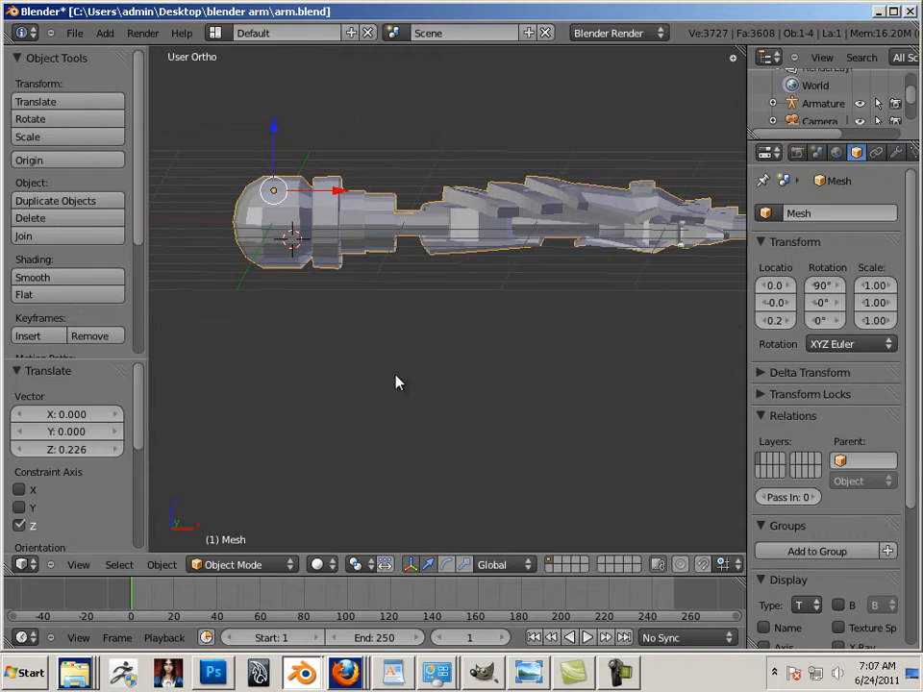
Switch to wireframe in front view and fine-tune the arm mesh's height by about 0.020 along the Z axis
{"action": "middle_click_drag", "start_coordinate": [395, 380], "coordinate": [414, 418]}
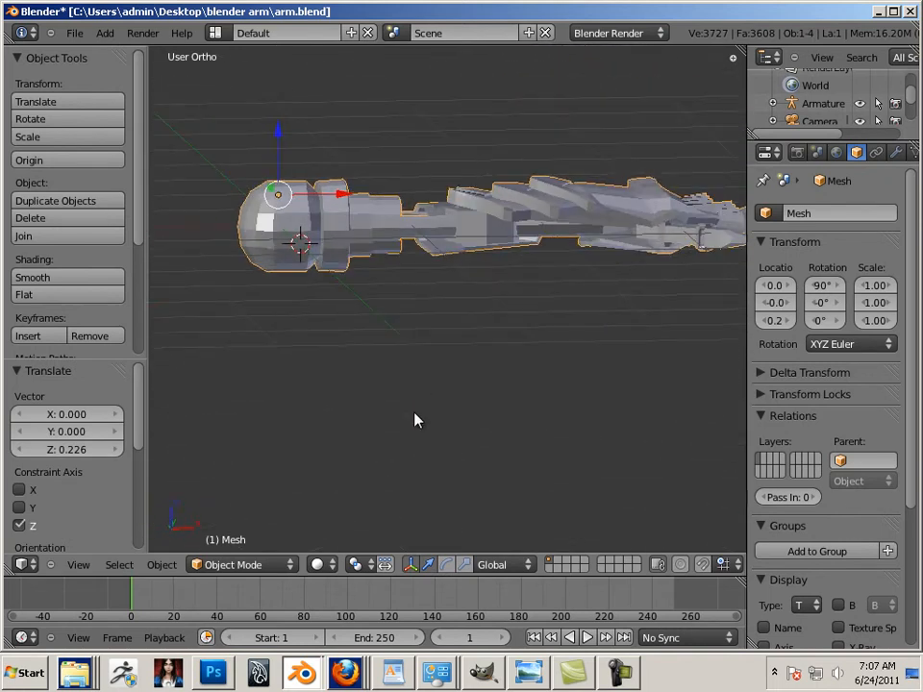
{"action": "left_click", "coordinate": [333, 568]}
{"action": "left_click", "coordinate": [325, 528]}
{"action": "middle_click_drag", "start_coordinate": [463, 396], "coordinate": [428, 406]}
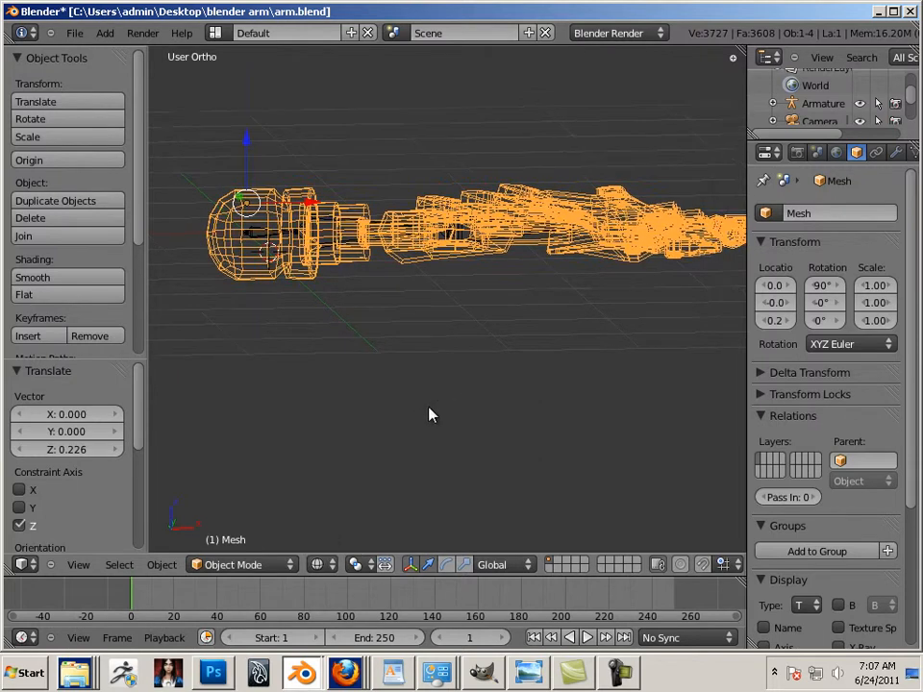
{"action": "key", "text": "KP_1"}
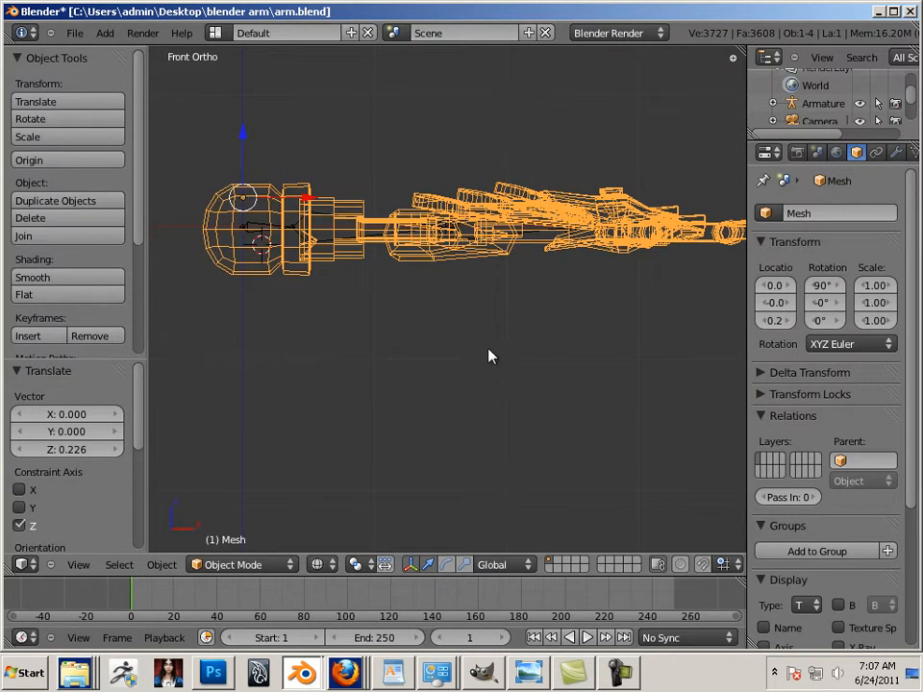
{"action": "middle_click_drag", "start_coordinate": [488, 350], "coordinate": [532, 391], "text": "shift"}
{"action": "middle_click_drag", "start_coordinate": [433, 335], "coordinate": [626, 408], "text": "ctrl"}
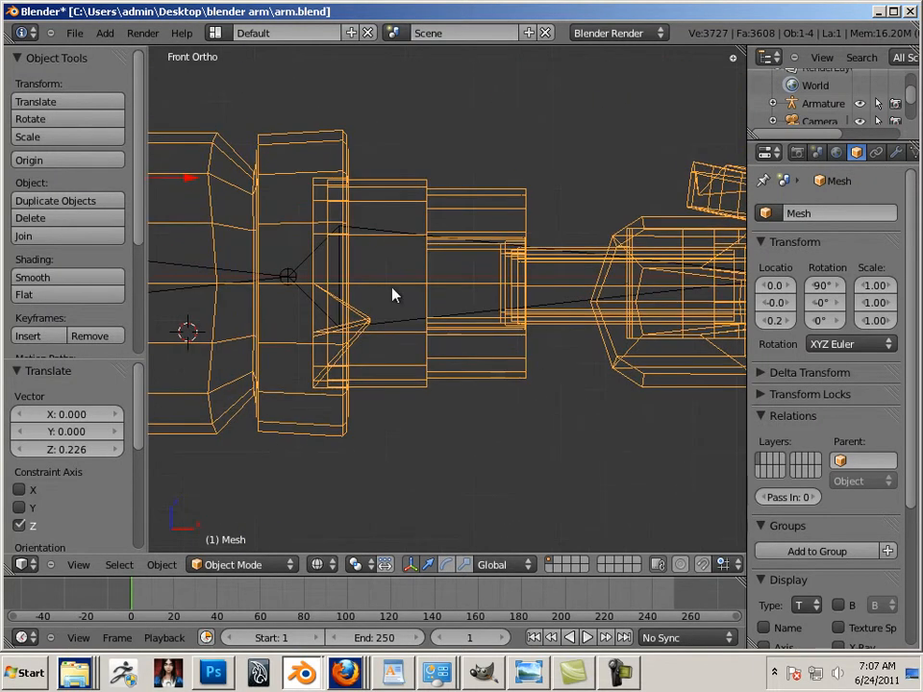
{"action": "middle_click_drag", "start_coordinate": [618, 308], "coordinate": [336, 234], "text": "ctrl"}
{"action": "left_click_drag", "start_coordinate": [285, 201], "coordinate": [285, 207]}
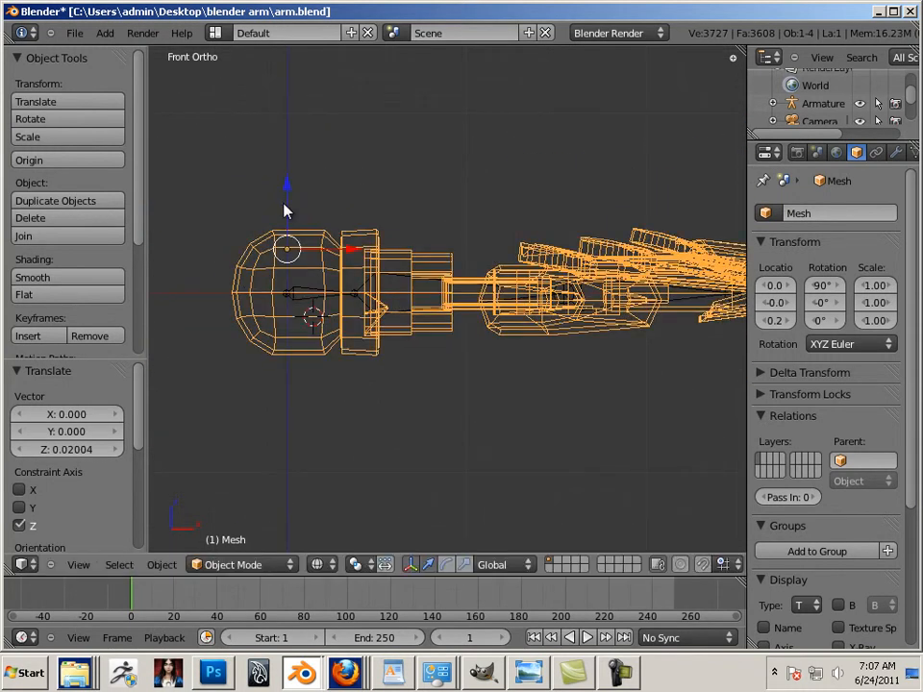
Examine how the bones line up with the shoulder and forearm mesh in the front, right and top views
{"action": "middle_click_drag", "start_coordinate": [284, 207], "coordinate": [322, 403], "text": "ctrl"}
{"action": "middle_click_drag", "start_coordinate": [293, 319], "coordinate": [700, 361], "text": "shift"}
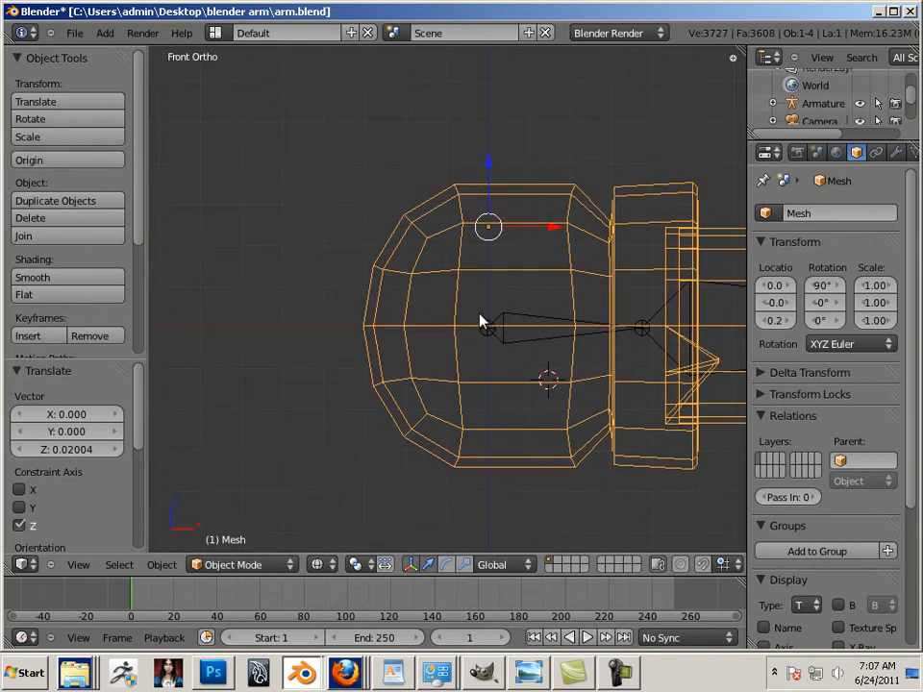
{"action": "scroll", "coordinate": [482, 323], "scroll_direction": "down", "scroll_amount": 3}
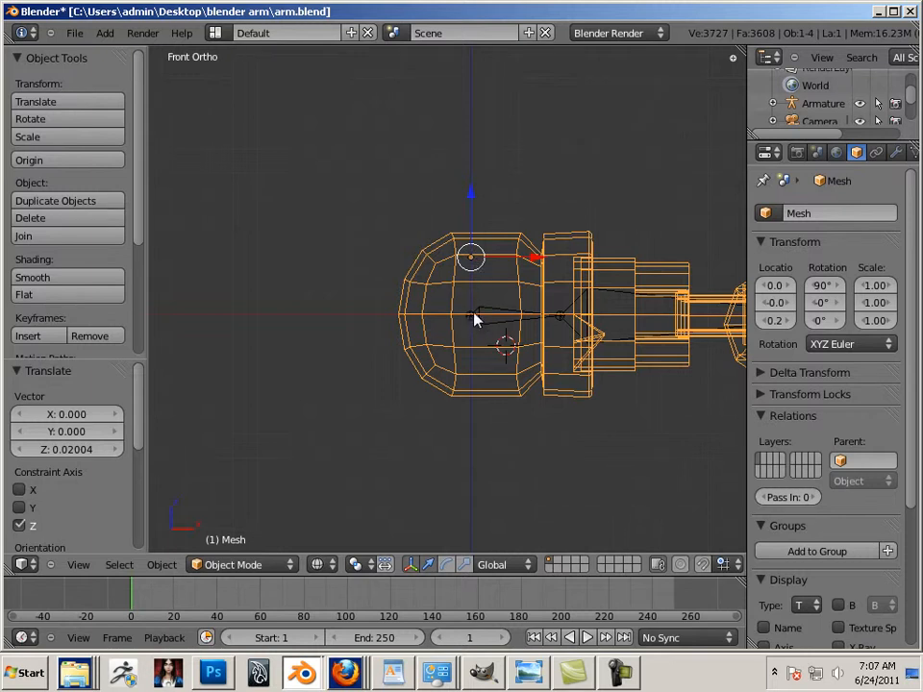
{"action": "key", "text": "KP_3"}
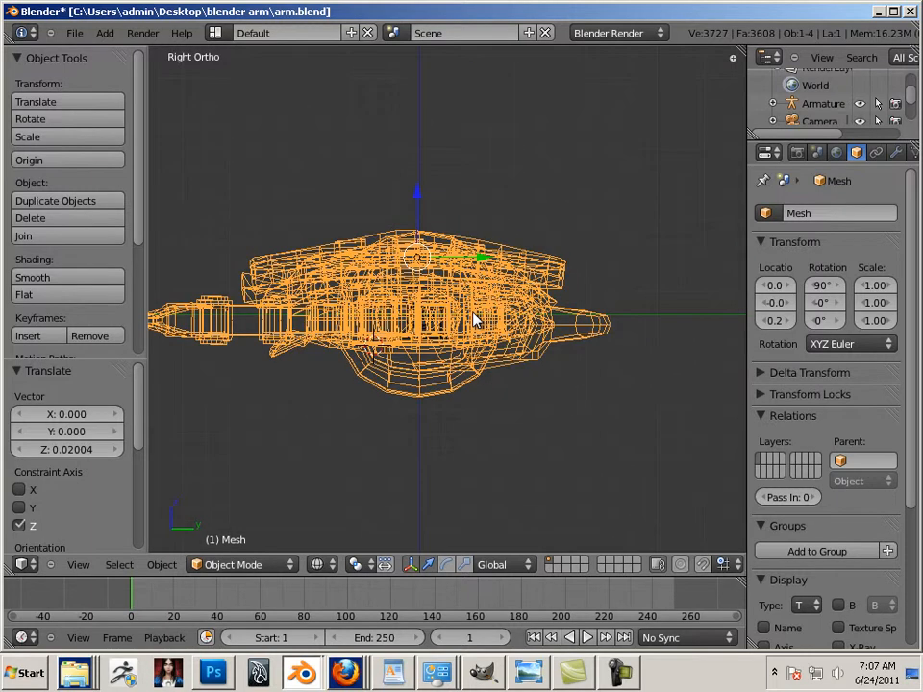
{"action": "key", "text": "KP_7"}
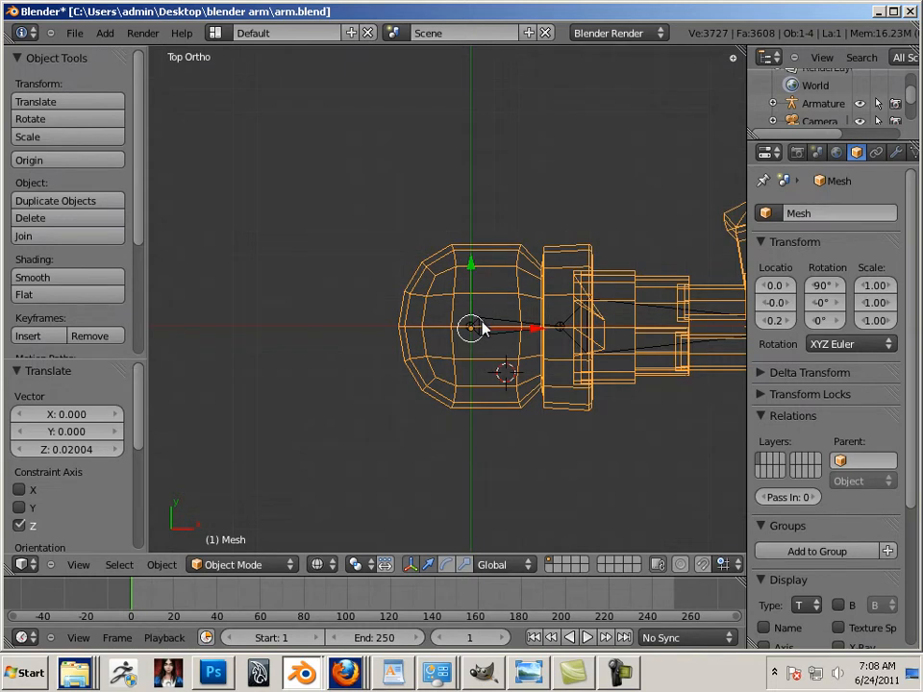
{"action": "key", "text": "KP_1"}
{"action": "key", "text": "KP_7"}
{"action": "key", "text": "KP_1"}
{"action": "middle_click_drag", "start_coordinate": [521, 336], "coordinate": [254, 330], "text": "shift"}
{"action": "middle_click_drag", "start_coordinate": [477, 352], "coordinate": [430, 368], "text": "shift"}
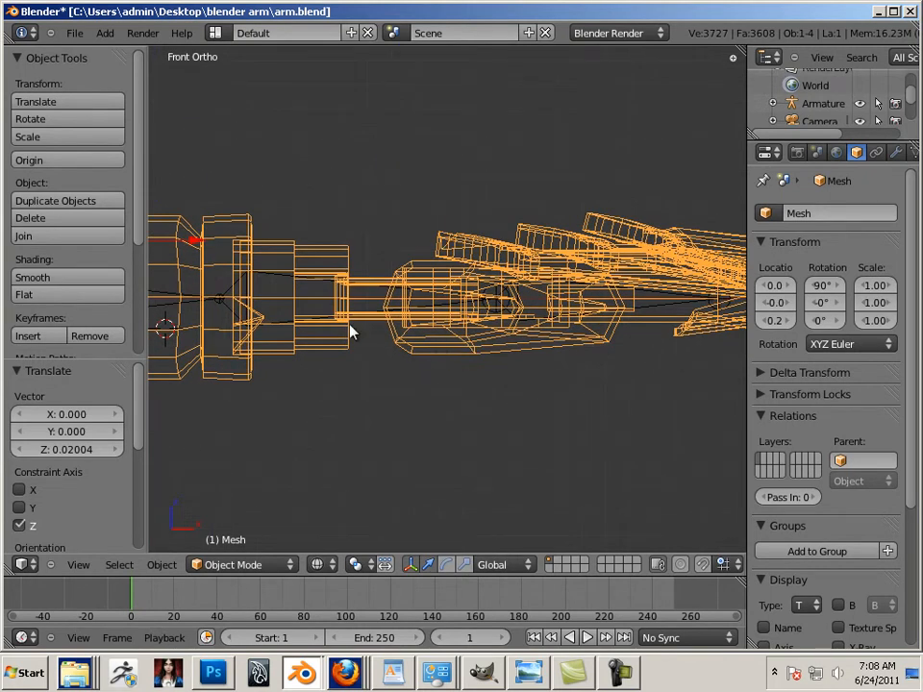
{"action": "middle_click_drag", "start_coordinate": [350, 330], "coordinate": [686, 326], "text": "shift"}
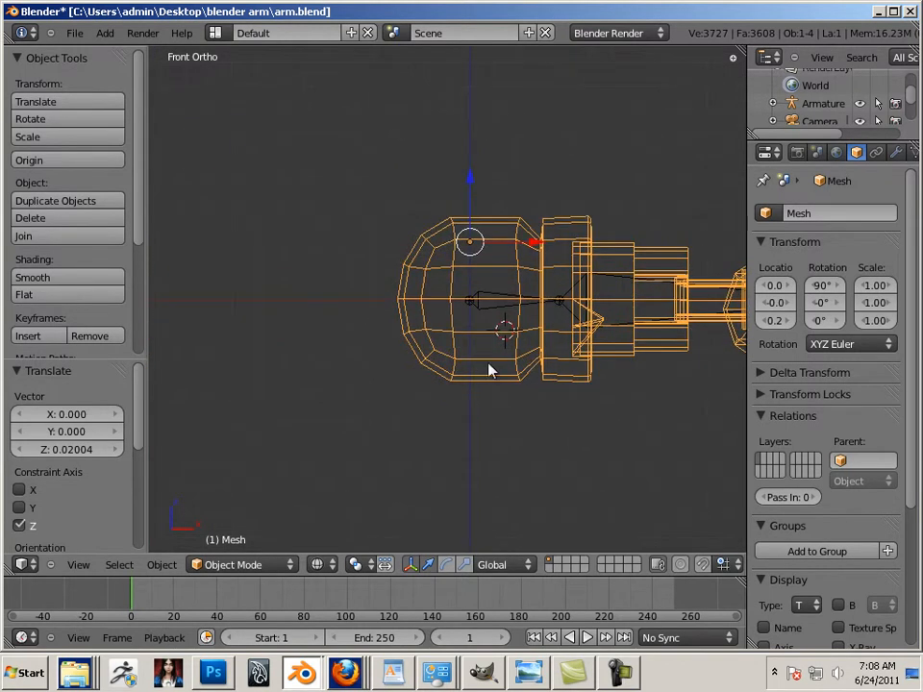
Apply the location transform of the arm mesh
{"action": "left_click", "coordinate": [227, 565]}
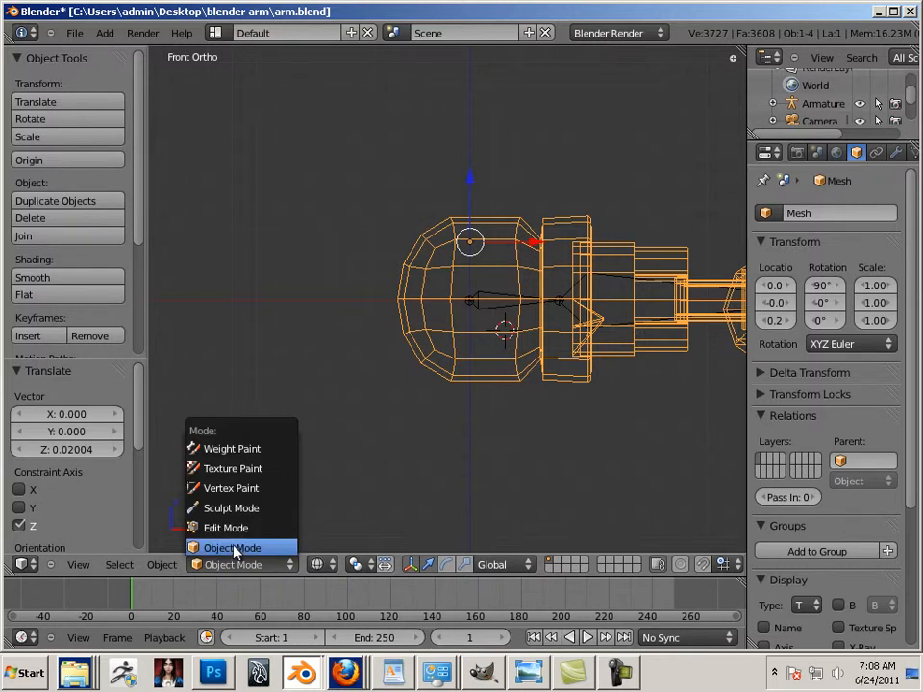
{"action": "left_click", "coordinate": [161, 565]}
{"action": "mouse_move", "coordinate": [226, 434]}
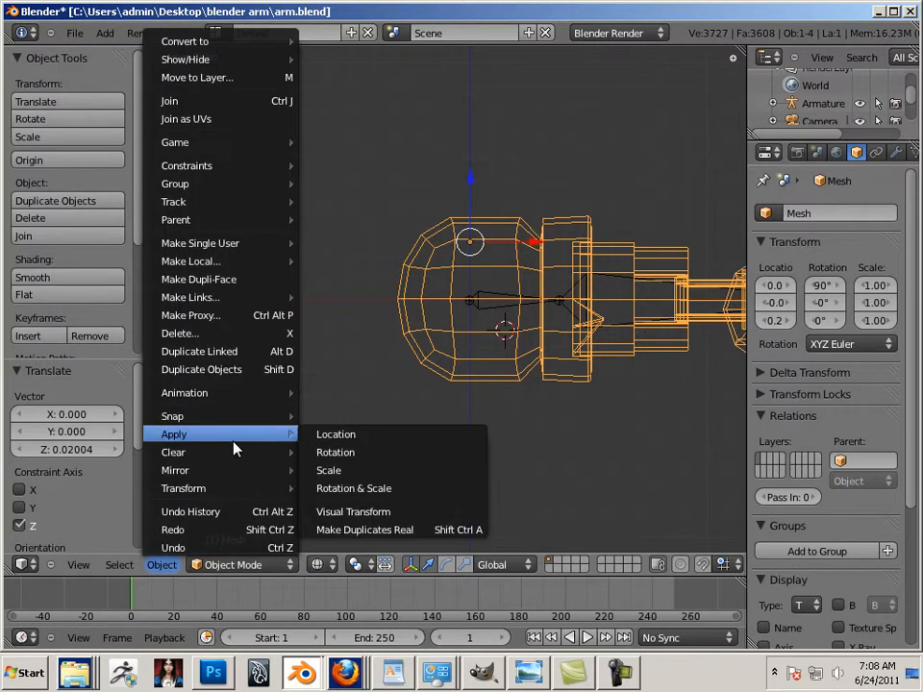
{"action": "left_click", "coordinate": [325, 439]}
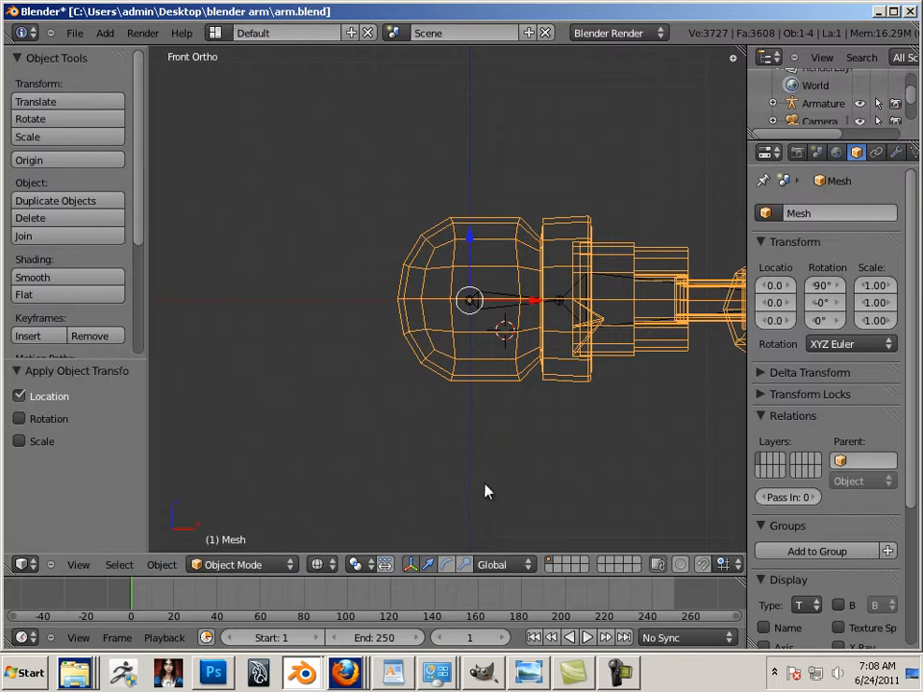
Switch to top view at the hand, select the armature and enter Edit Mode for its bones
{"action": "middle_click_drag", "start_coordinate": [483, 481], "coordinate": [330, 491], "text": "shift"}
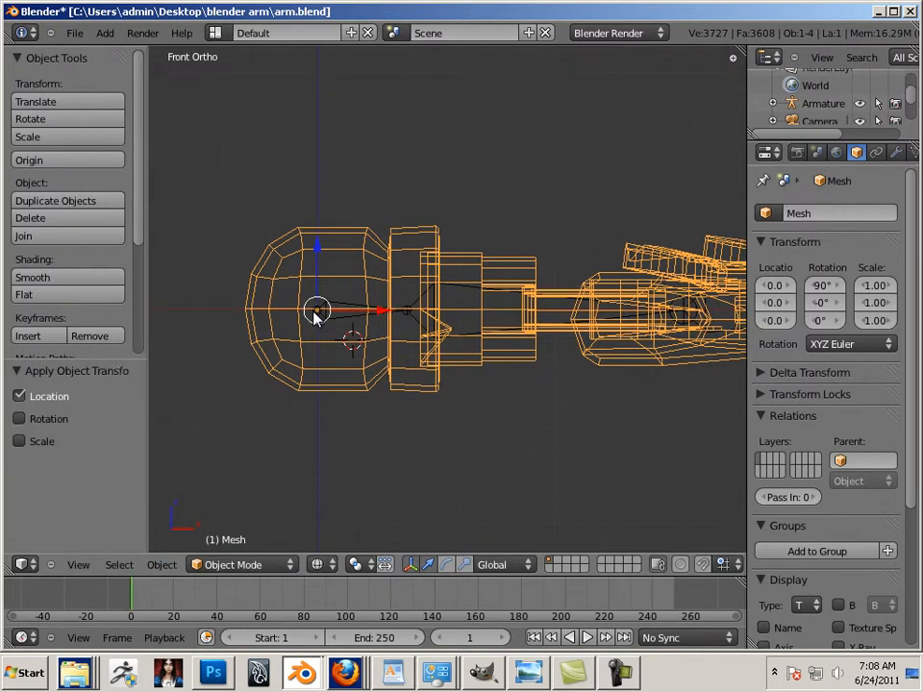
{"action": "middle_click_drag", "start_coordinate": [352, 361], "coordinate": [472, 365], "text": "shift"}
{"action": "middle_click_drag", "start_coordinate": [459, 342], "coordinate": [499, 369], "text": "ctrl"}
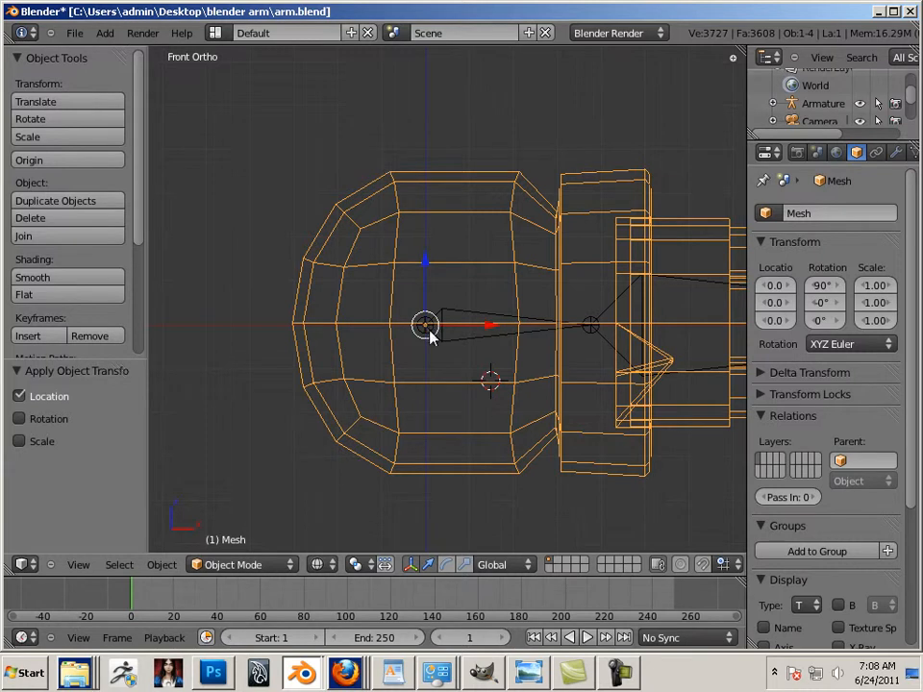
{"action": "middle_click_drag", "start_coordinate": [559, 389], "coordinate": [111, 337], "text": "shift"}
{"action": "middle_click_drag", "start_coordinate": [396, 356], "coordinate": [390, 382], "text": "ctrl"}
{"action": "key", "text": "KP_7"}
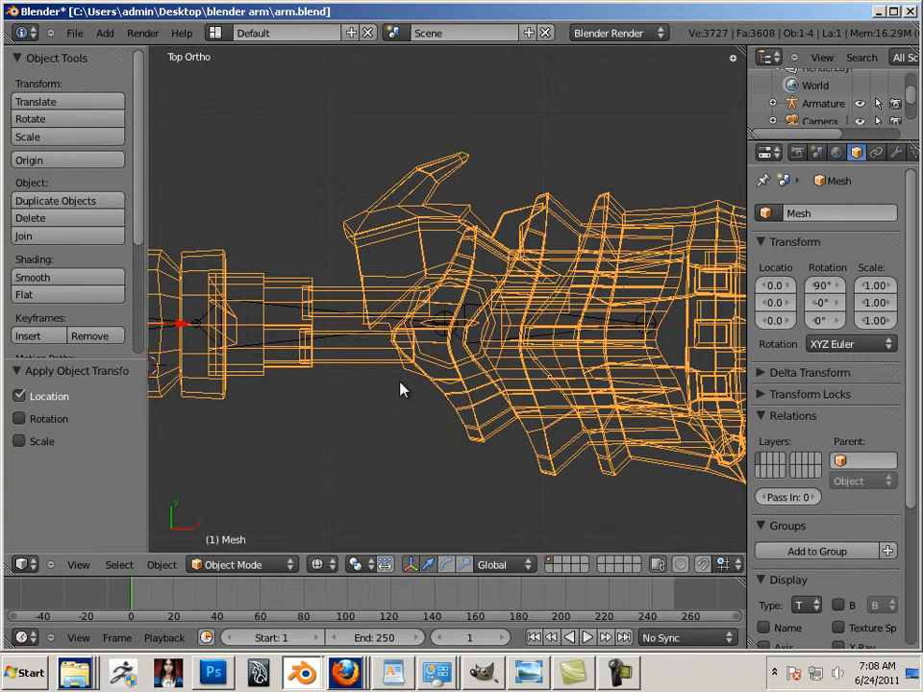
{"action": "middle_click_drag", "start_coordinate": [529, 387], "coordinate": [365, 375], "text": "shift"}
{"action": "right_click", "coordinate": [370, 350]}
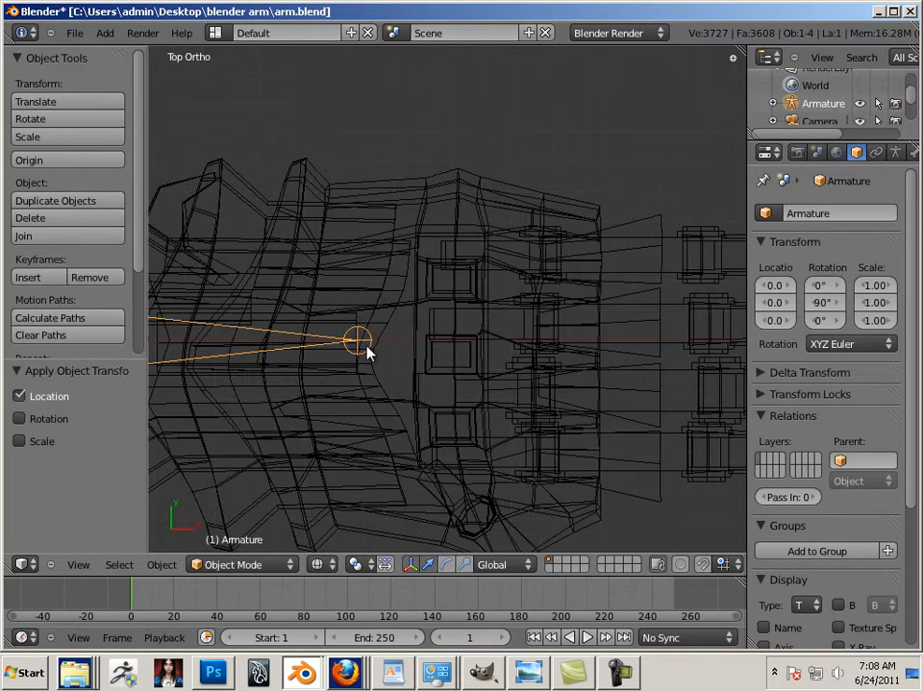
{"action": "middle_click_drag", "start_coordinate": [411, 344], "coordinate": [352, 330], "text": "shift"}
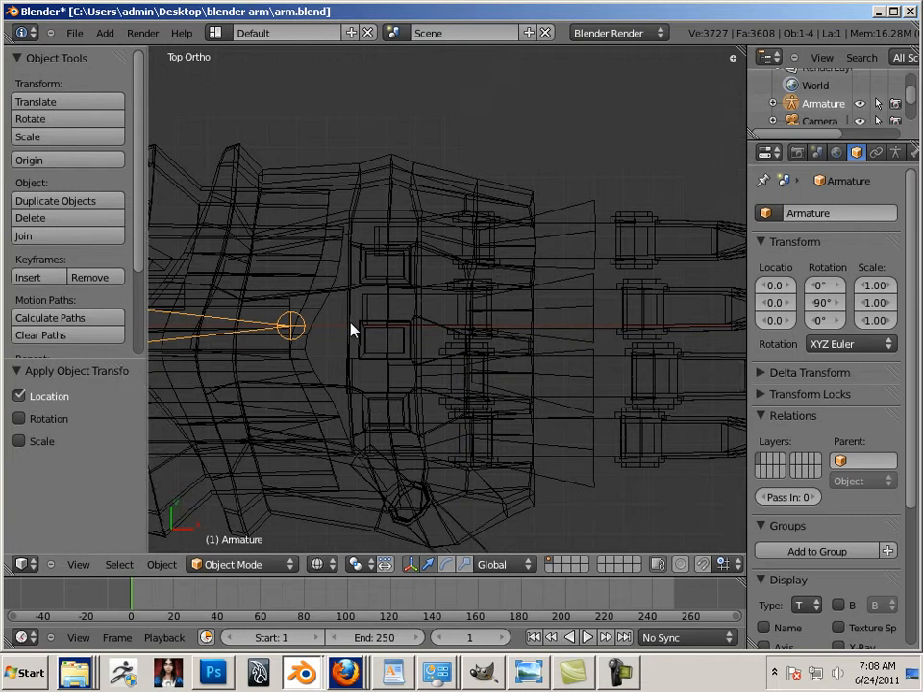
{"action": "left_click", "coordinate": [221, 564]}
{"action": "left_click", "coordinate": [237, 528]}
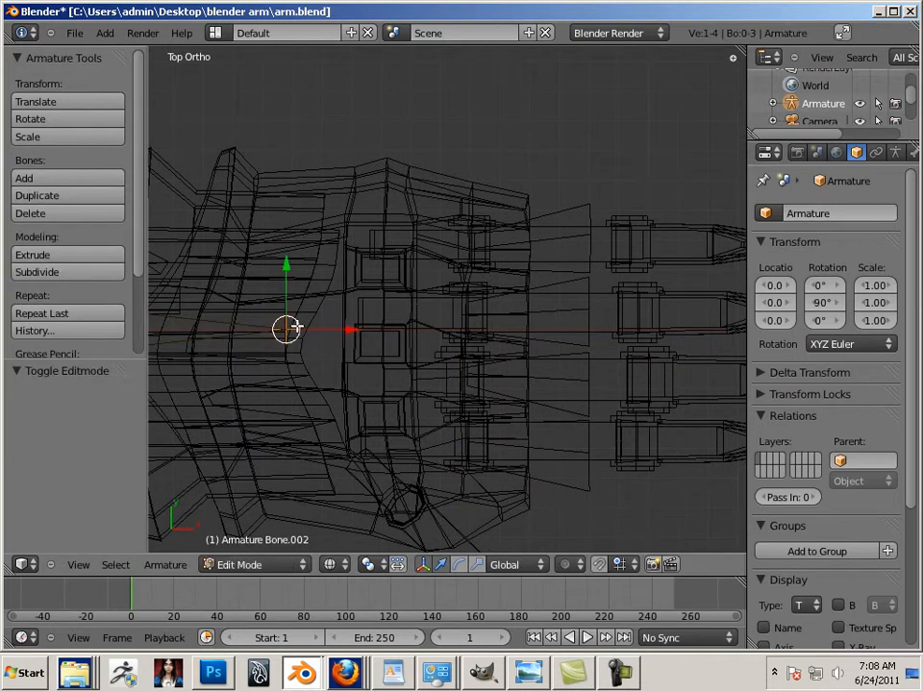
Extrude a bone from the wrist joint and move its tip along X and about 0.282 along Y to the knuckle farthest from the thumb
{"action": "left_click", "coordinate": [84, 258]}
{"action": "left_click", "coordinate": [212, 317]}
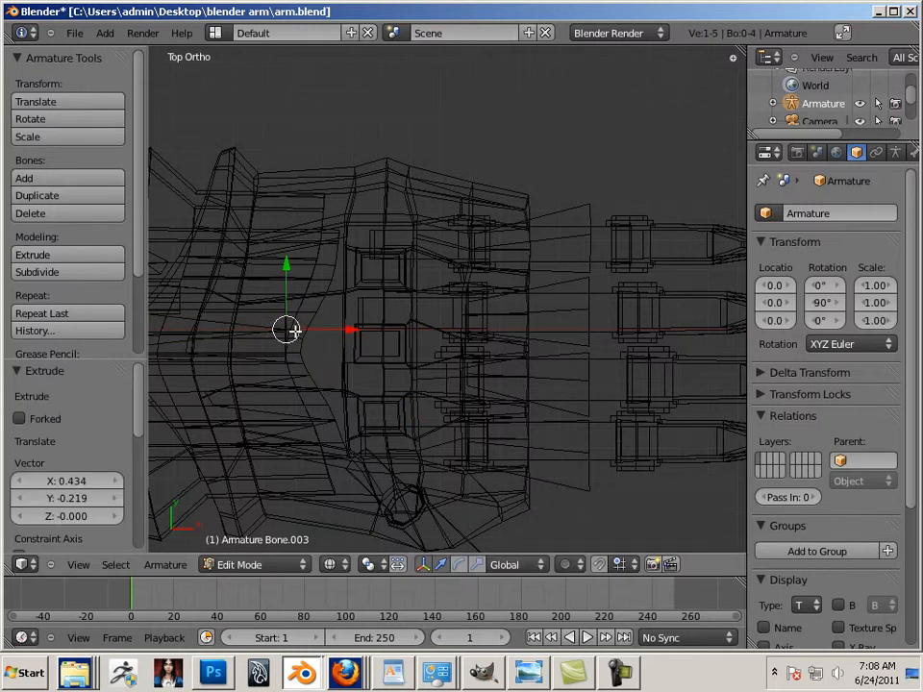
{"action": "left_click_drag", "start_coordinate": [309, 329], "coordinate": [325, 329]}
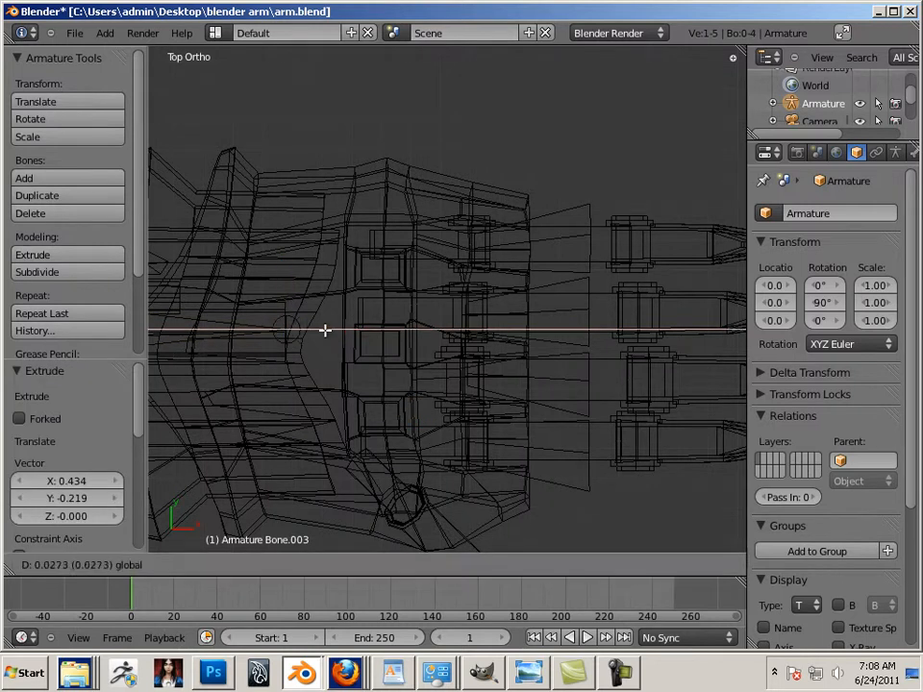
{"action": "left_click", "coordinate": [506, 337]}
{"action": "left_click_drag", "start_coordinate": [481, 272], "coordinate": [486, 189]}
Extrude another bone from the wrist joint towards the middle knuckles and shift it about -0.058 along Y
{"action": "right_click", "coordinate": [290, 340]}
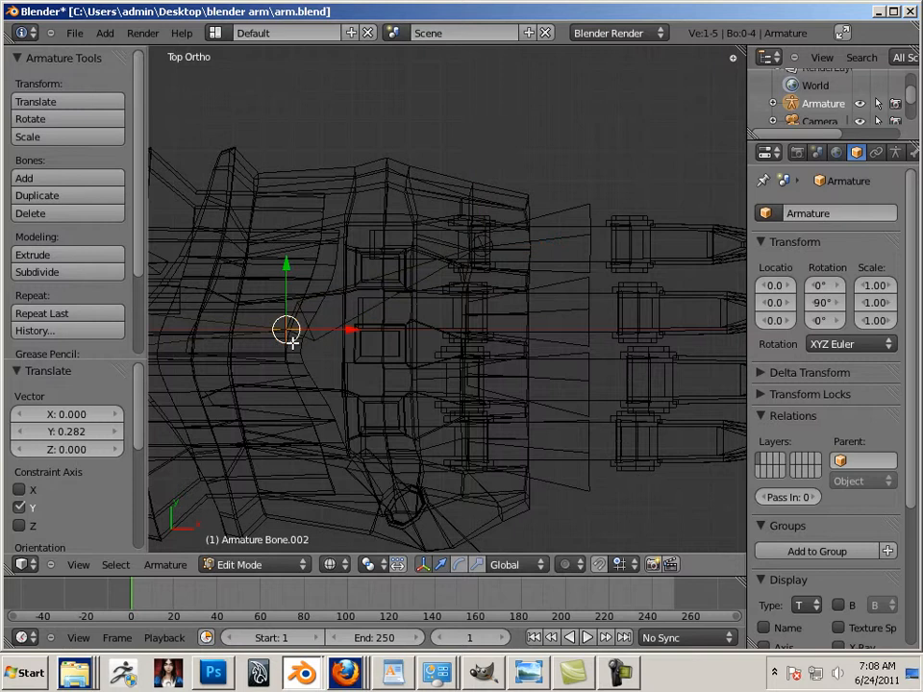
{"action": "left_click", "coordinate": [72, 254]}
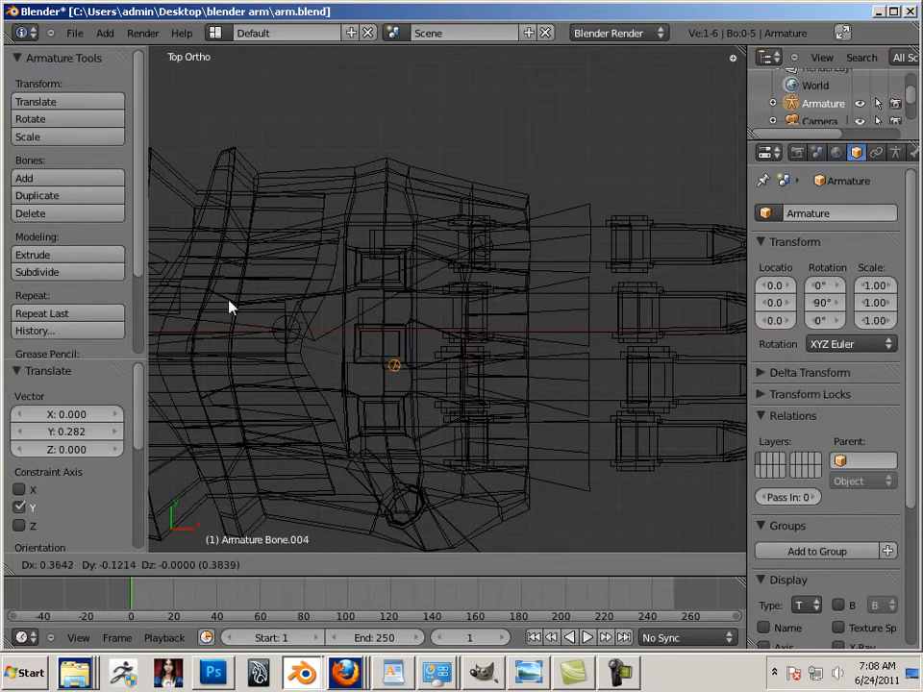
{"action": "left_click", "coordinate": [315, 330]}
{"action": "left_click_drag", "start_coordinate": [316, 330], "coordinate": [532, 341]}
{"action": "mouse_move", "coordinate": [474, 280]}
{"action": "left_mouse_down"}
{"action": "mouse_move", "coordinate": [474, 272]}
{"action": "mouse_move", "coordinate": [471, 297]}
{"action": "left_mouse_up"}
Extrude two bones from the wrist joint to the two knuckles nearest the thumb, offset about X 0.601, Y -0.158 and X 0.616, Y -0.385
{"action": "right_click", "coordinate": [284, 339]}
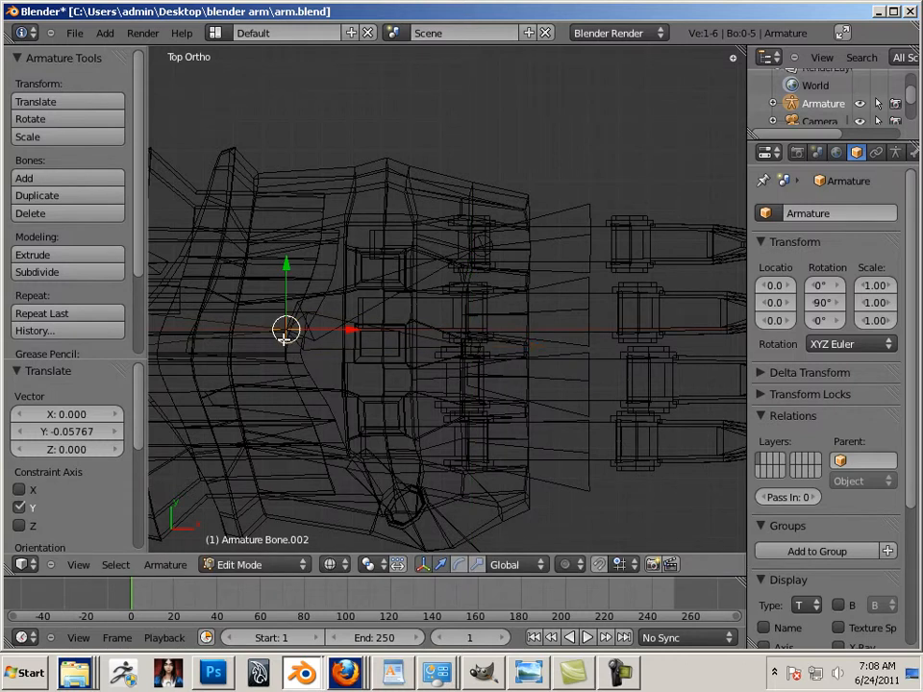
{"action": "left_click", "coordinate": [62, 259]}
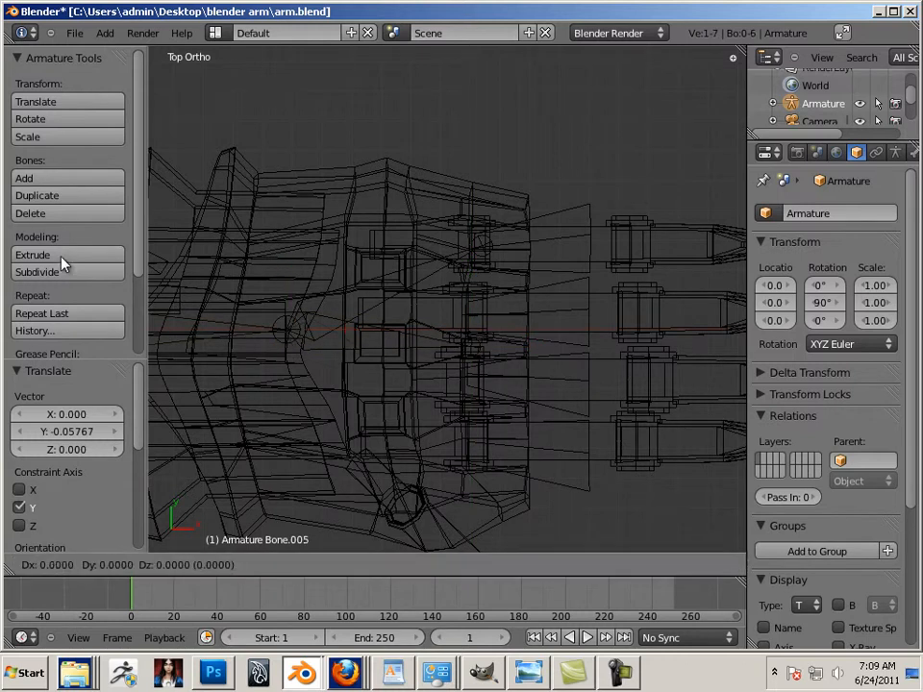
{"action": "left_click", "coordinate": [240, 310]}
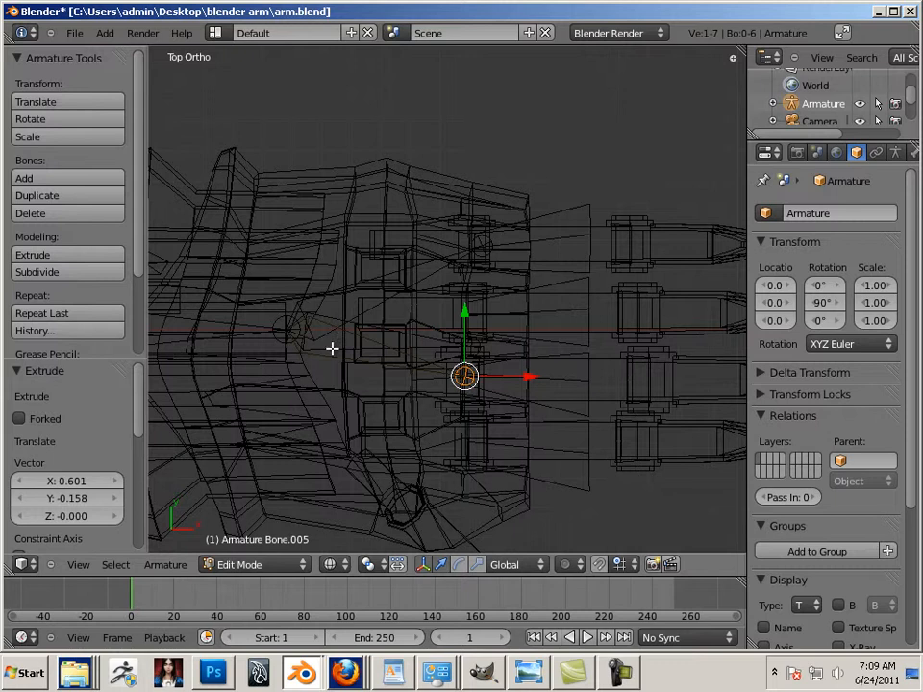
{"action": "right_click", "coordinate": [287, 334]}
{"action": "left_click", "coordinate": [96, 255]}
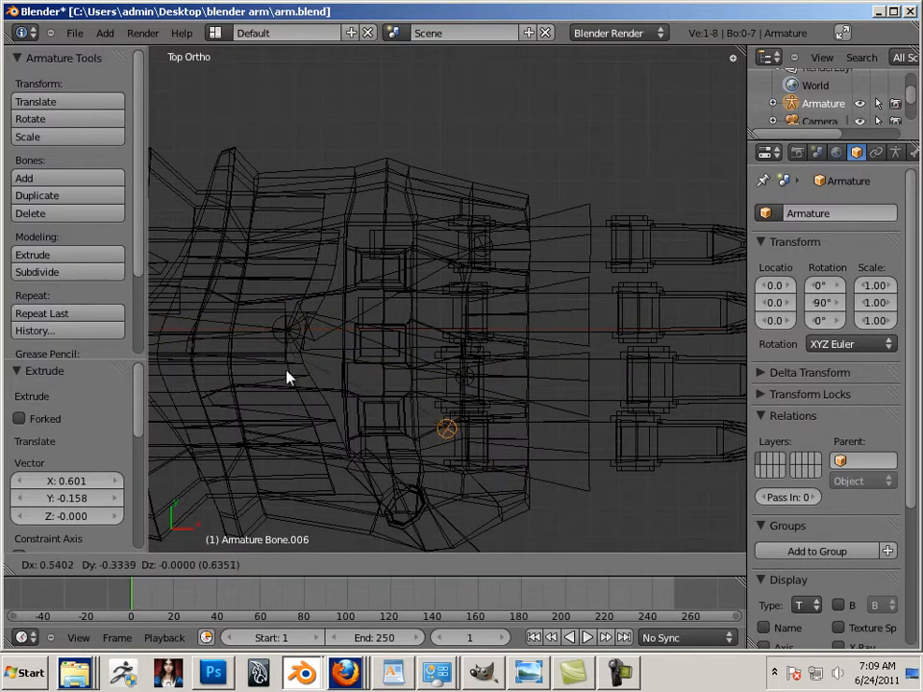
{"action": "left_click", "coordinate": [280, 376]}
Extrude a bone from the wrist to the thumb's base joint, about X 0.392, Y -0.601, plus another to its next joint, X 0.288, Y -0.273
{"action": "middle_click_drag", "start_coordinate": [349, 400], "coordinate": [366, 270], "text": "shift"}
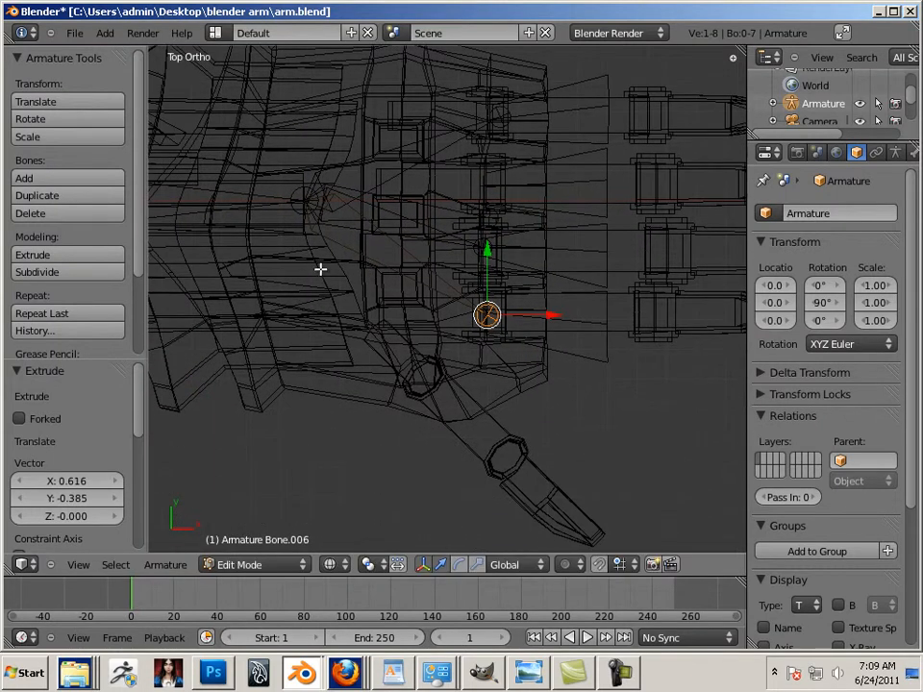
{"action": "right_click", "coordinate": [308, 202]}
{"action": "left_click", "coordinate": [82, 260]}
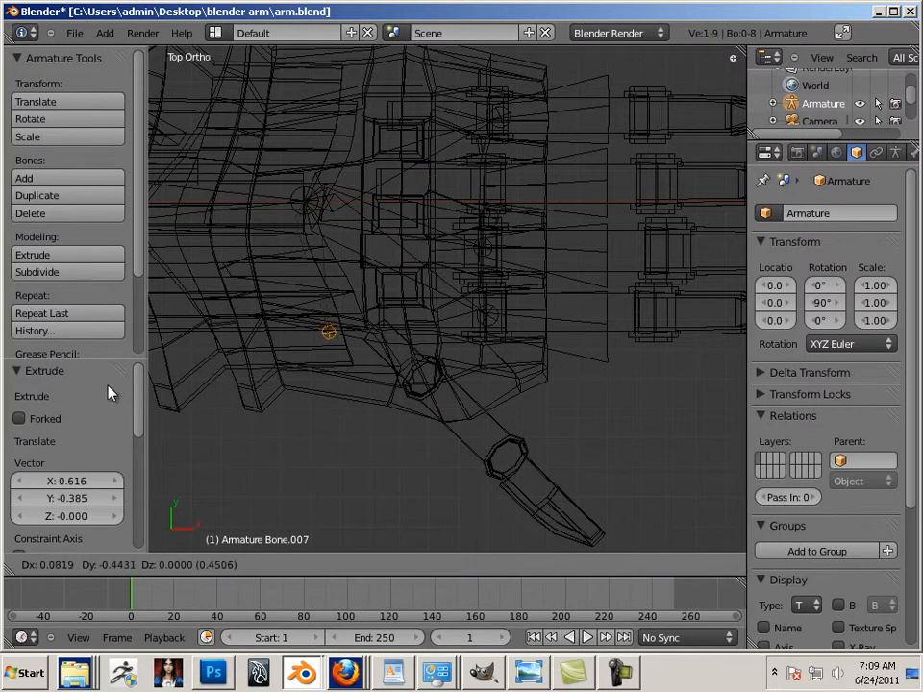
{"action": "left_click", "coordinate": [199, 432]}
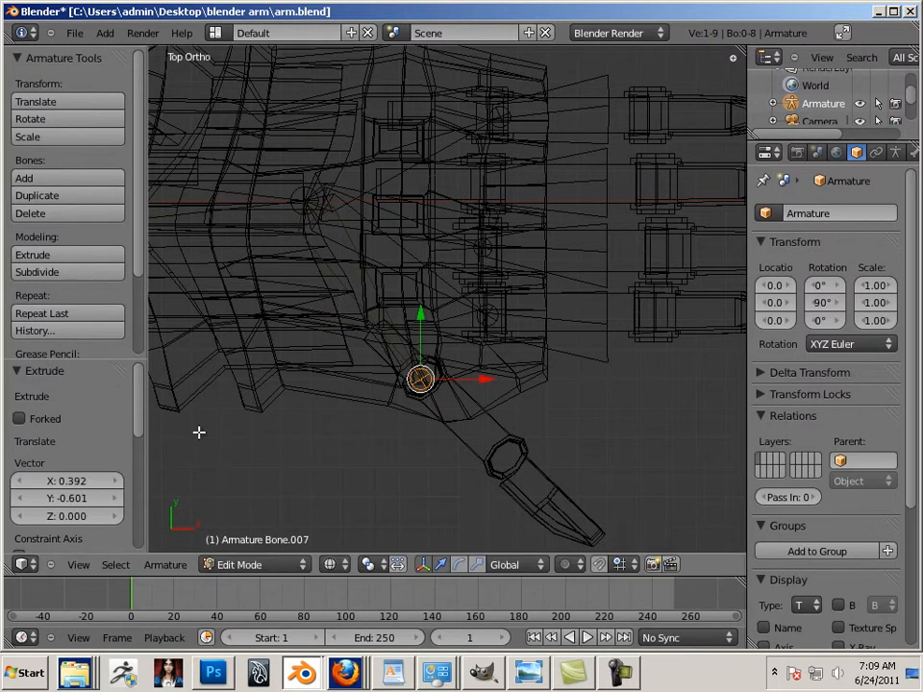
{"action": "left_click", "coordinate": [56, 258]}
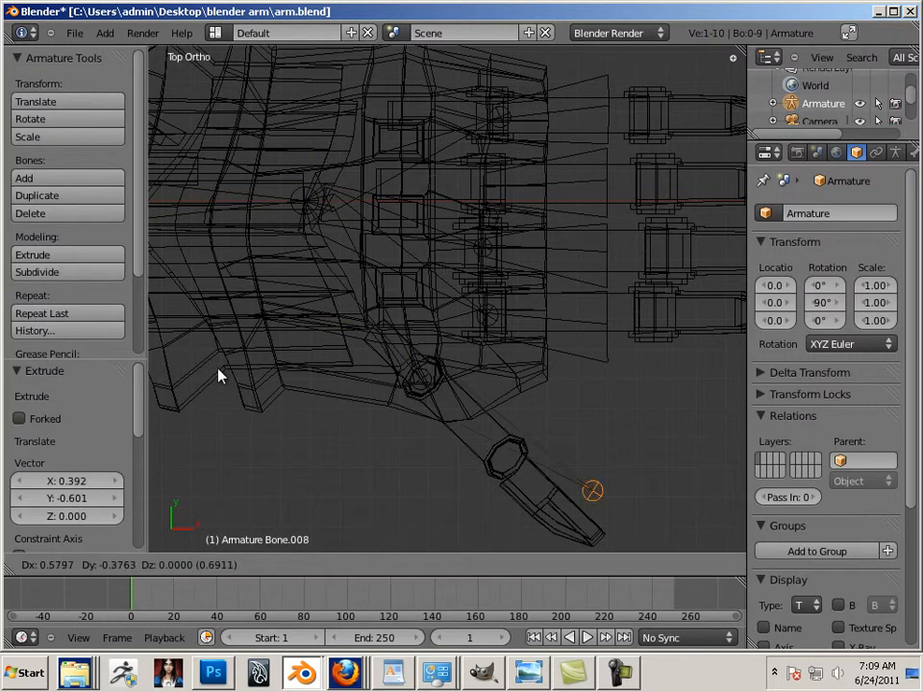
{"action": "left_click", "coordinate": [141, 344]}
Extrude a bone about 0.501 along X from the knuckle farthest from the thumb to that finger's middle joint
{"action": "middle_click_drag", "start_coordinate": [344, 348], "coordinate": [229, 422], "text": "shift"}
{"action": "middle_click_drag", "start_coordinate": [272, 294], "coordinate": [274, 307], "text": "shift"}
{"action": "right_click", "coordinate": [357, 213]}
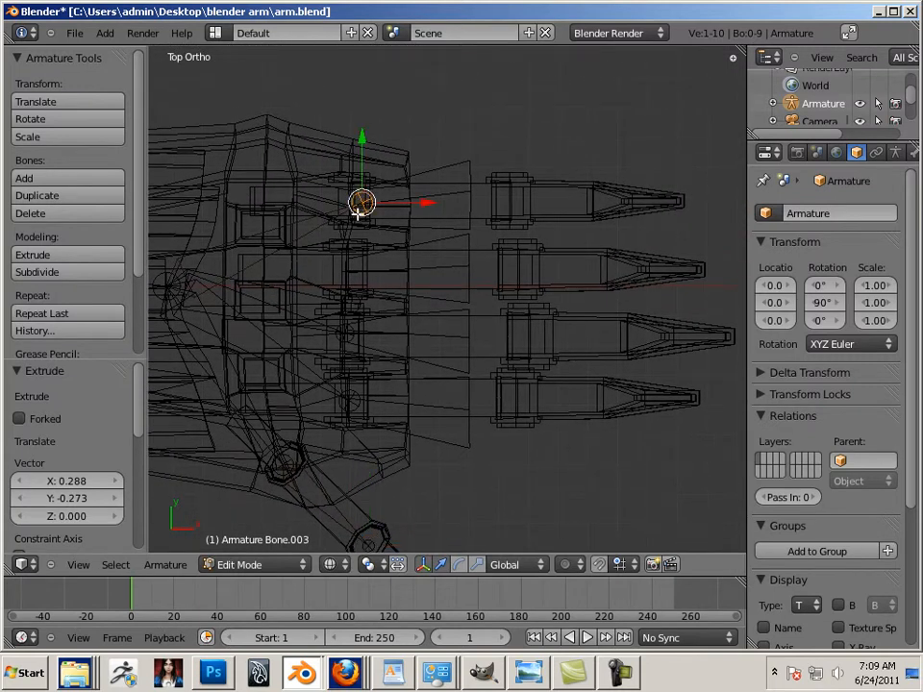
{"action": "left_click", "coordinate": [92, 256]}
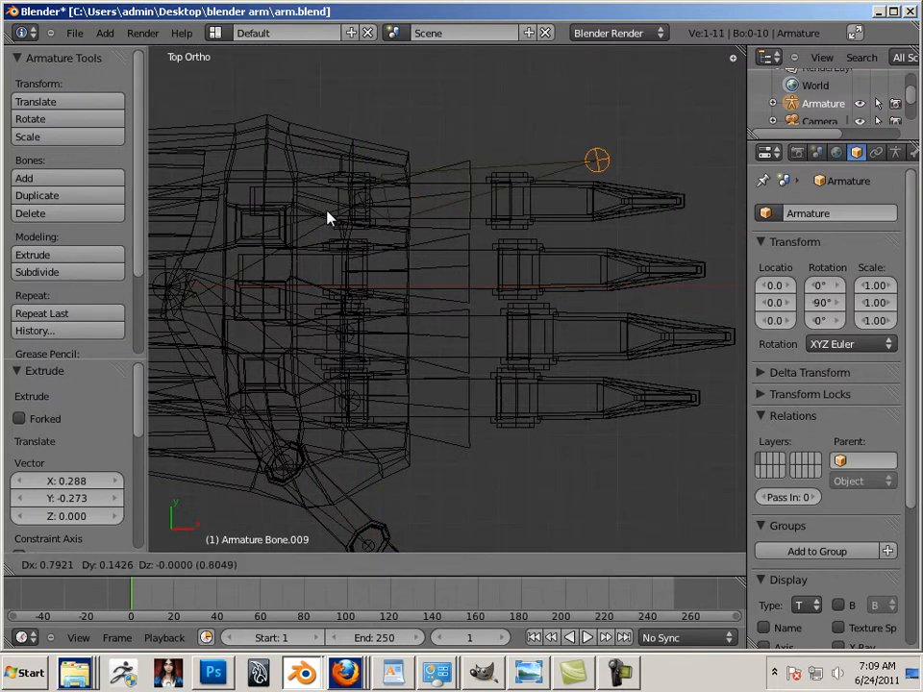
{"action": "left_click", "coordinate": [244, 258]}
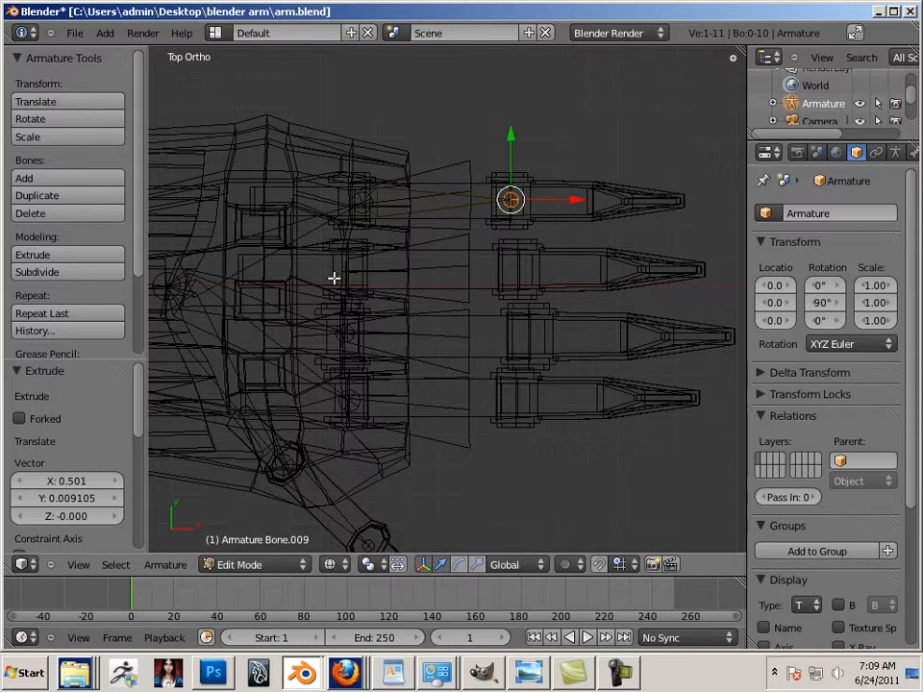
Extrude a bone from the wrist joint to the second knuckle from the outer edge, about X 0.601, Y 0.064
{"action": "right_click", "coordinate": [352, 332]}
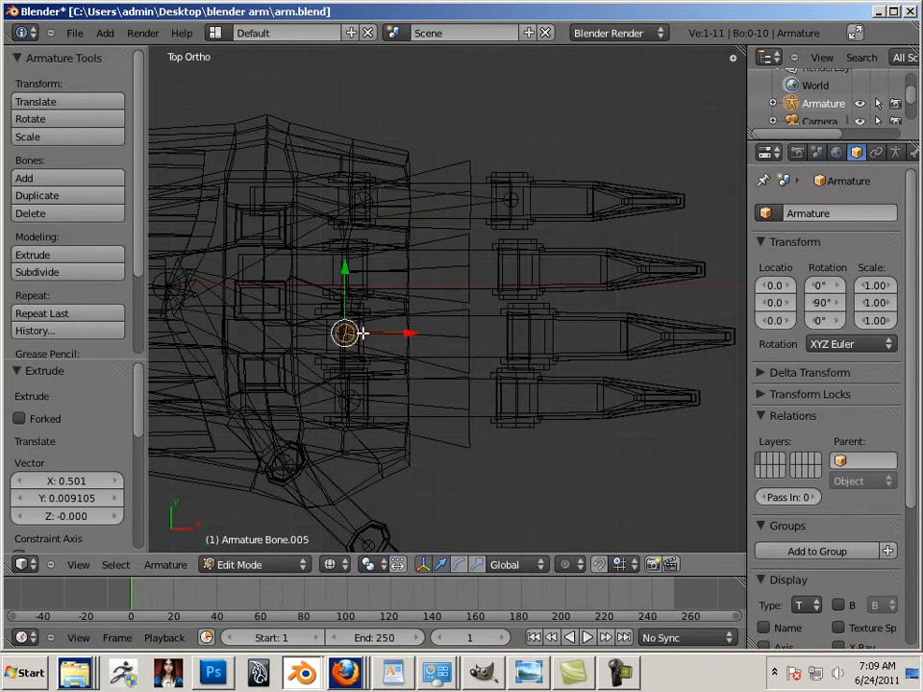
{"action": "middle_click_drag", "start_coordinate": [339, 316], "coordinate": [395, 335], "text": "shift"}
{"action": "right_click", "coordinate": [231, 304]}
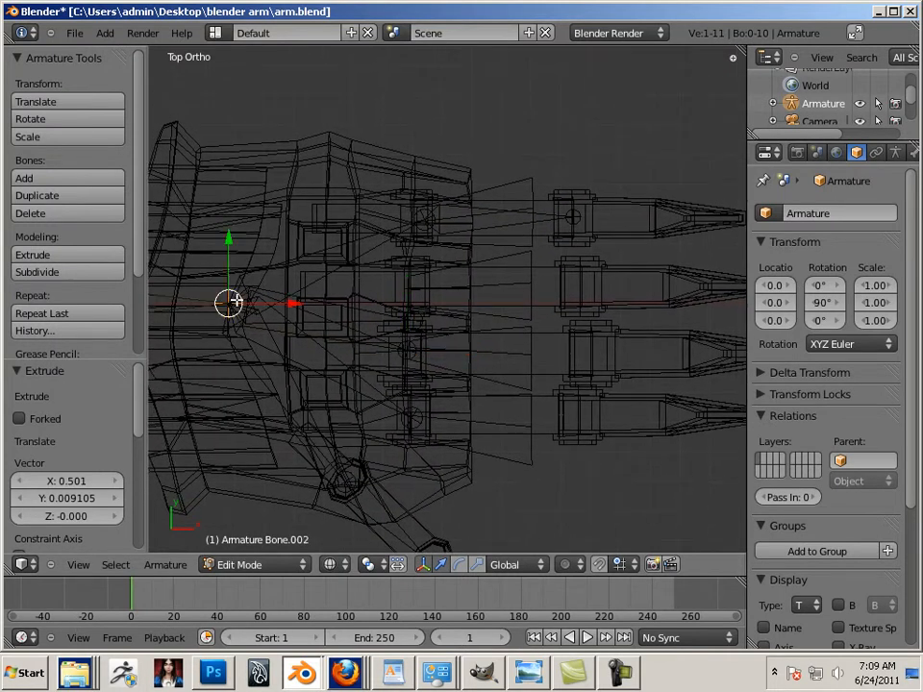
{"action": "left_click", "coordinate": [69, 255]}
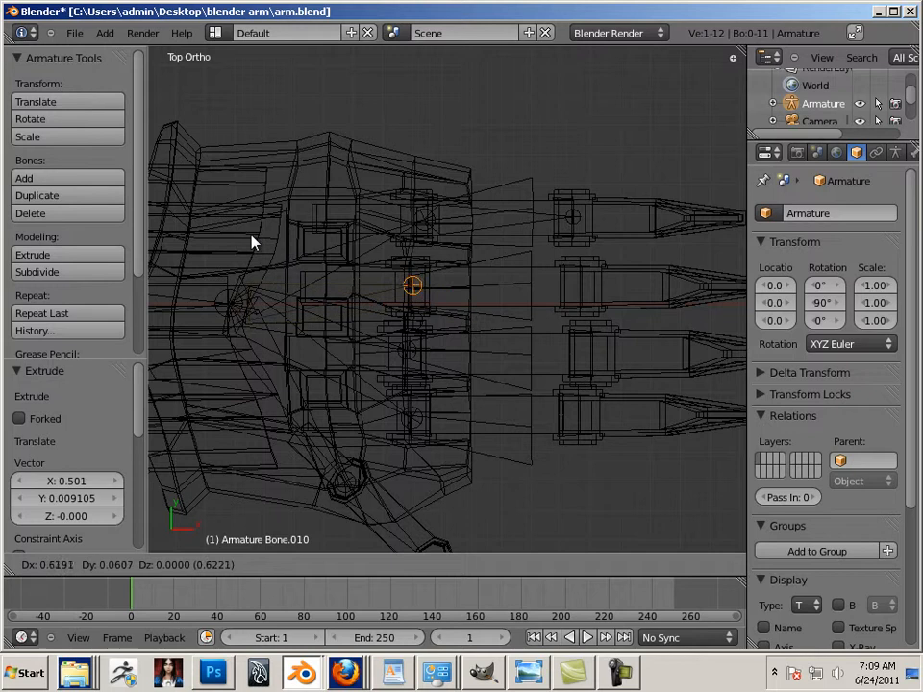
{"action": "left_click", "coordinate": [247, 242]}
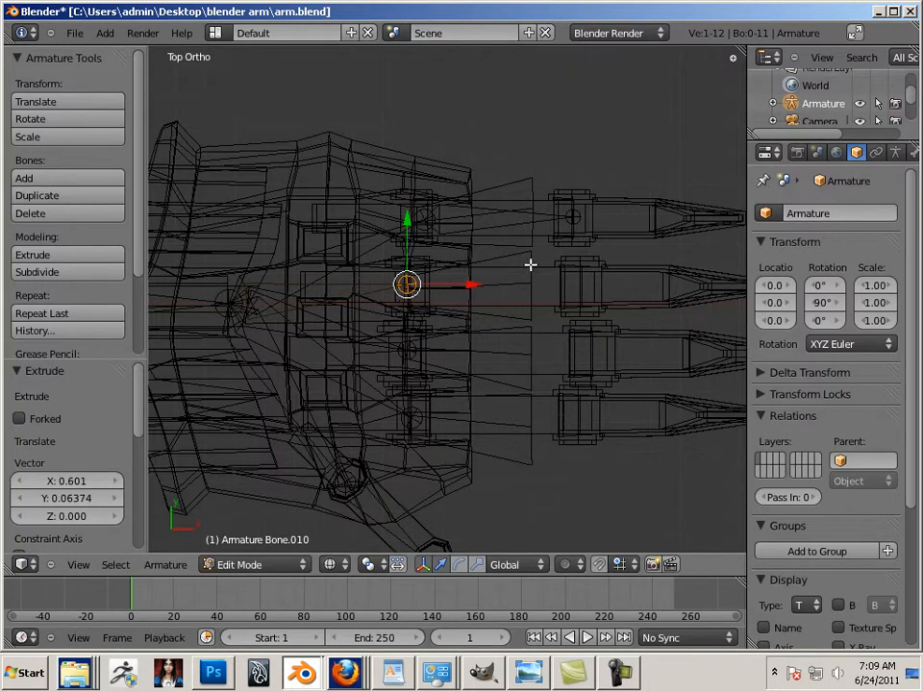
Extrude a bone about 0.589 along X from that second knuckle to its finger's middle joint
{"action": "left_click", "coordinate": [409, 286]}
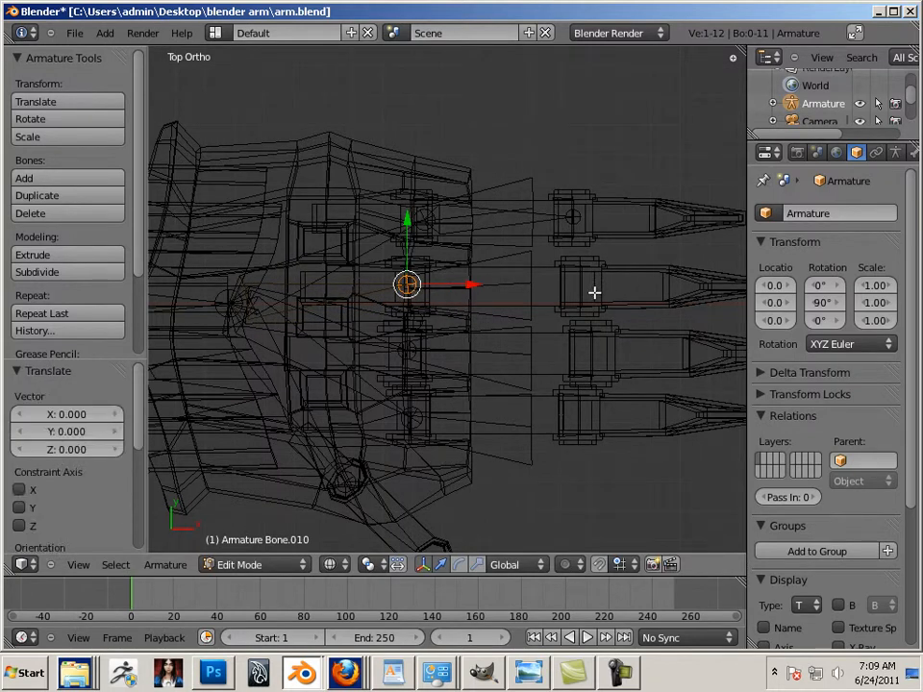
{"action": "left_click", "coordinate": [58, 255]}
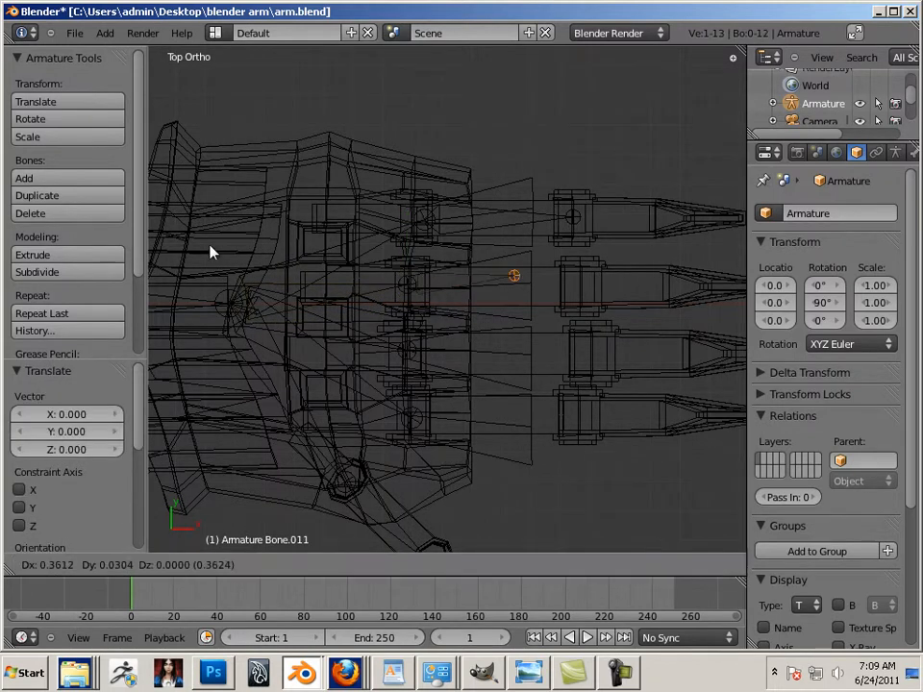
{"action": "left_click", "coordinate": [274, 262]}
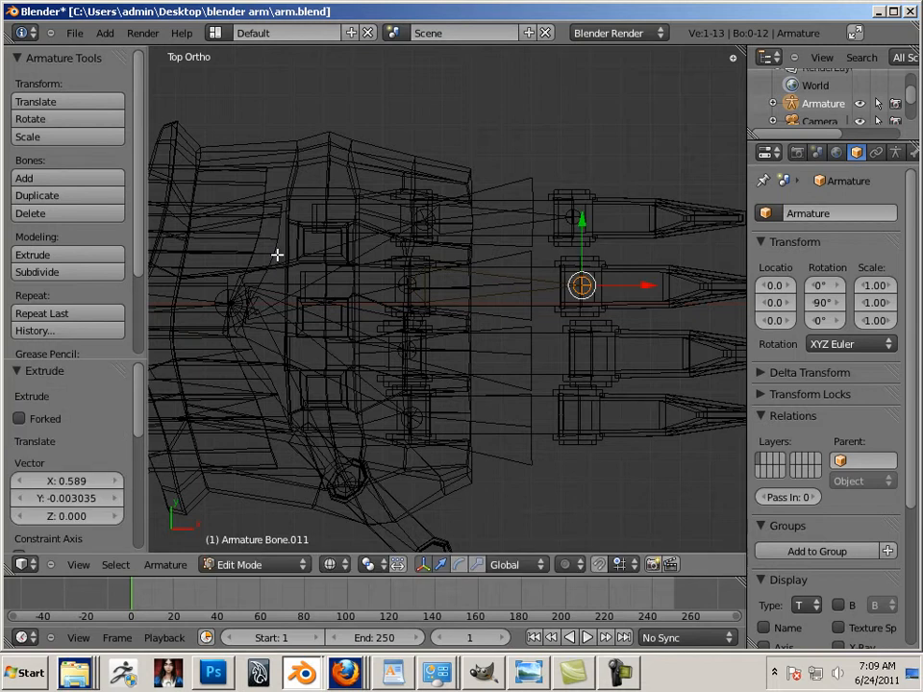
Extrude bones along X from the remaining two knuckles to their fingers' middle joints, about 0.625 for the third and 0.604 for the one nearest the thumb
{"action": "right_click", "coordinate": [416, 343]}
{"action": "left_click", "coordinate": [83, 255]}
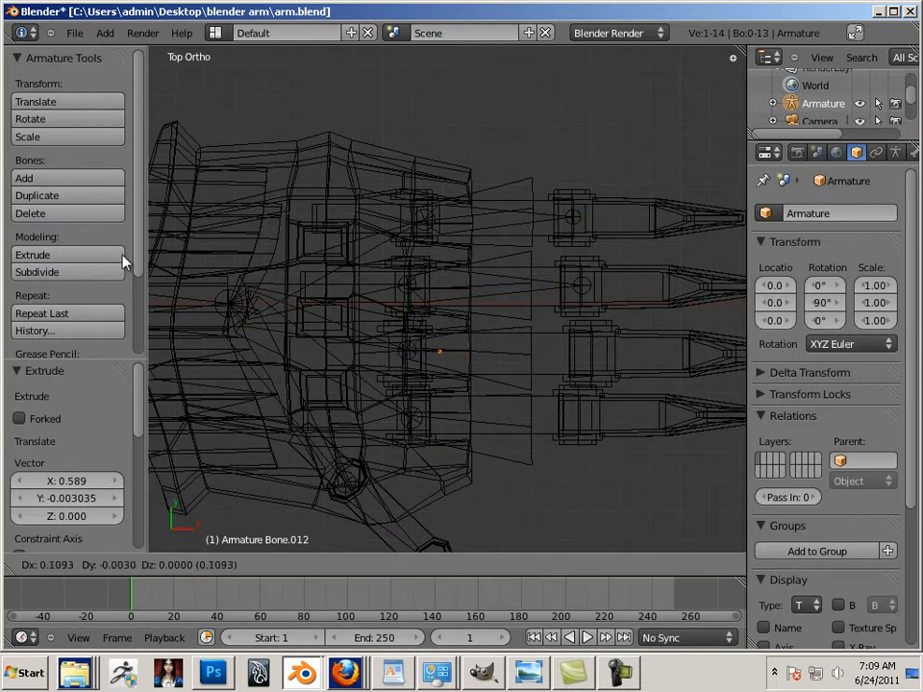
{"action": "left_click", "coordinate": [266, 255]}
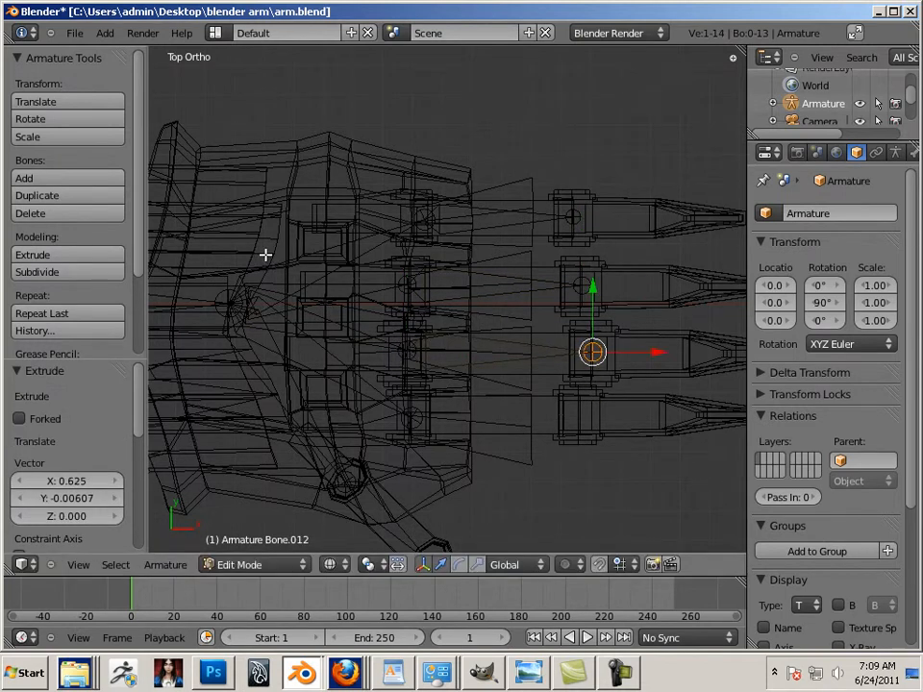
{"action": "right_click", "coordinate": [402, 409]}
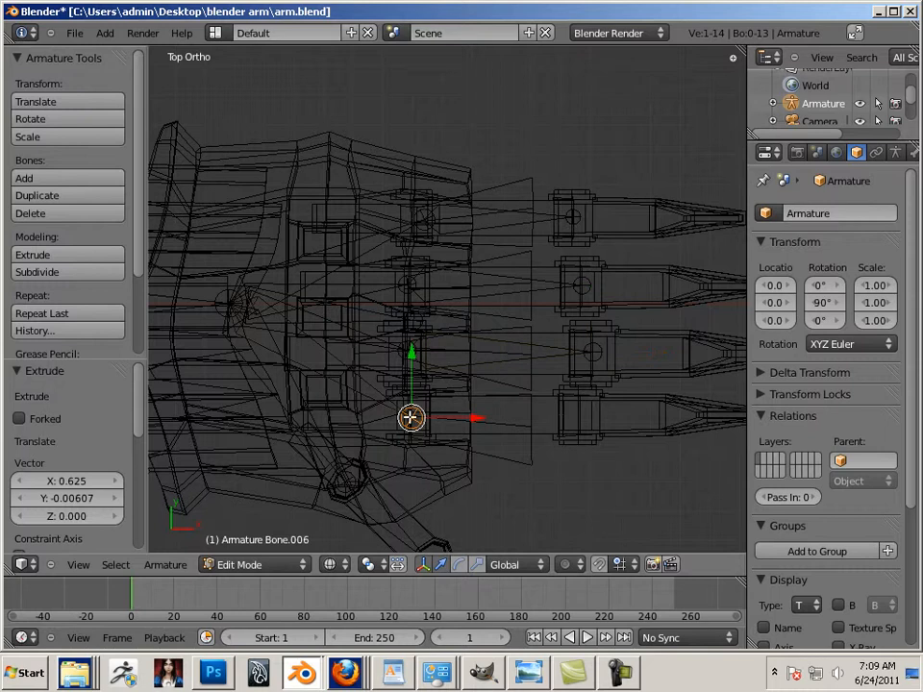
{"action": "left_click", "coordinate": [77, 255]}
{"action": "left_click", "coordinate": [255, 253]}
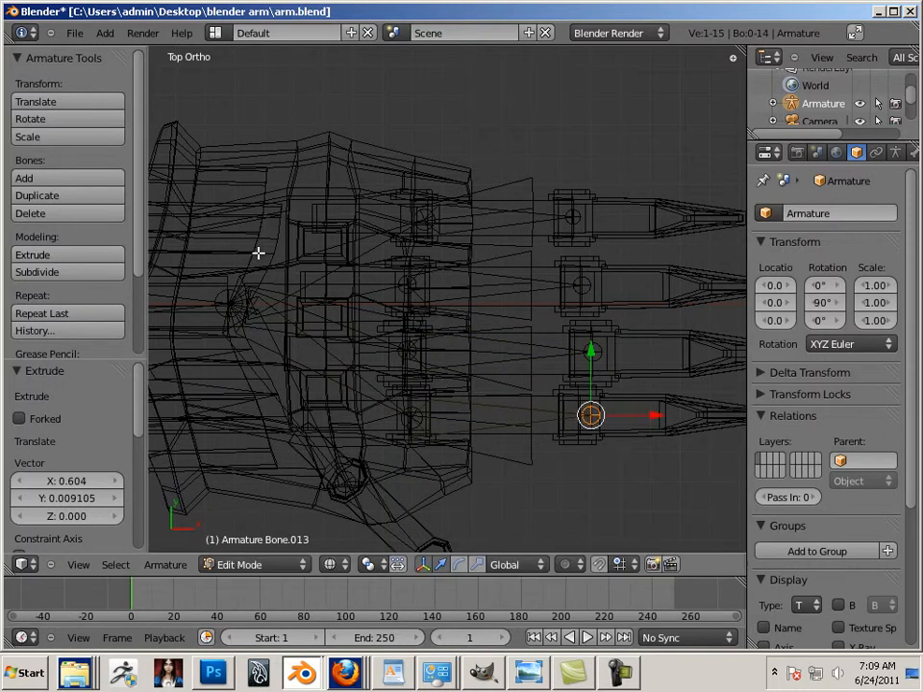
Extrude fingertip bones along X from the middle joints of the two fingers farthest from the thumb, about 0.580 for the outermost and 0.616 for its neighbour
{"action": "scroll", "coordinate": [398, 344], "scroll_direction": "down", "scroll_amount": 5, "text": "ctrl"}
{"action": "right_click", "coordinate": [354, 223]}
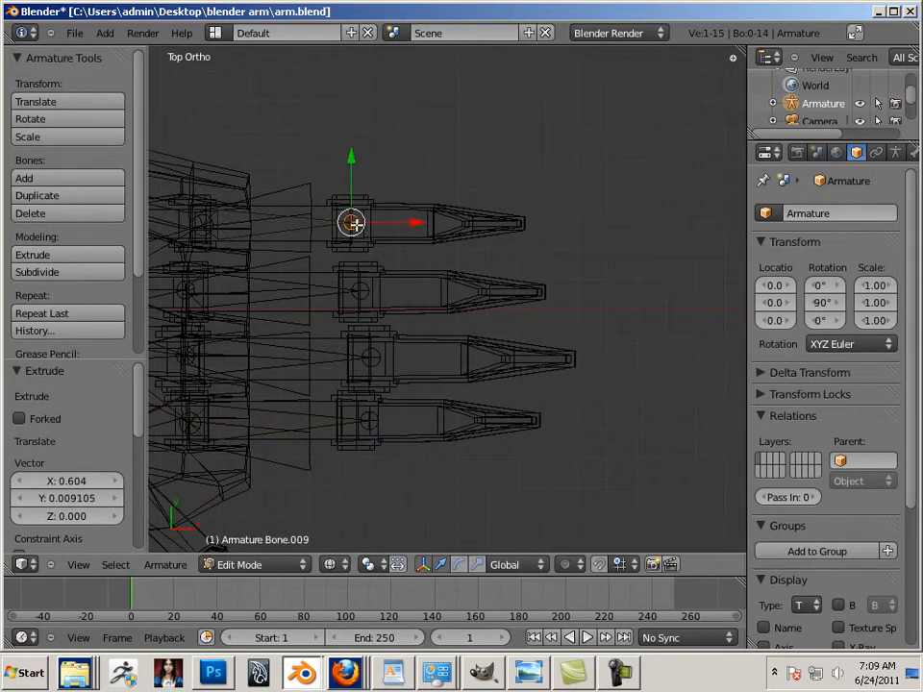
{"action": "left_click", "coordinate": [123, 255]}
{"action": "left_click", "coordinate": [278, 260]}
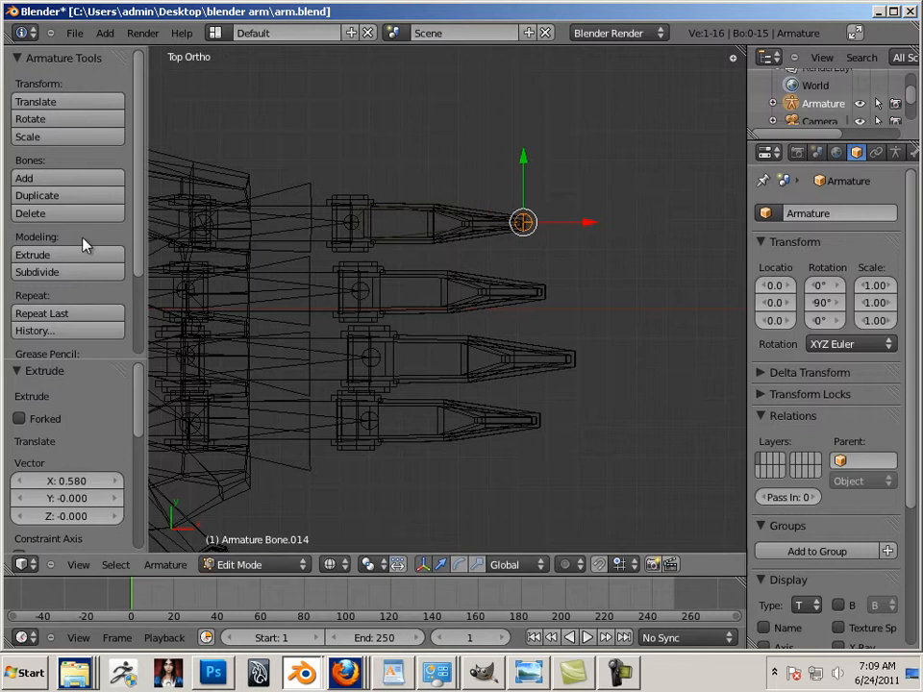
{"action": "right_click", "coordinate": [360, 292]}
{"action": "left_click", "coordinate": [115, 256]}
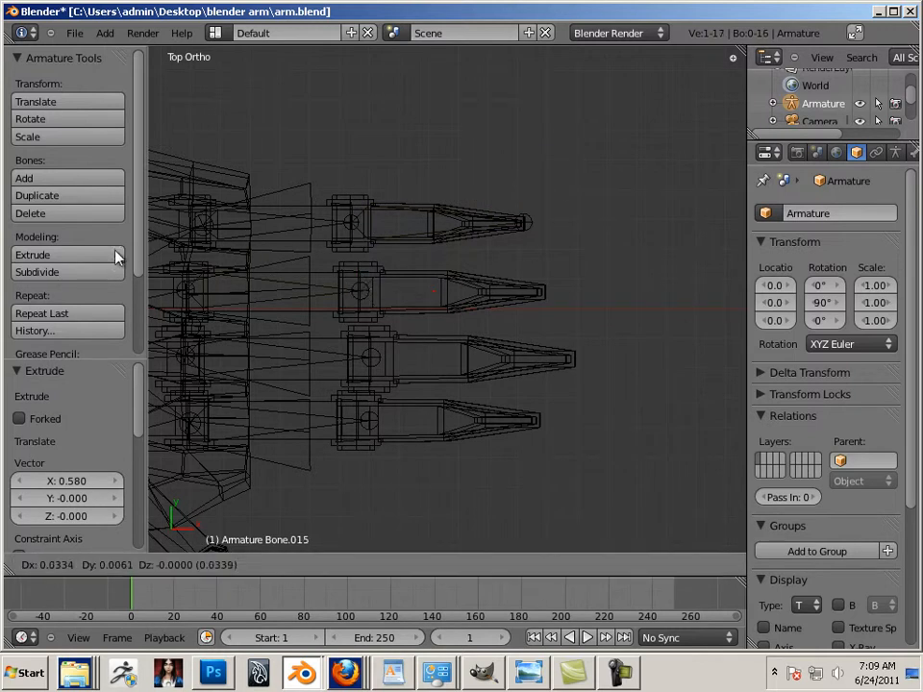
{"action": "left_click", "coordinate": [277, 261]}
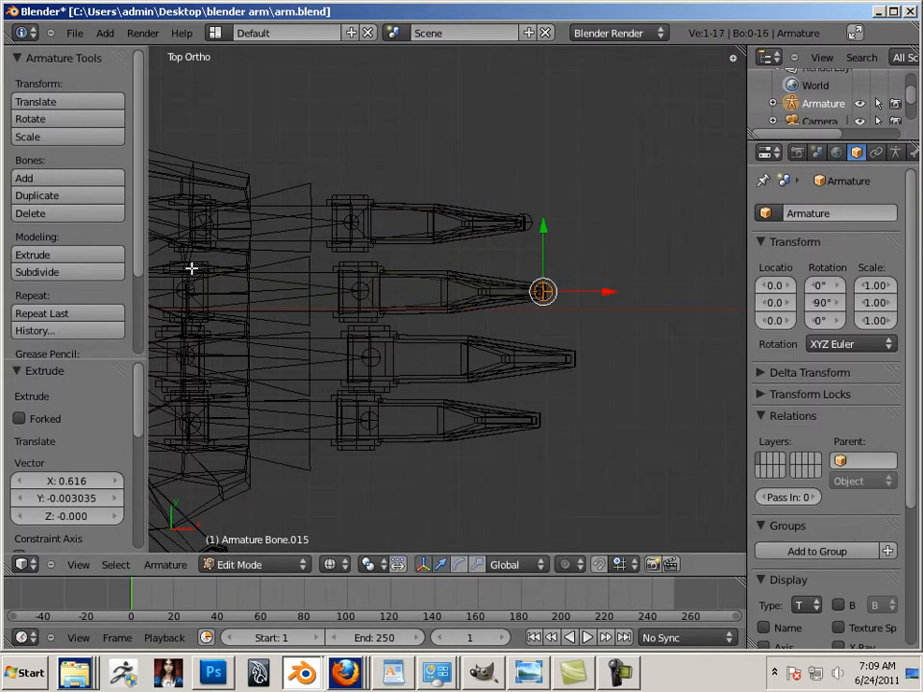
Extrude fingertip bones along X from the remaining two fingers' middle joints, about 0.683 for the third and 0.577 for the one nearest the thumb
{"action": "right_click", "coordinate": [364, 352]}
{"action": "left_click", "coordinate": [60, 256]}
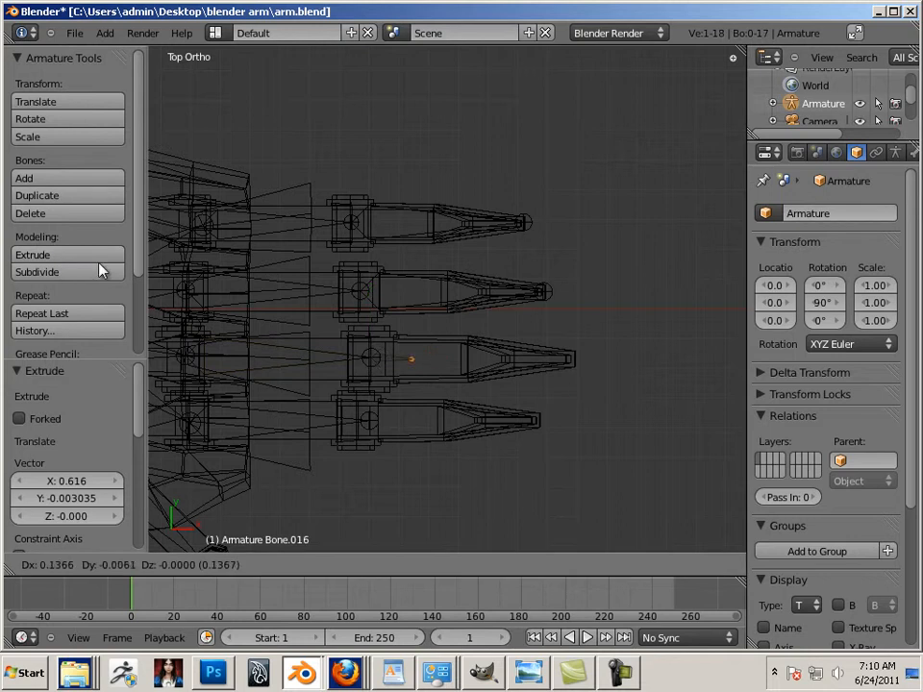
{"action": "left_click", "coordinate": [258, 268]}
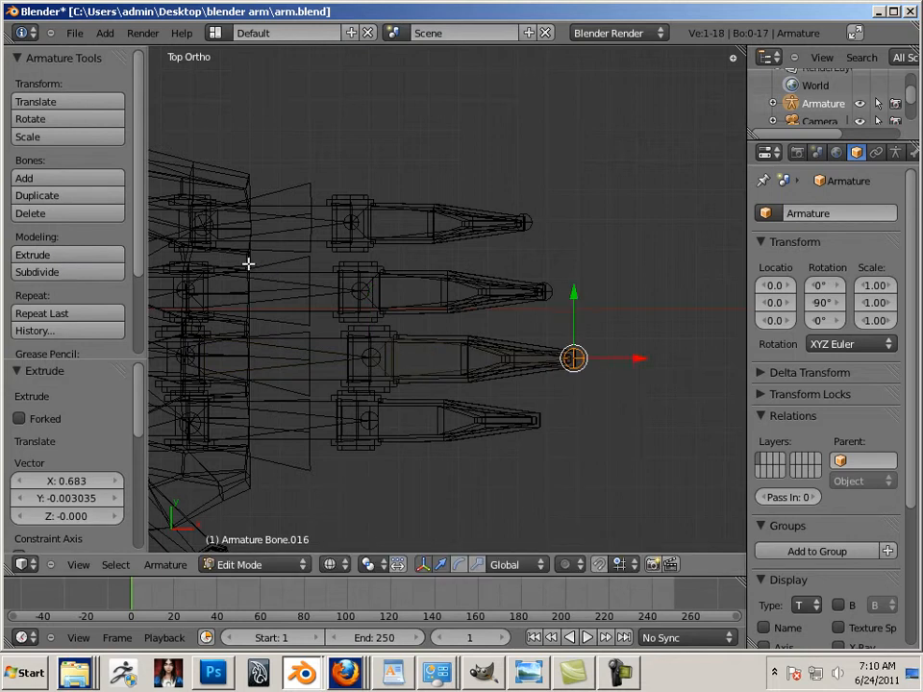
{"action": "right_click", "coordinate": [358, 423]}
{"action": "left_click", "coordinate": [37, 254]}
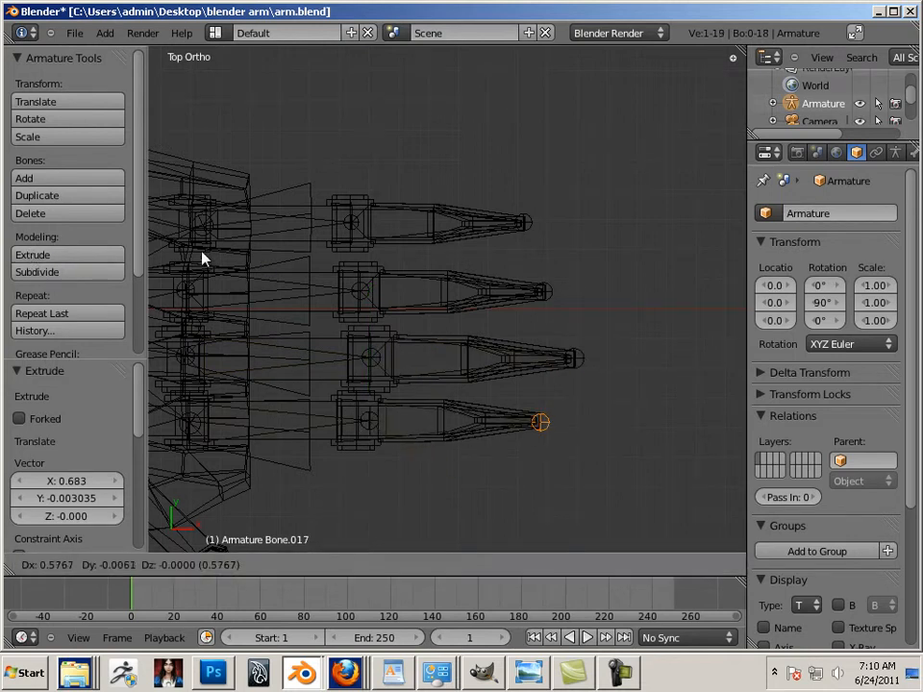
{"action": "left_click", "coordinate": [203, 258]}
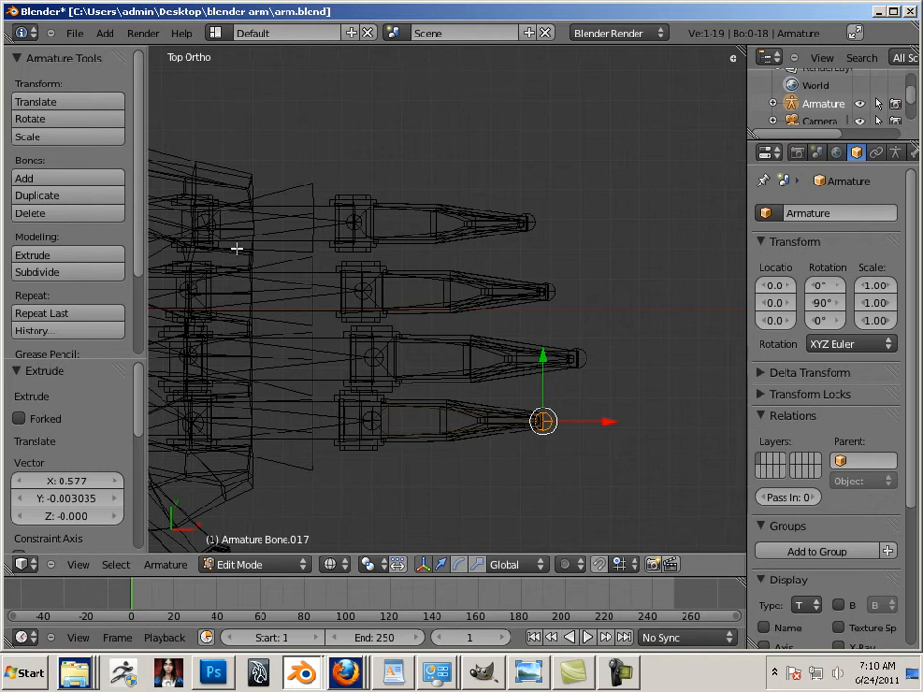
Extrude a bone from the thumb's outer joint to the thumb tip, about X 0.319, Y -0.285
{"action": "middle_click_drag", "start_coordinate": [236, 248], "coordinate": [498, 213], "text": "shift"}
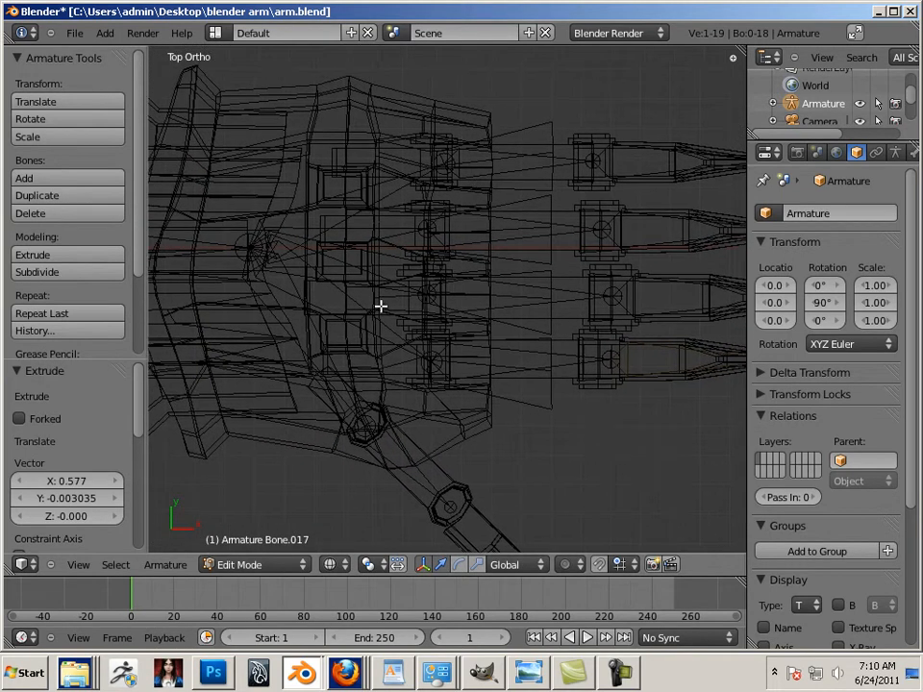
{"action": "middle_click_drag", "start_coordinate": [369, 309], "coordinate": [392, 298], "text": "shift"}
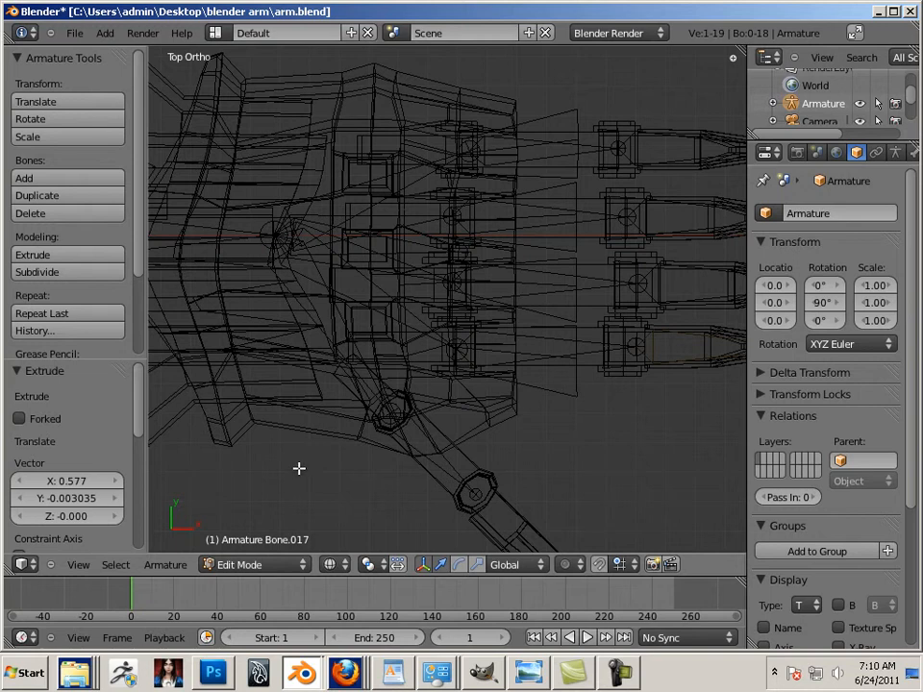
{"action": "middle_click_drag", "start_coordinate": [299, 468], "coordinate": [318, 438]}
{"action": "key", "text": "KP_7"}
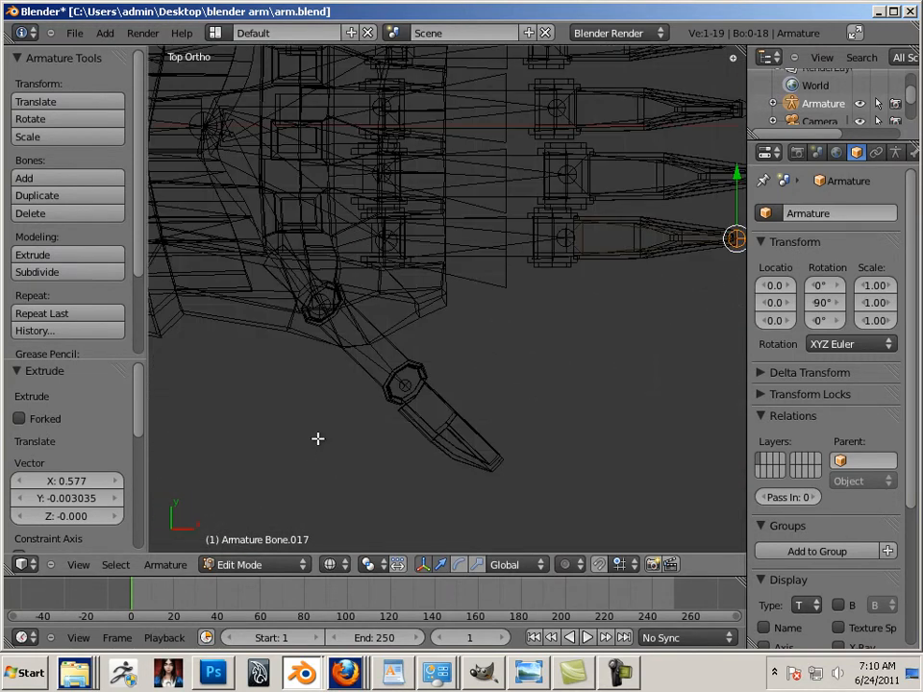
{"action": "right_click", "coordinate": [413, 384]}
{"action": "left_click", "coordinate": [70, 256]}
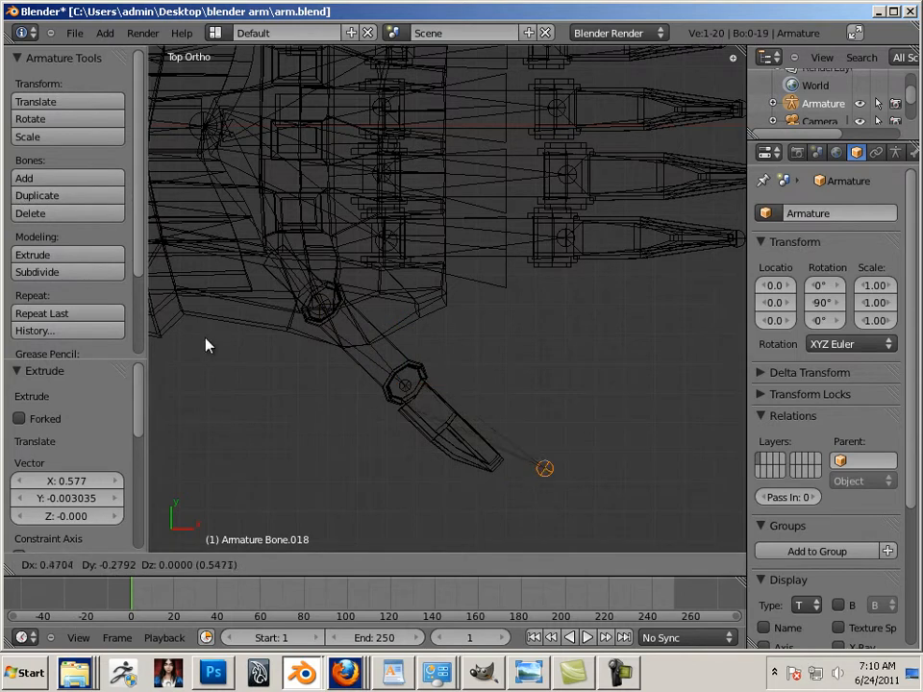
{"action": "left_click", "coordinate": [136, 344]}
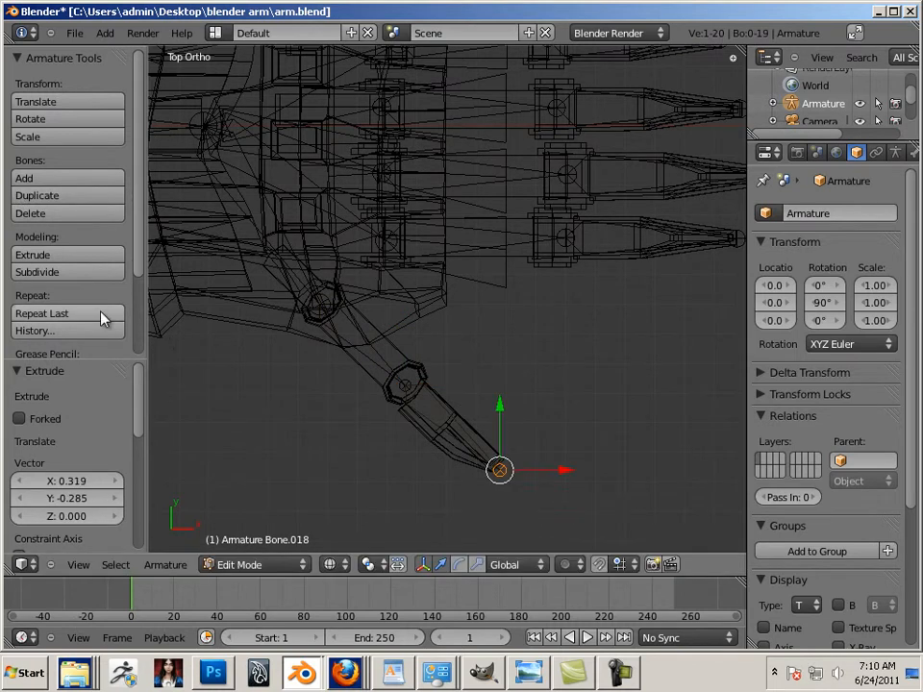
{"action": "middle_click_drag", "start_coordinate": [219, 355], "coordinate": [363, 412], "text": "shift"}
{"action": "middle_click_drag", "start_coordinate": [183, 333], "coordinate": [429, 443], "text": "shift"}
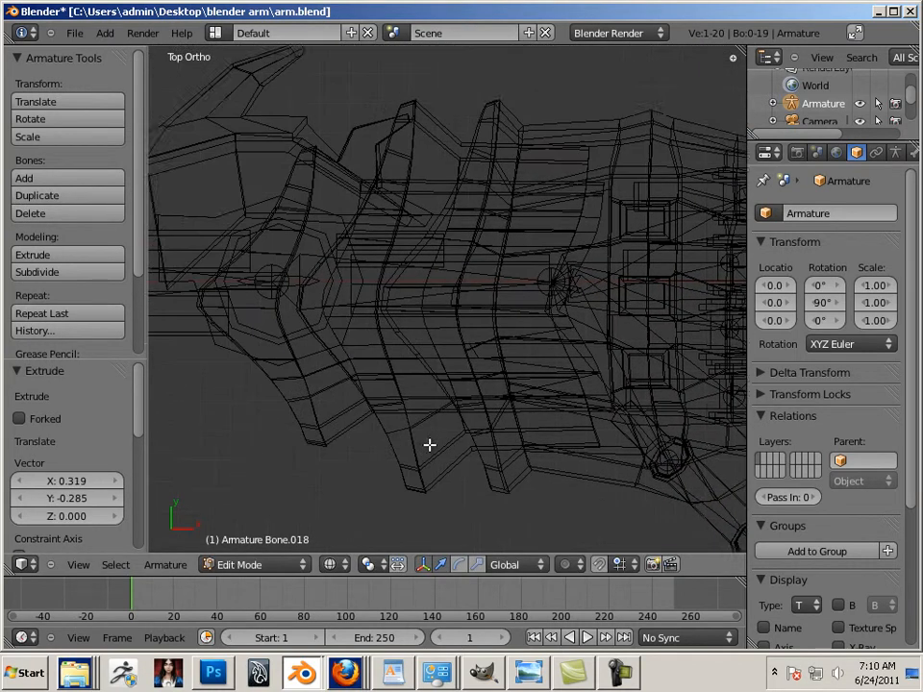
{"action": "middle_click_drag", "start_coordinate": [249, 375], "coordinate": [508, 399], "text": "shift"}
{"action": "middle_click_drag", "start_coordinate": [293, 366], "coordinate": [366, 337], "text": "shift"}
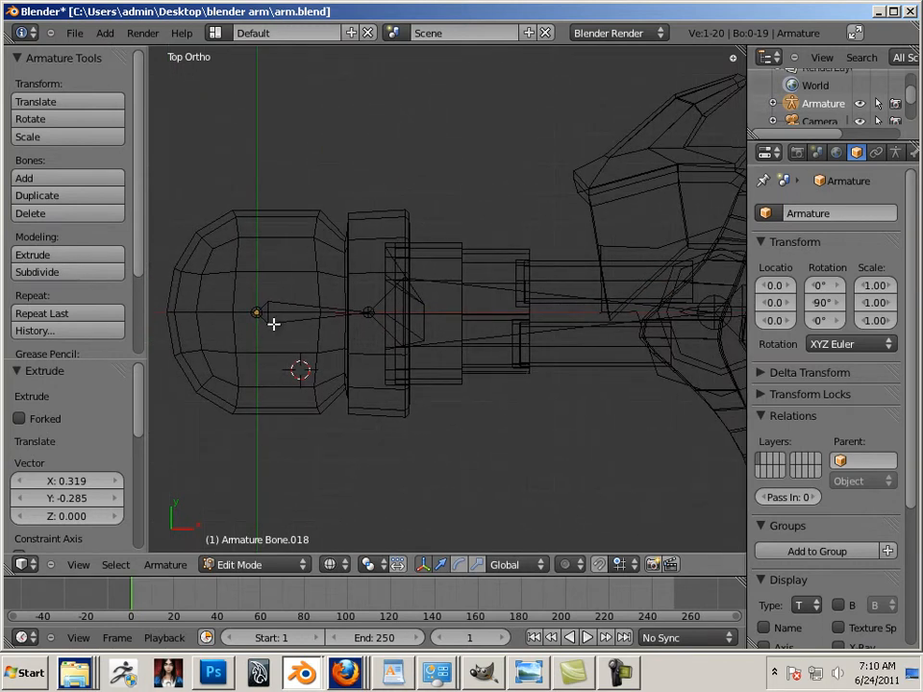
{"action": "left_click", "coordinate": [263, 564]}
{"action": "left_click", "coordinate": [261, 548]}
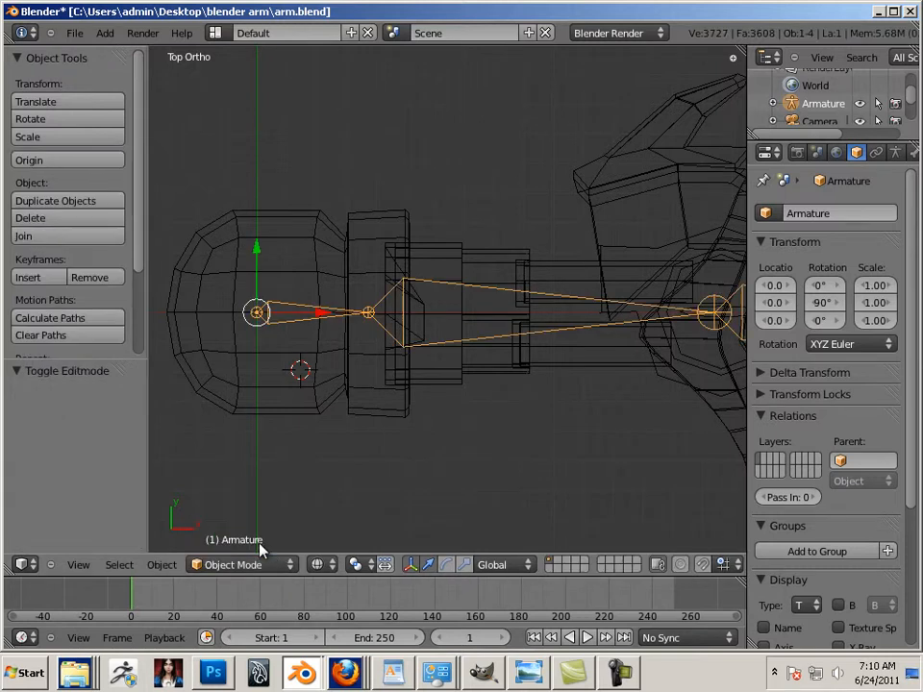
{"action": "key", "text": "a"}
{"action": "right_click", "coordinate": [293, 325]}
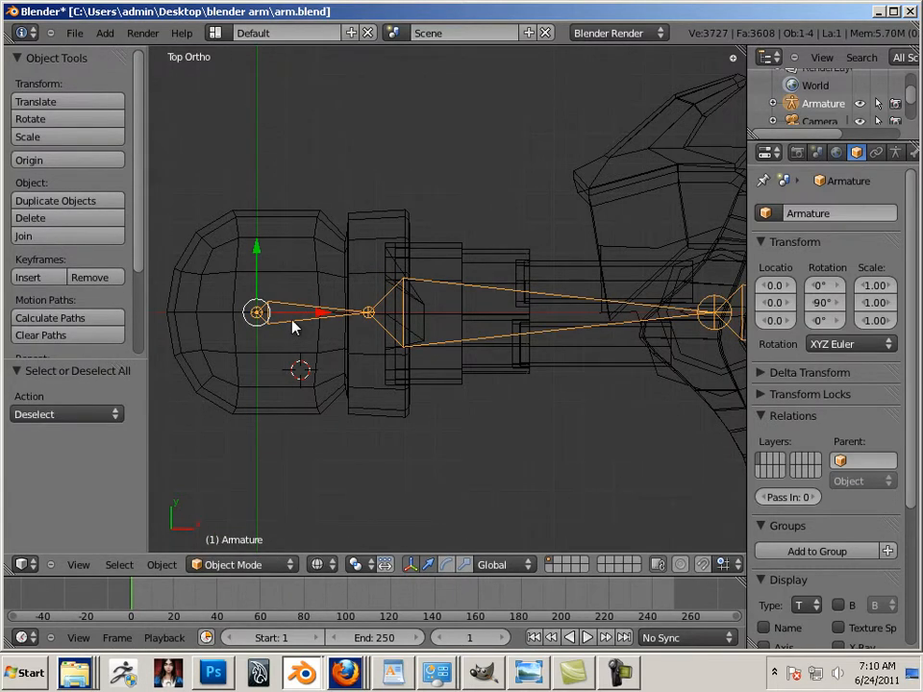
{"action": "left_click", "coordinate": [271, 317]}
{"action": "right_click", "coordinate": [382, 324]}
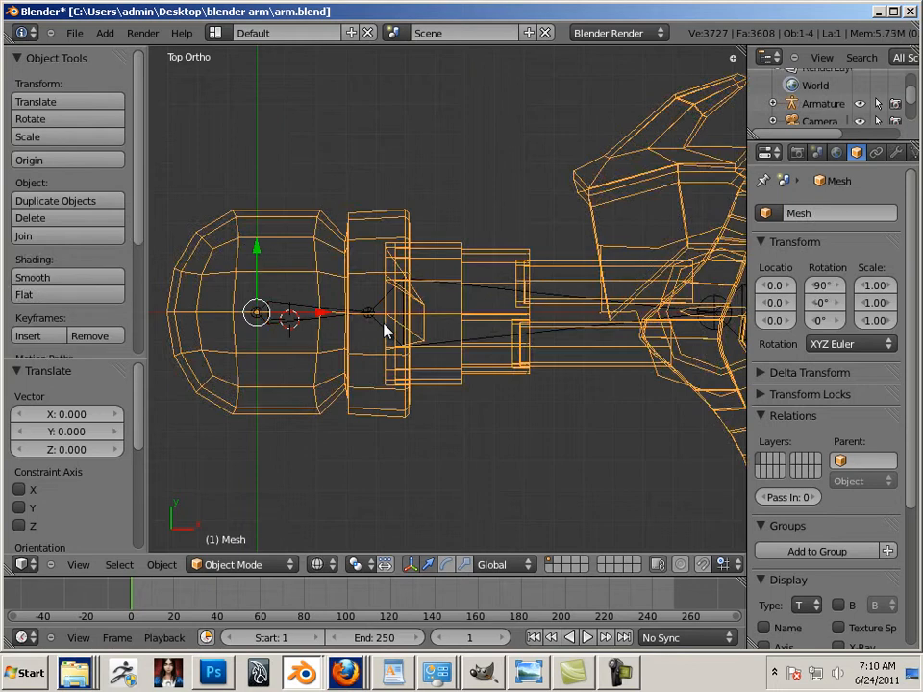
{"action": "right_click", "coordinate": [383, 324]}
{"action": "middle_click_drag", "start_coordinate": [453, 364], "coordinate": [536, 362], "text": "shift"}
{"action": "key", "text": "Tab"}
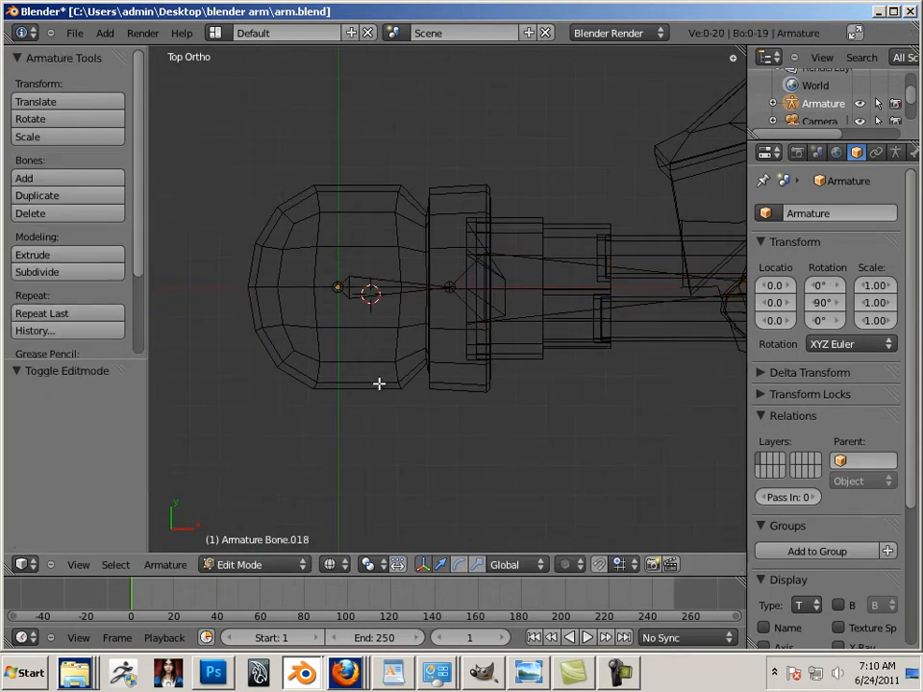
Select the short root bone inside the shoulder and rename it Arm in the bone properties
{"action": "right_click", "coordinate": [355, 299]}
{"action": "middle_click_drag", "start_coordinate": [420, 378], "coordinate": [369, 419], "text": "shift"}
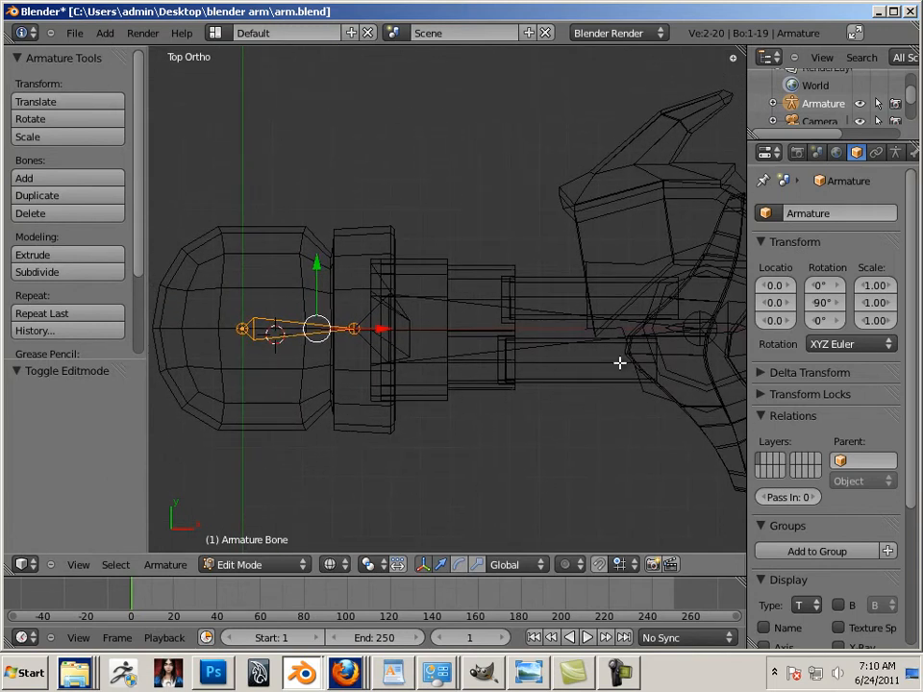
{"action": "left_click", "coordinate": [893, 154]}
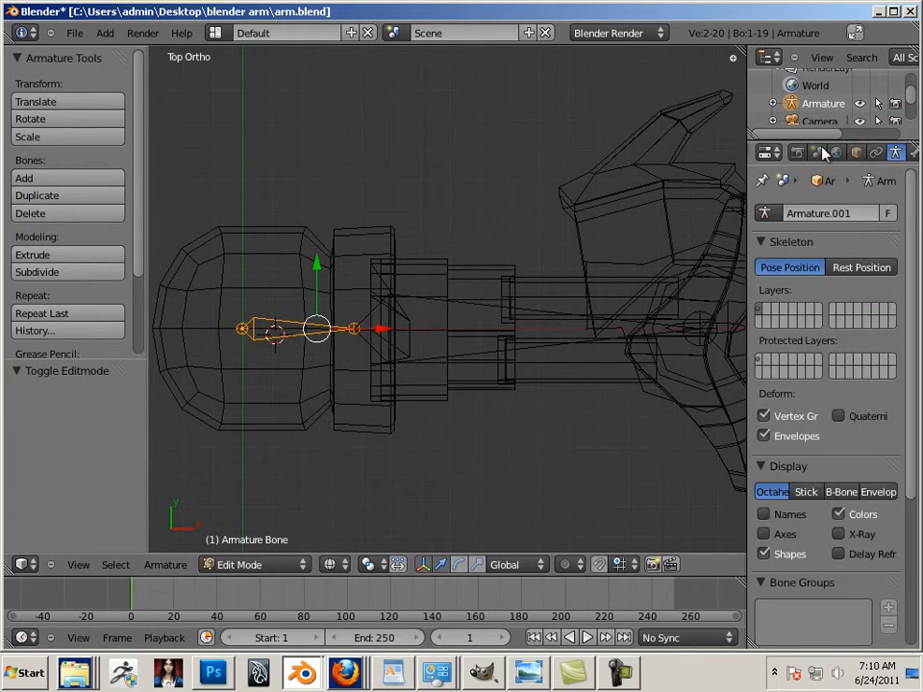
{"action": "left_click_drag", "start_coordinate": [745, 165], "coordinate": [609, 159]}
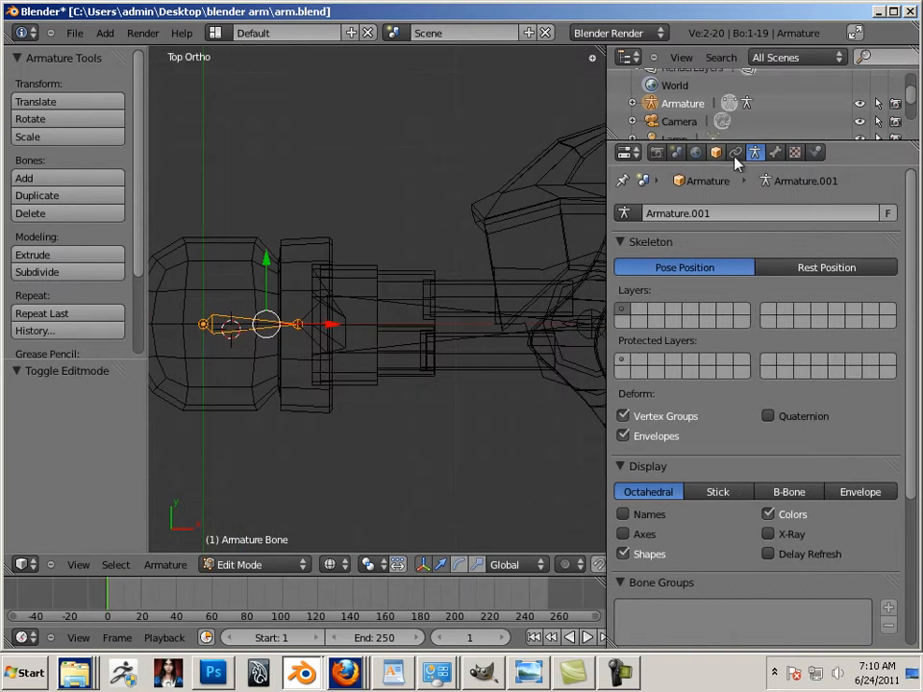
{"action": "left_click", "coordinate": [774, 153]}
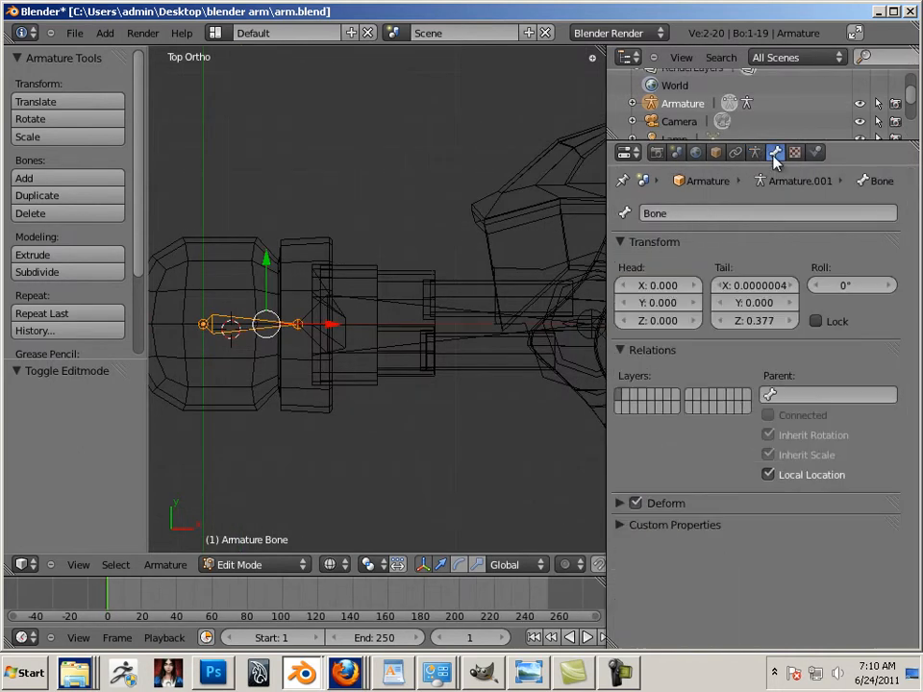
{"action": "left_click", "coordinate": [729, 214]}
{"action": "type", "text": "Arm"}
{"action": "key", "text": "Return"}
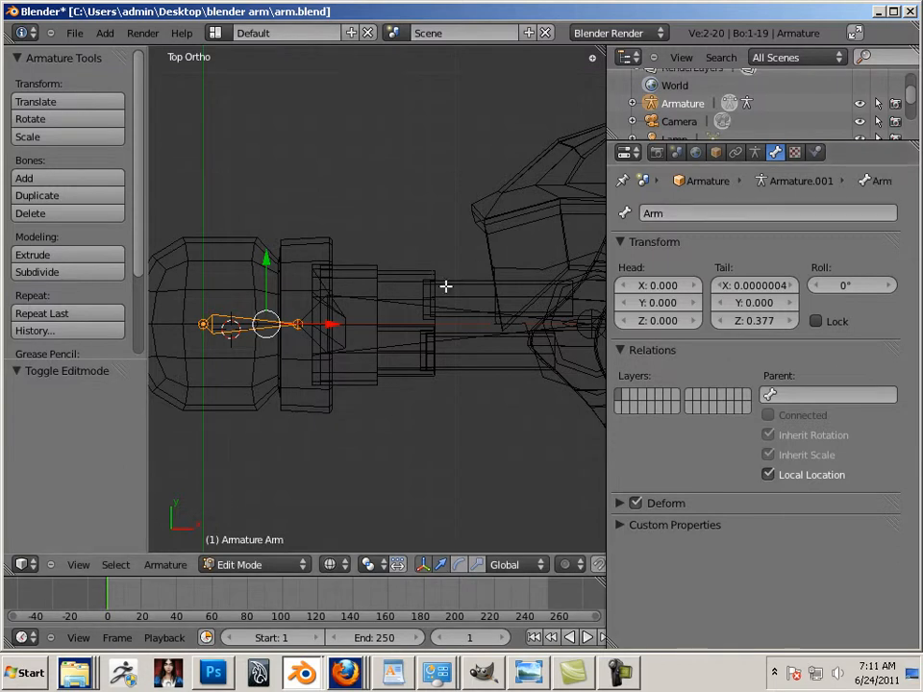
Rename the bone between the shoulder and the elbow as Bicep
{"action": "right_click", "coordinate": [397, 303]}
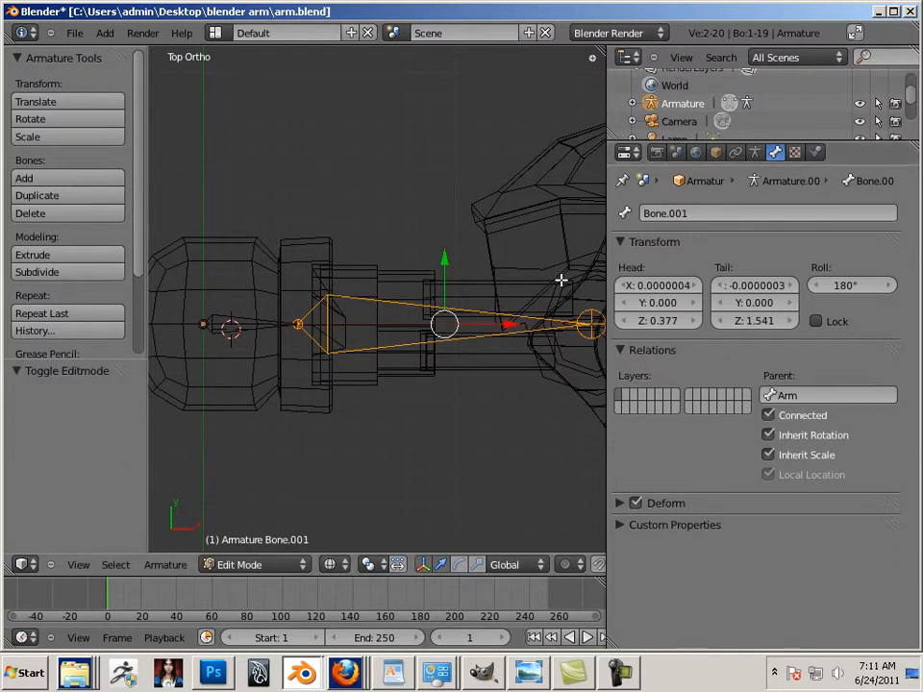
{"action": "left_click", "coordinate": [677, 214]}
{"action": "type", "text": "Bicep"}
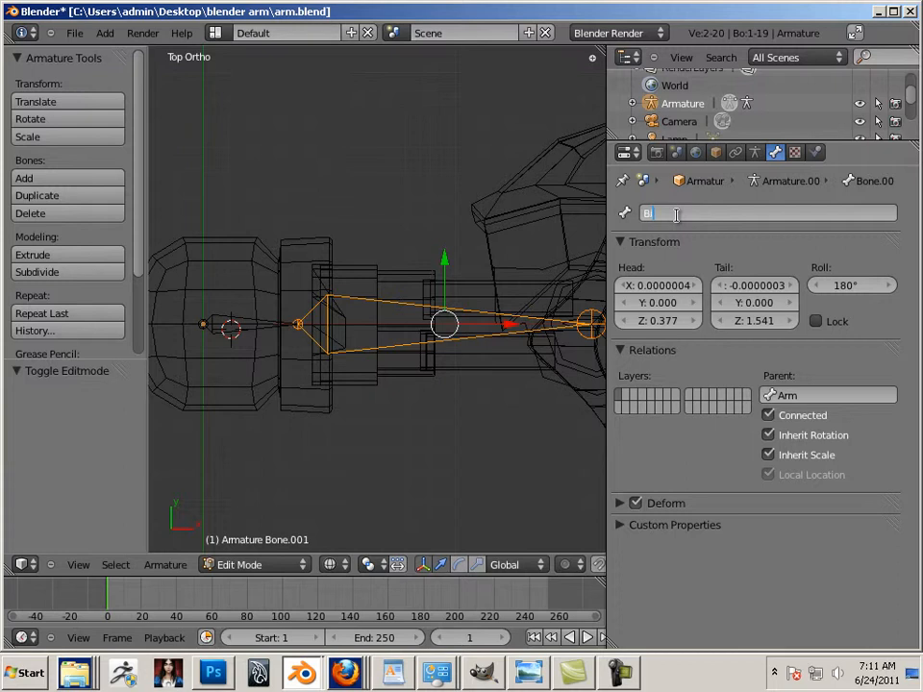
{"action": "key", "text": "Return"}
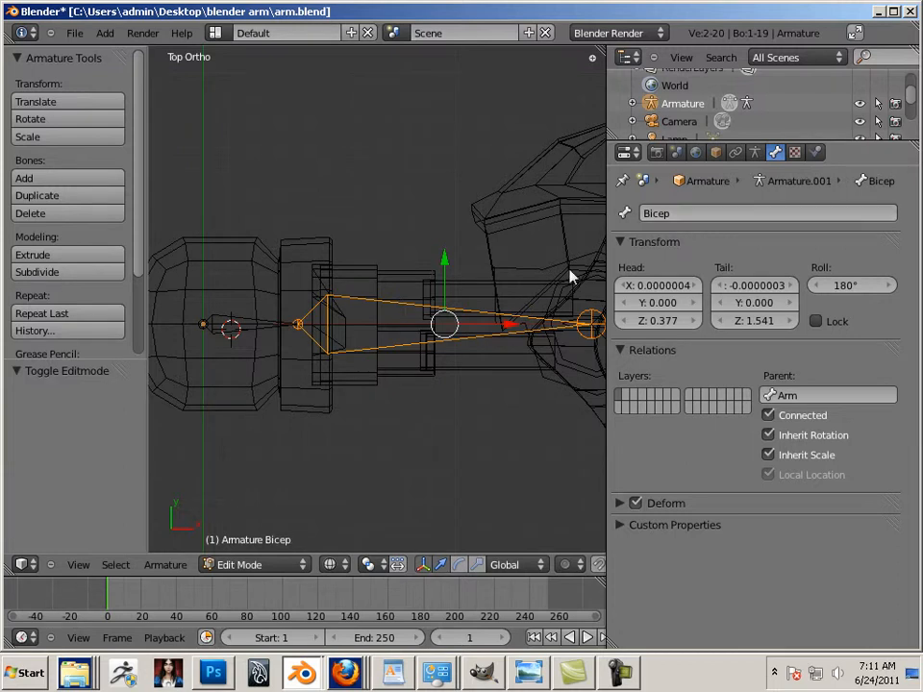
Rename the bone between the elbow and the wrist as forearm
{"action": "middle_click_drag", "start_coordinate": [455, 280], "coordinate": [193, 281], "text": "shift"}
{"action": "right_click", "coordinate": [467, 323]}
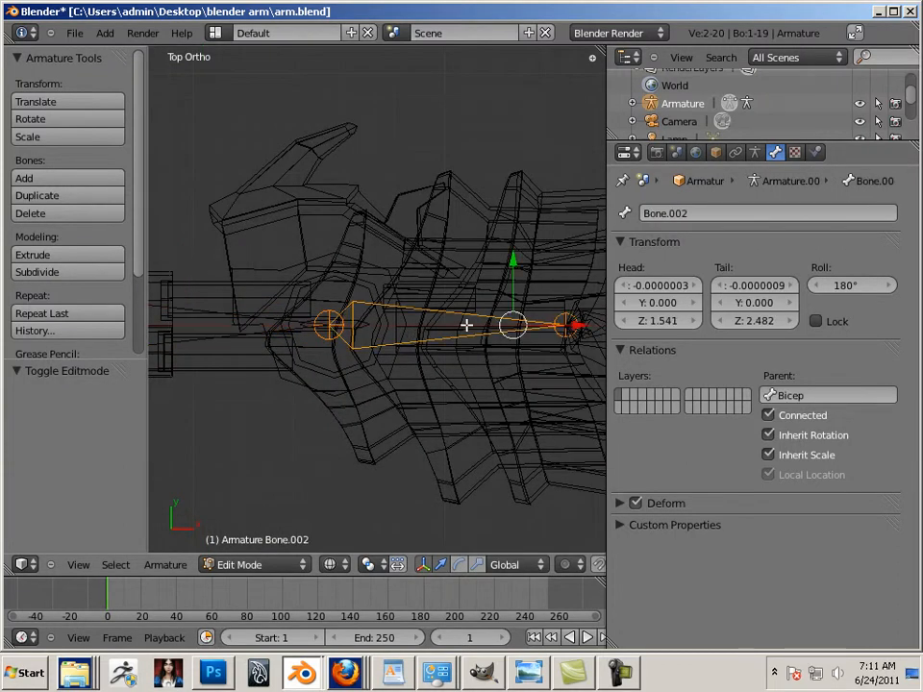
{"action": "left_click", "coordinate": [694, 215]}
{"action": "key", "text": "BackSpace"}
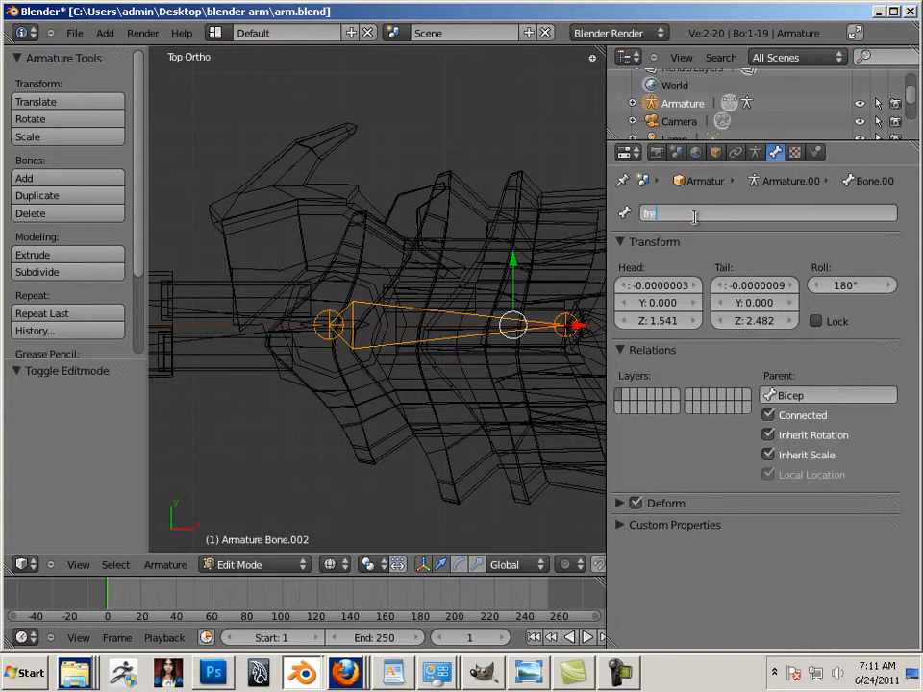
{"action": "key", "text": "Return"}
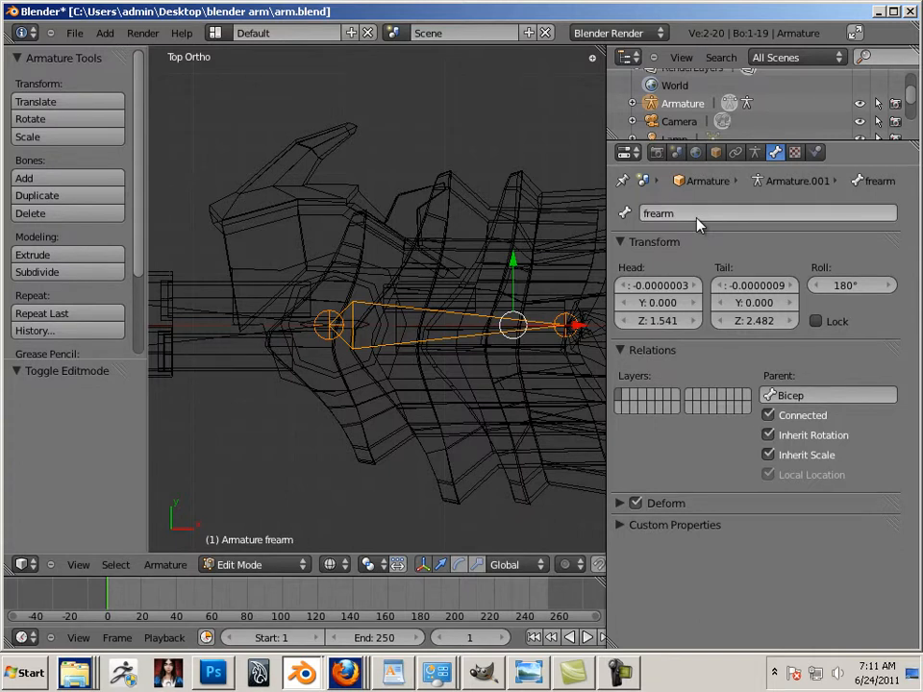
{"action": "left_click", "coordinate": [672, 213]}
{"action": "key", "text": "BackSpace"}
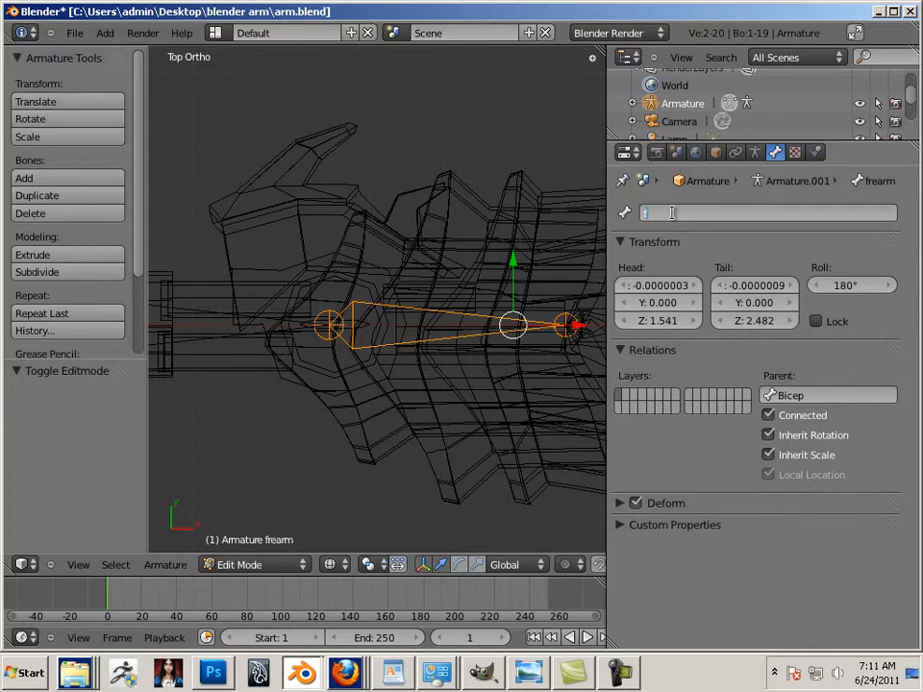
{"action": "type", "text": "forearm"}
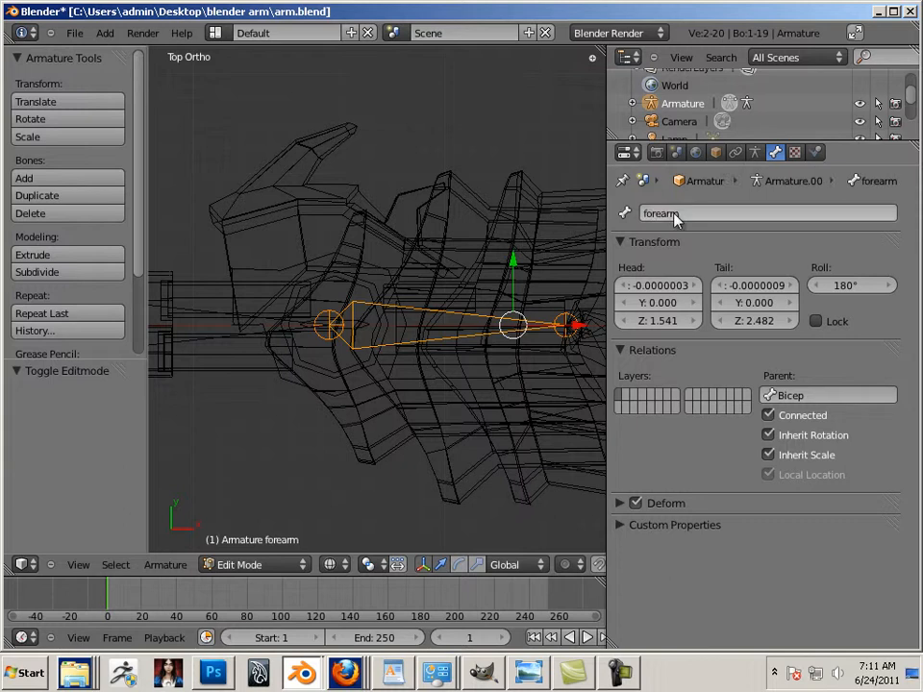
{"action": "key", "text": "Return"}
Rename the bone from the wrist to the index finger's base knuckle as index1
{"action": "middle_click_drag", "start_coordinate": [413, 319], "coordinate": [259, 303], "text": "shift"}
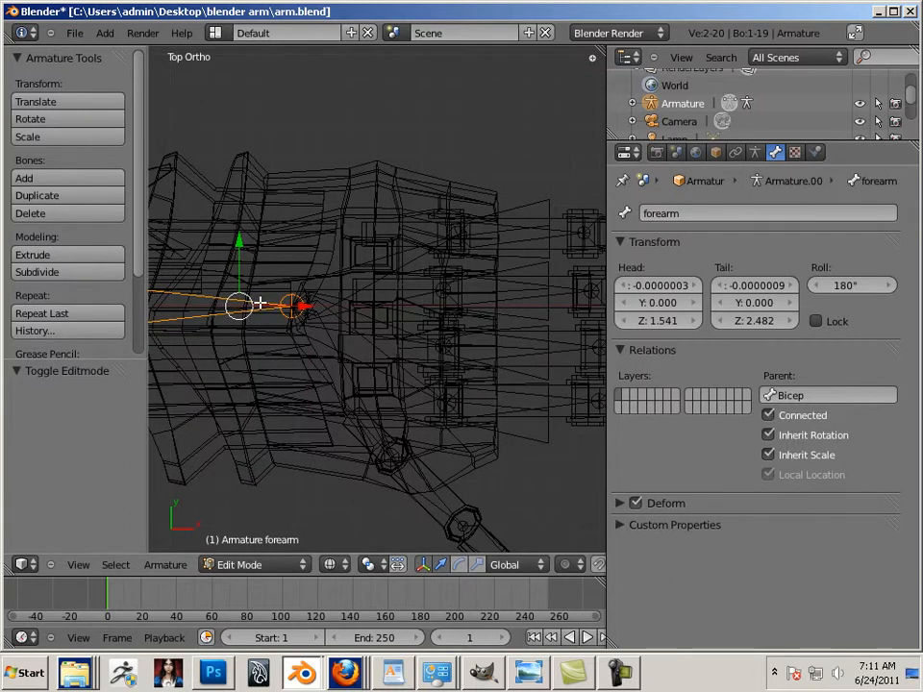
{"action": "right_click", "coordinate": [335, 295]}
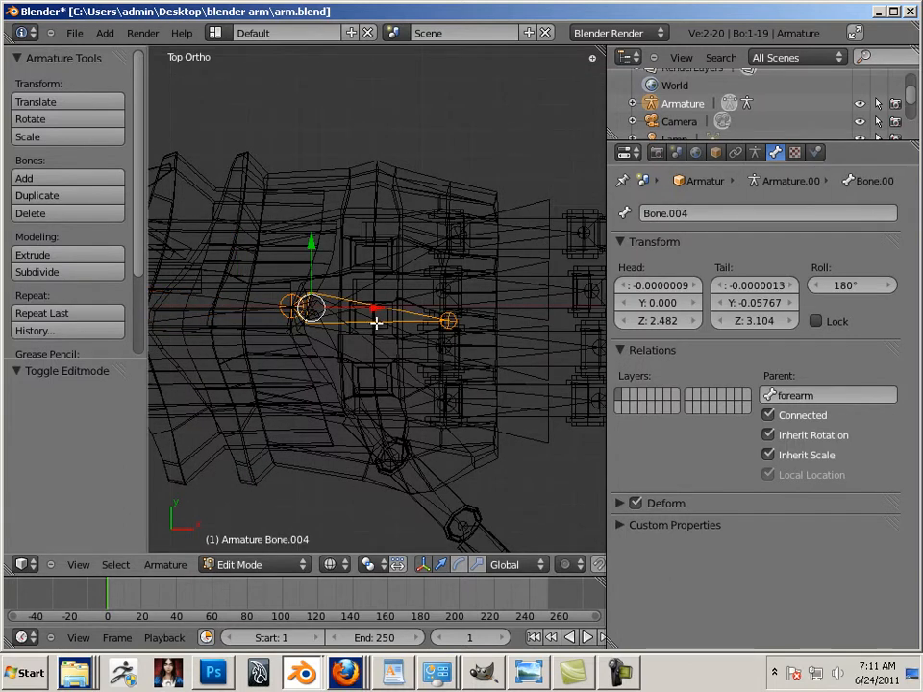
{"action": "middle_click_drag", "start_coordinate": [376, 323], "coordinate": [389, 285], "text": "shift"}
{"action": "scroll", "coordinate": [404, 293], "scroll_direction": "up", "scroll_amount": 3}
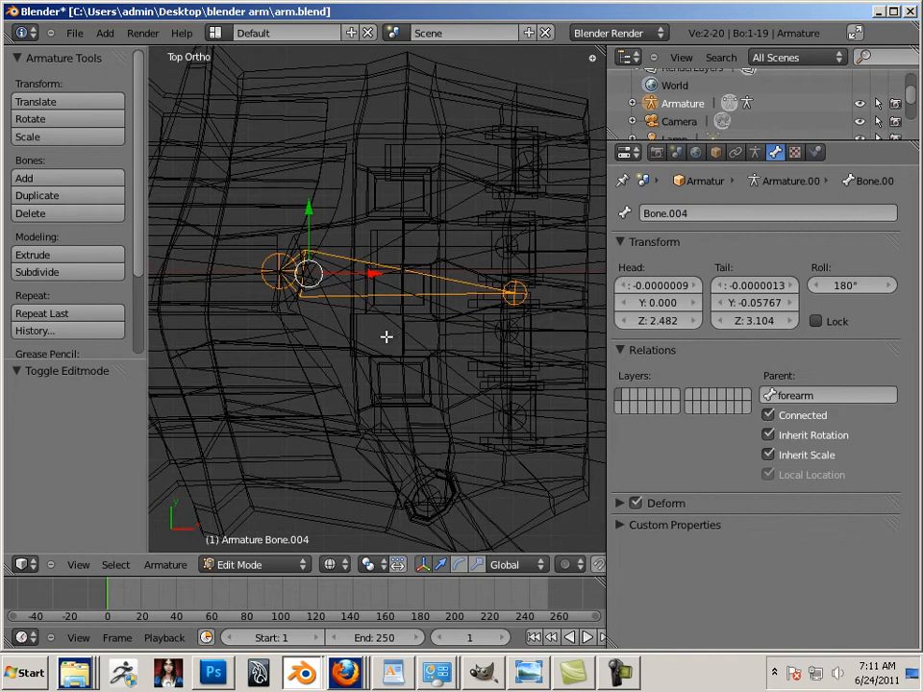
{"action": "right_click", "coordinate": [368, 344]}
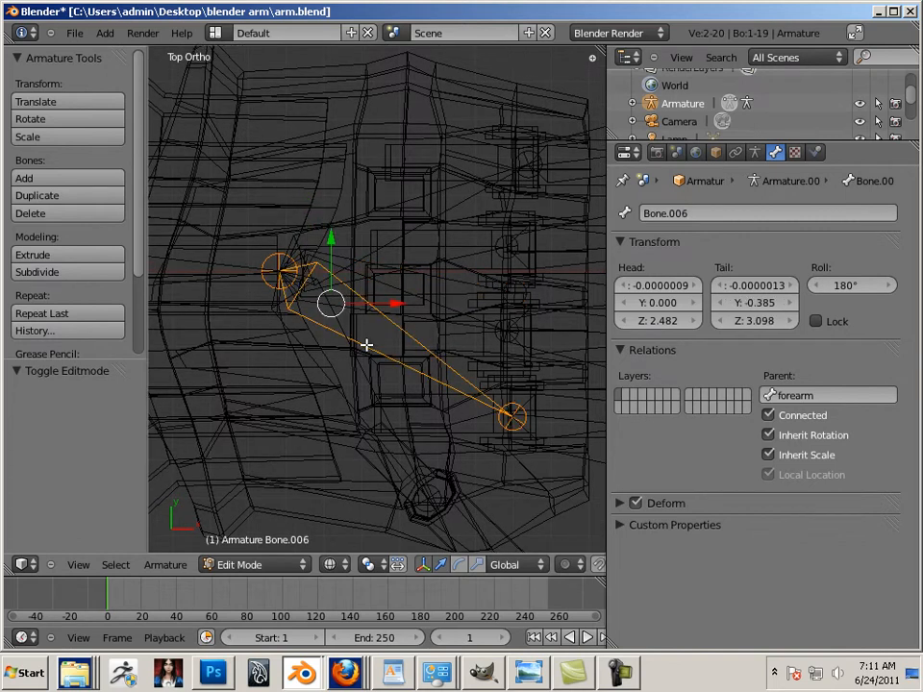
{"action": "middle_click_drag", "start_coordinate": [274, 306], "coordinate": [244, 296], "text": "shift"}
{"action": "left_click", "coordinate": [694, 213]}
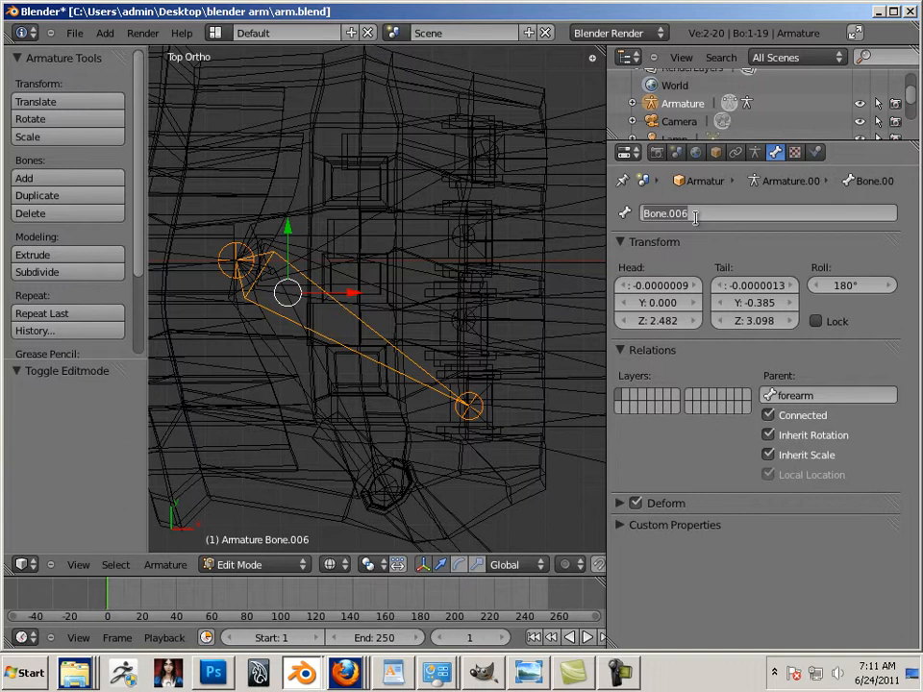
{"action": "key", "text": "BackSpace"}
{"action": "type", "text": "index"}
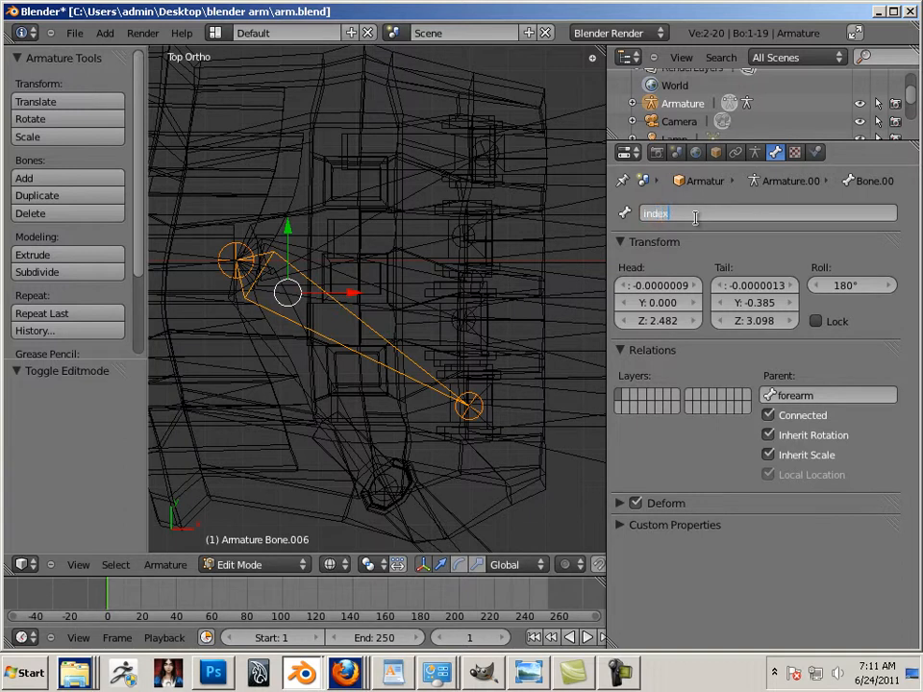
{"action": "type", "text": "1"}
{"action": "key", "text": "Return"}
Rename the index finger's middle bone, between its base knuckle and outer joint, as index2
{"action": "middle_click_drag", "start_coordinate": [400, 339], "coordinate": [164, 305], "text": "shift"}
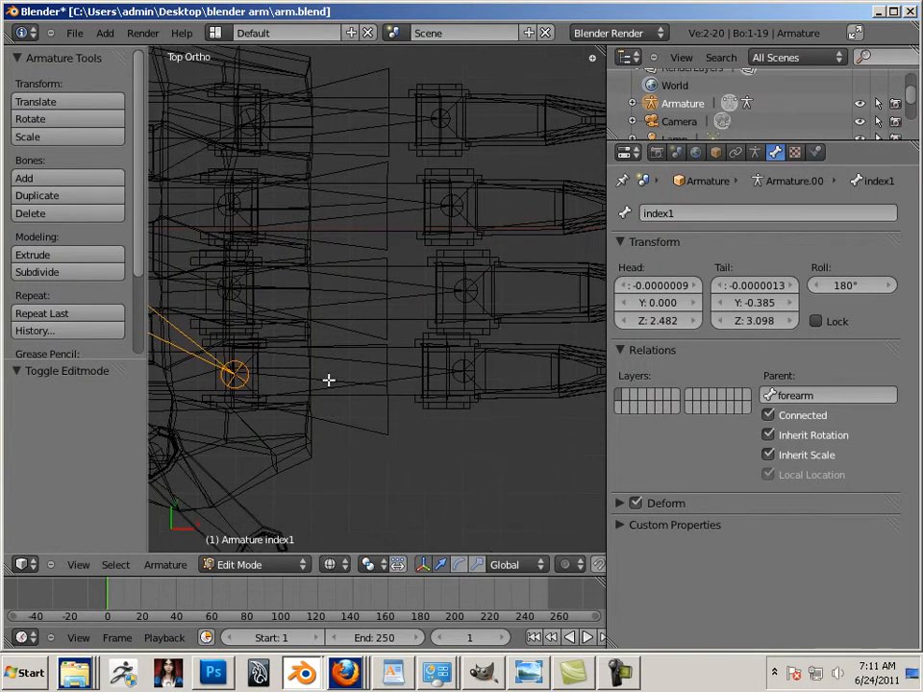
{"action": "right_click", "coordinate": [329, 381]}
{"action": "left_click", "coordinate": [685, 213]}
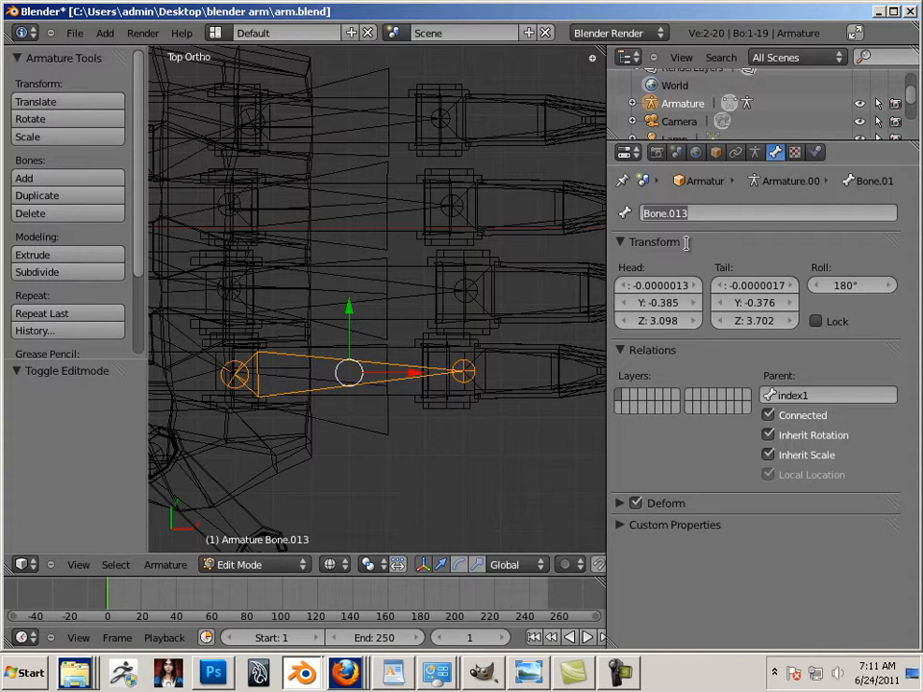
{"action": "key", "text": "BackSpace"}
{"action": "type", "text": "index2"}
{"action": "key", "text": "Return"}
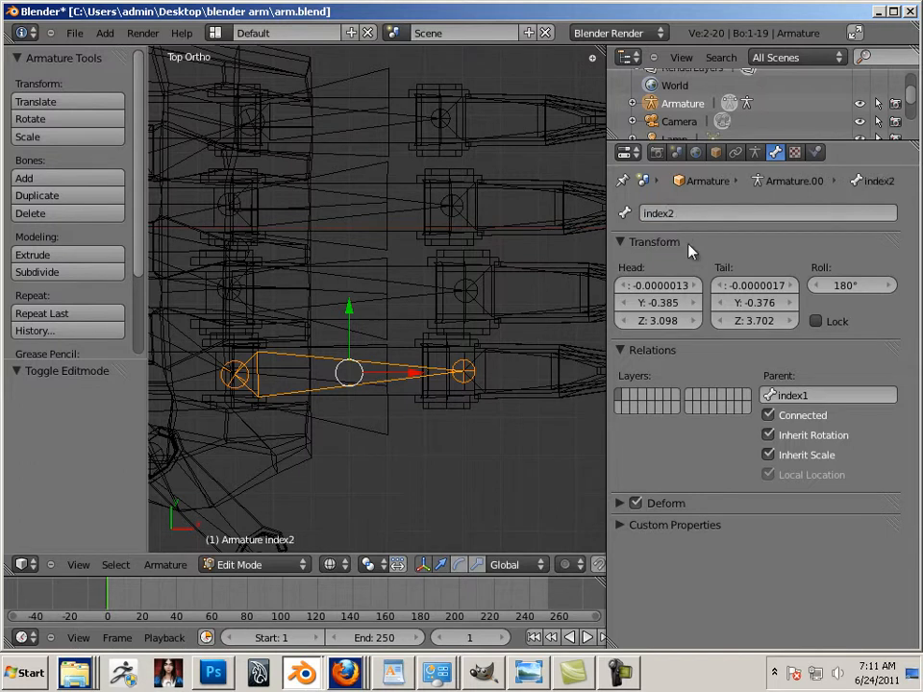
Rename the index fingertip bone as index3
{"action": "middle_click_drag", "start_coordinate": [546, 375], "coordinate": [473, 348], "text": "shift"}
{"action": "right_click", "coordinate": [474, 348]}
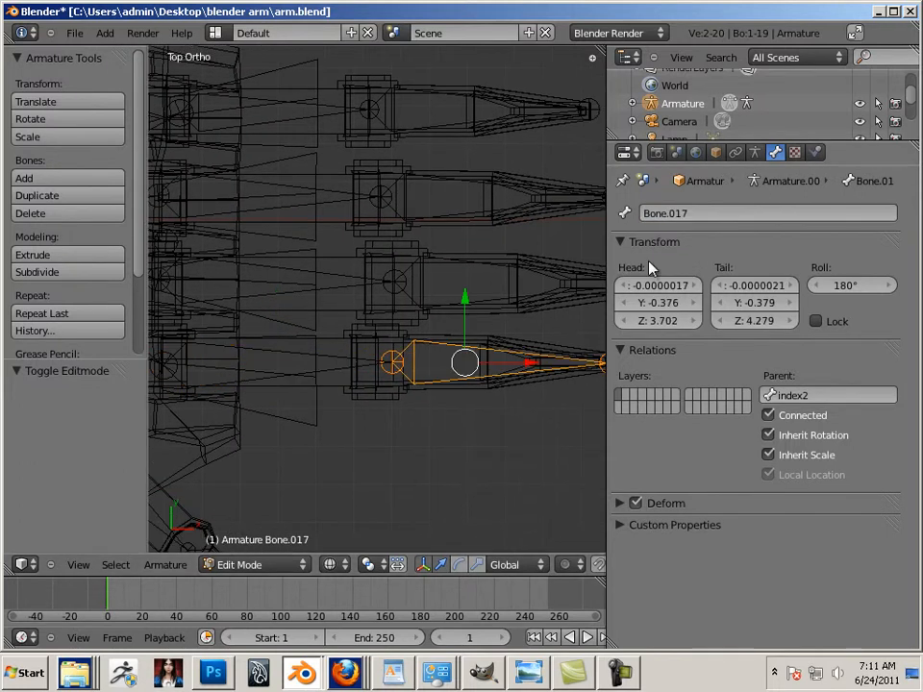
{"action": "left_click", "coordinate": [688, 215]}
{"action": "key", "text": "BackSpace"}
{"action": "type", "text": "index3"}
{"action": "key", "text": "Return"}
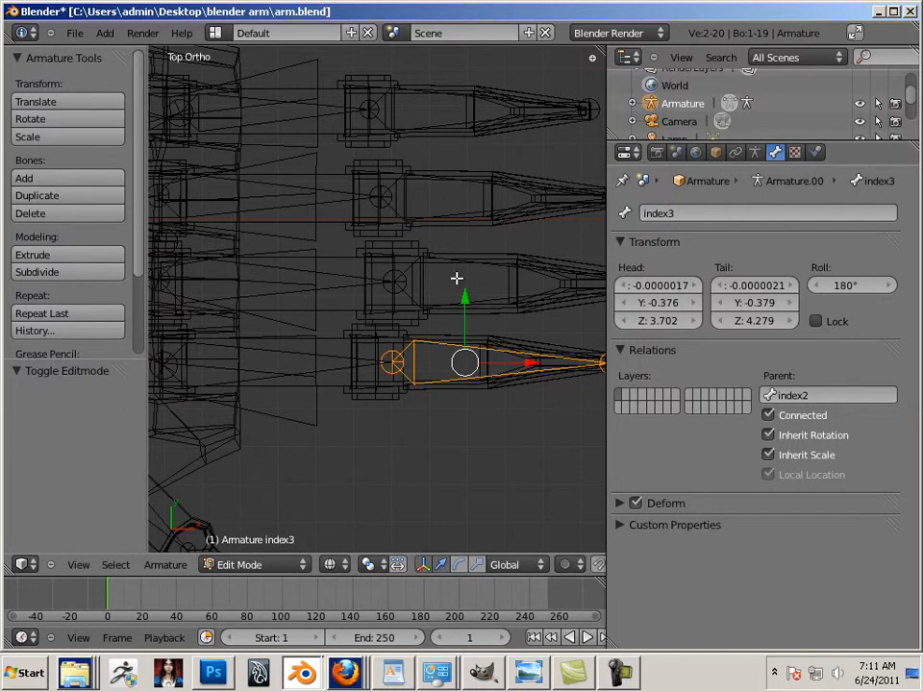
Rename the bone from the wrist to the middle finger's base knuckle as mid1
{"action": "scroll", "coordinate": [330, 284], "scroll_direction": "up", "scroll_amount": 2, "text": "ctrl"}
{"action": "right_click", "coordinate": [341, 287]}
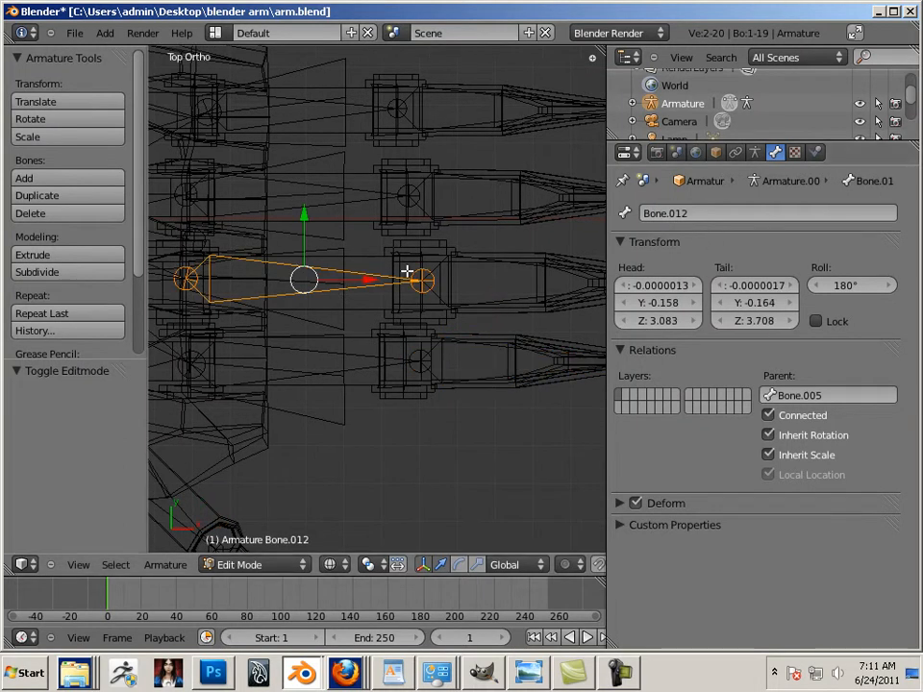
{"action": "middle_click_drag", "start_coordinate": [373, 270], "coordinate": [712, 283], "text": "shift"}
{"action": "right_click", "coordinate": [472, 283]}
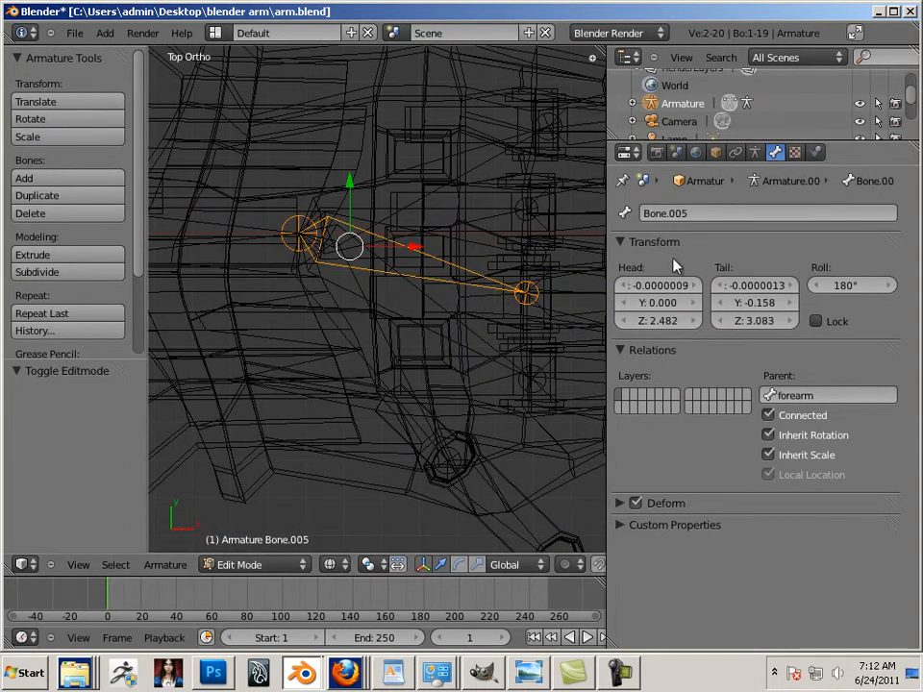
{"action": "left_click", "coordinate": [686, 207]}
{"action": "type", "text": "mid1"}
{"action": "key", "text": "Return"}
Rename the middle finger's second bone, between its base knuckle and outer joint, as mid2
{"action": "middle_click_drag", "start_coordinate": [420, 306], "coordinate": [197, 287], "text": "shift"}
{"action": "right_click", "coordinate": [423, 287]}
{"action": "left_click", "coordinate": [680, 212]}
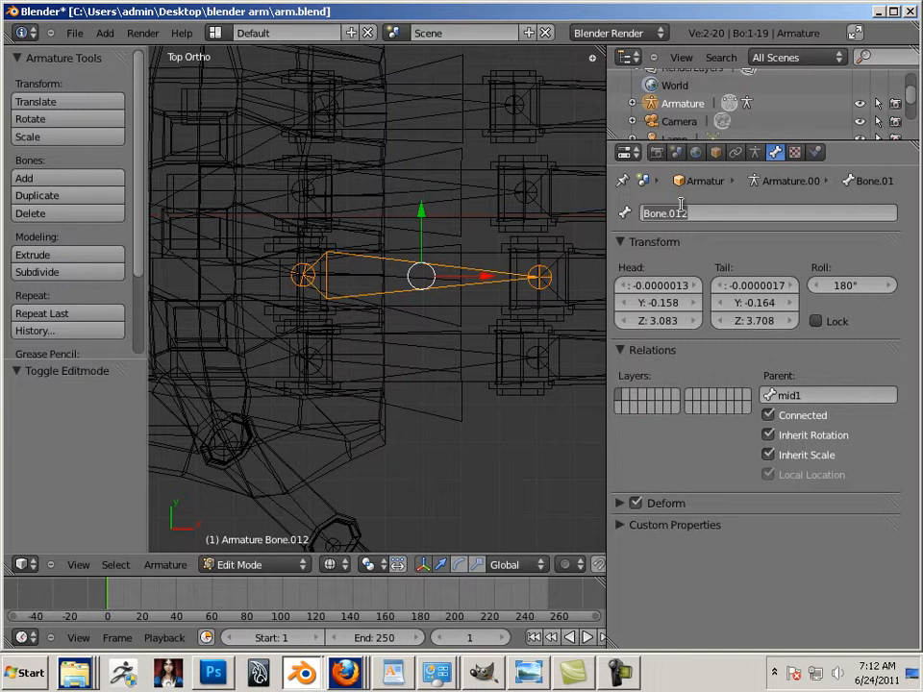
{"action": "type", "text": "mid2"}
{"action": "key", "text": "Return"}
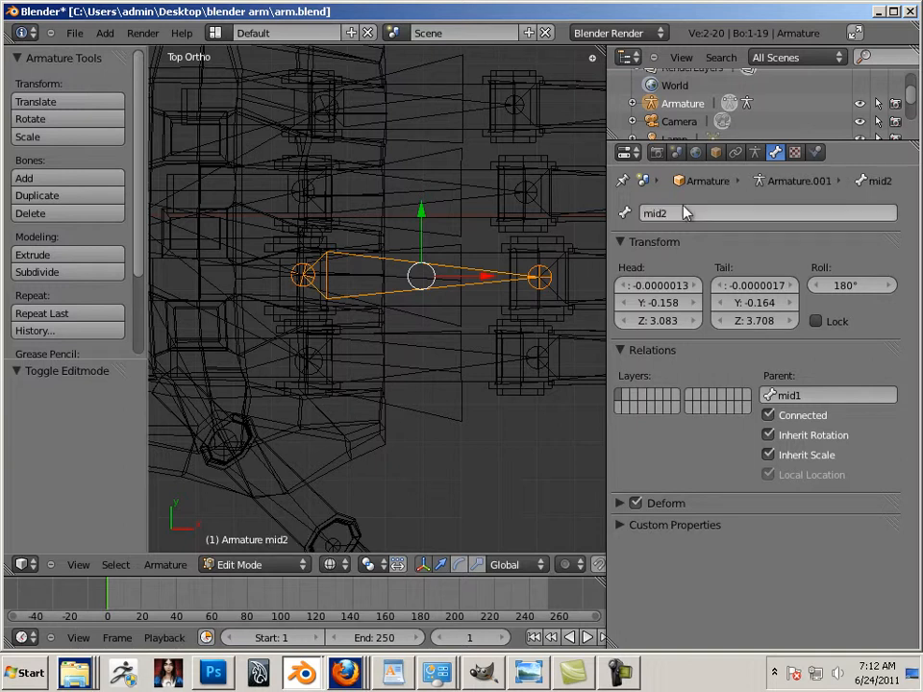
Rename the middle fingertip bone as mid3
{"action": "left_click_drag", "start_coordinate": [487, 339], "coordinate": [380, 335], "text": "shift"}
{"action": "middle_click_drag", "start_coordinate": [487, 339], "coordinate": [361, 333], "text": "shift"}
{"action": "right_click", "coordinate": [466, 290]}
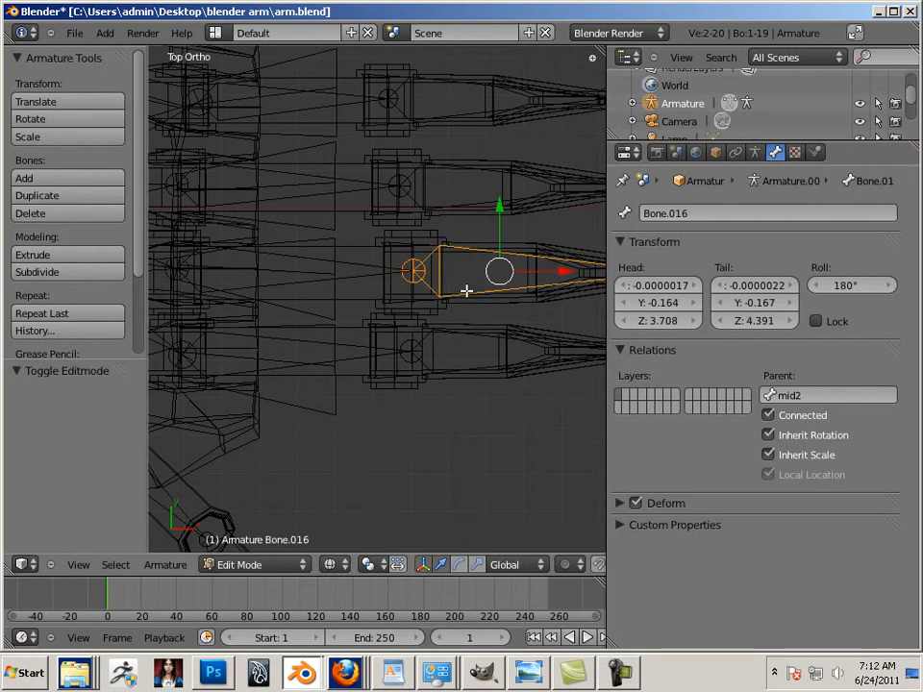
{"action": "left_click", "coordinate": [678, 212]}
{"action": "type", "text": "mid"}
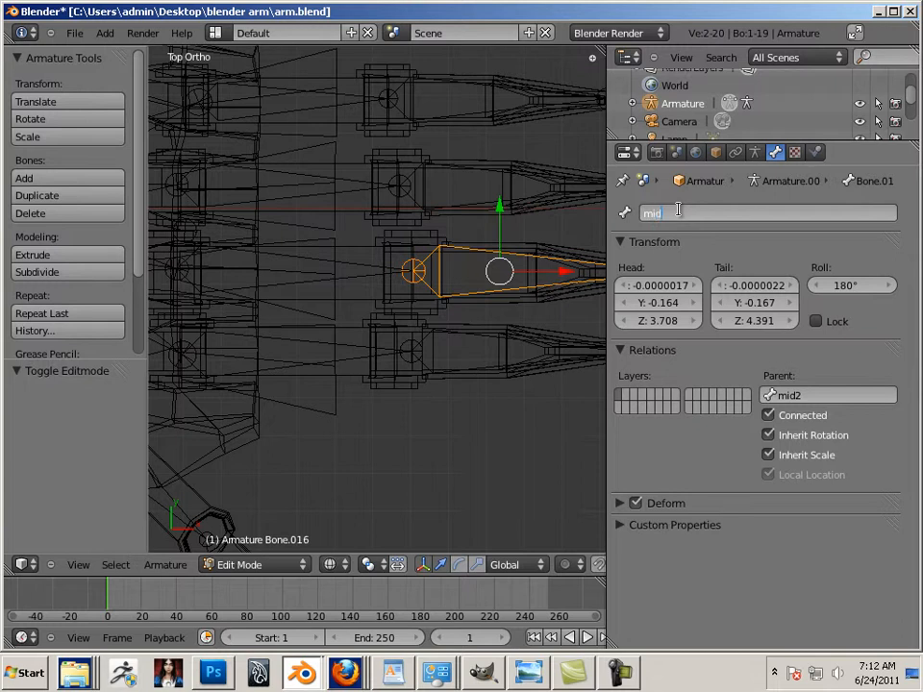
{"action": "type", "text": "3"}
{"action": "key", "text": "Return"}
Add the prefix L_ to the name of the index finger's palm bone, making it L_index1
{"action": "middle_click_drag", "start_coordinate": [391, 278], "coordinate": [477, 333], "text": "shift"}
{"action": "right_click", "coordinate": [436, 334]}
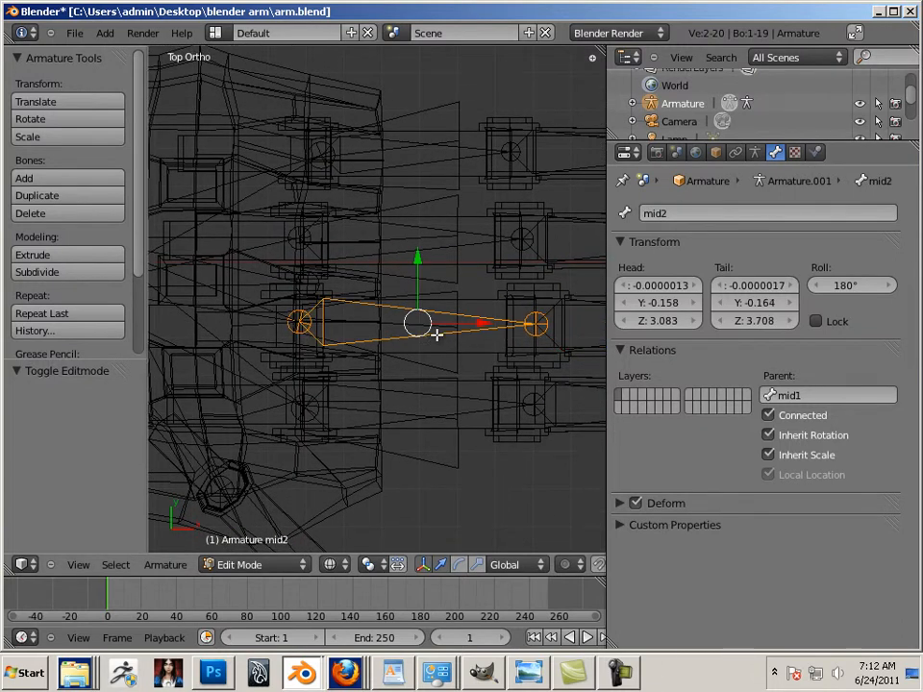
{"action": "right_click", "coordinate": [294, 314]}
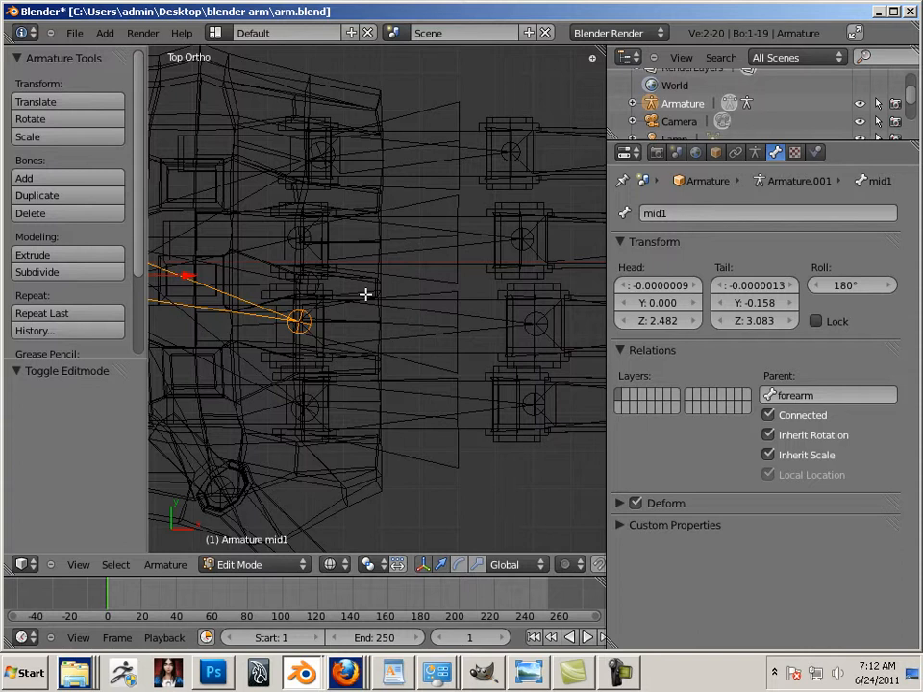
{"action": "middle_click_drag", "start_coordinate": [328, 327], "coordinate": [425, 316], "text": "shift"}
{"action": "right_click", "coordinate": [335, 342]}
{"action": "left_click", "coordinate": [672, 213]}
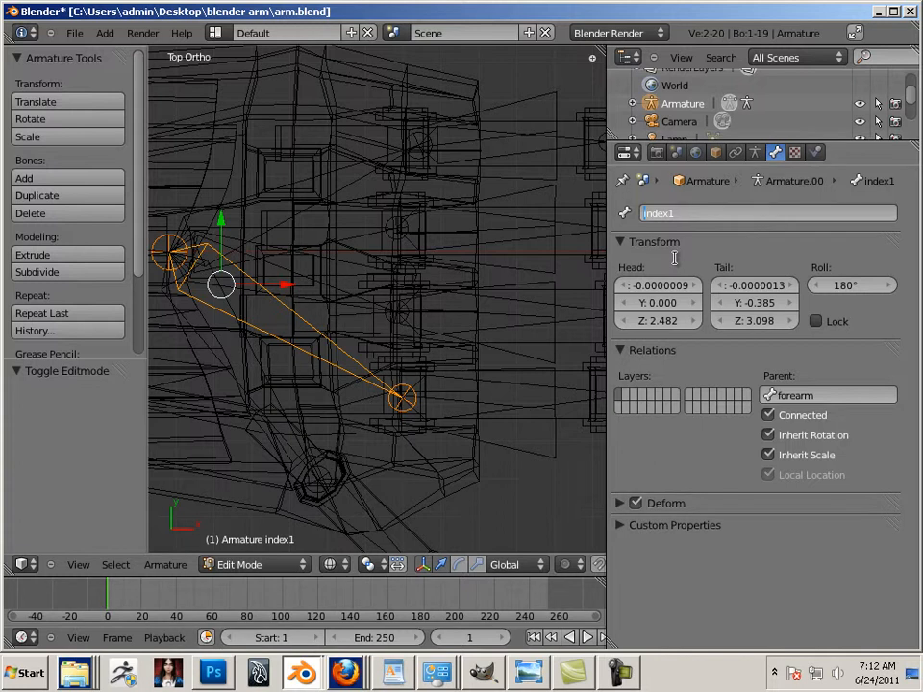
{"action": "type", "text": "L+"}
{"action": "key", "text": "BackSpace"}
{"action": "type", "text": "+"}
{"action": "key", "text": "BackSpace"}
{"action": "type", "text": "_"}
{"action": "key", "text": "Return"}
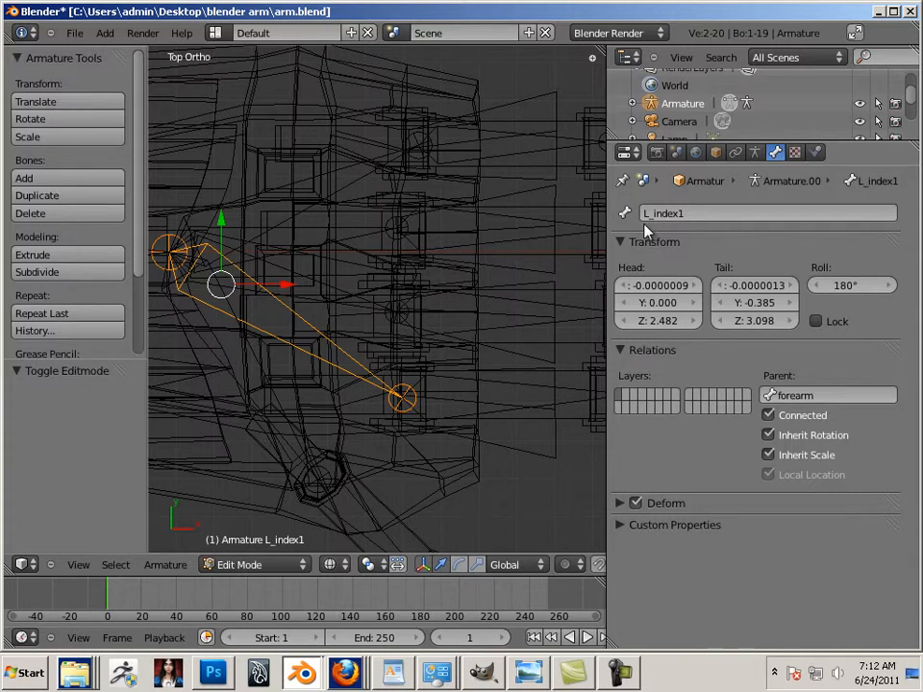
Copy the name of the index finger's palm bone, L_index1, from the bone properties
{"action": "middle_click_drag", "start_coordinate": [515, 342], "coordinate": [414, 268], "text": "shift"}
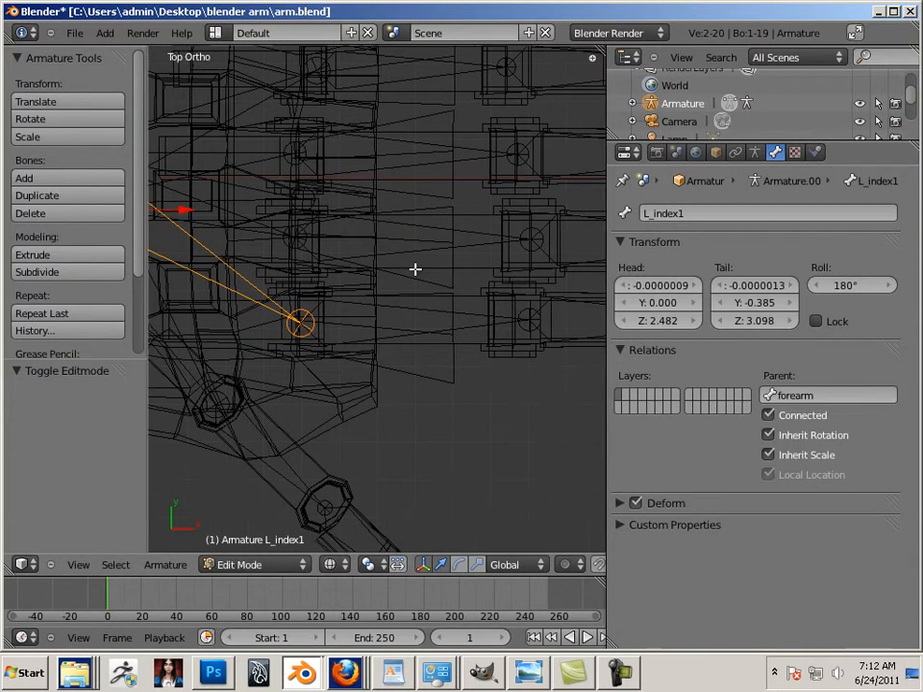
{"action": "right_click", "coordinate": [411, 320]}
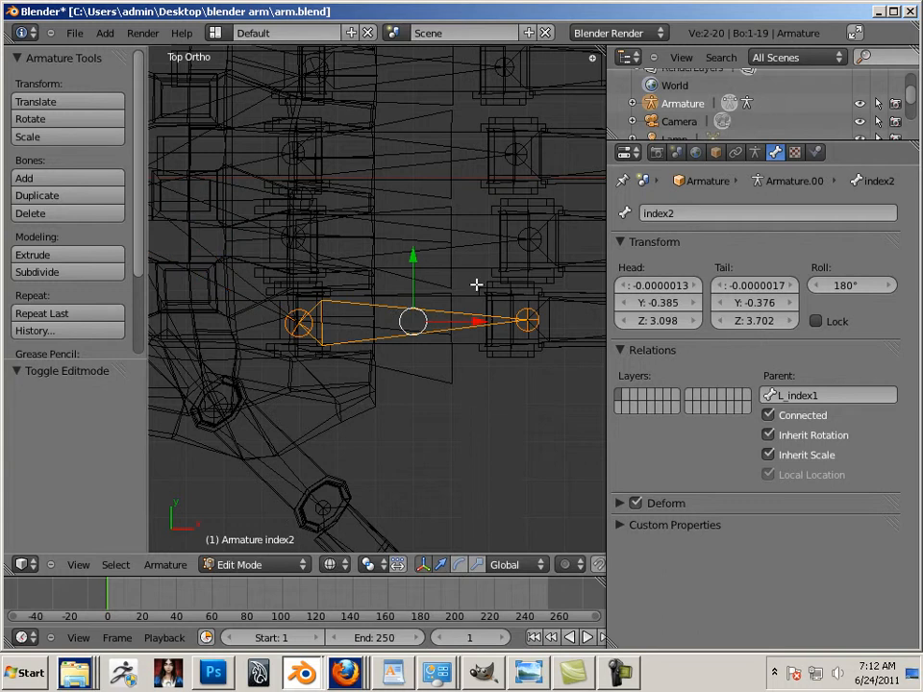
{"action": "right_click", "coordinate": [282, 299]}
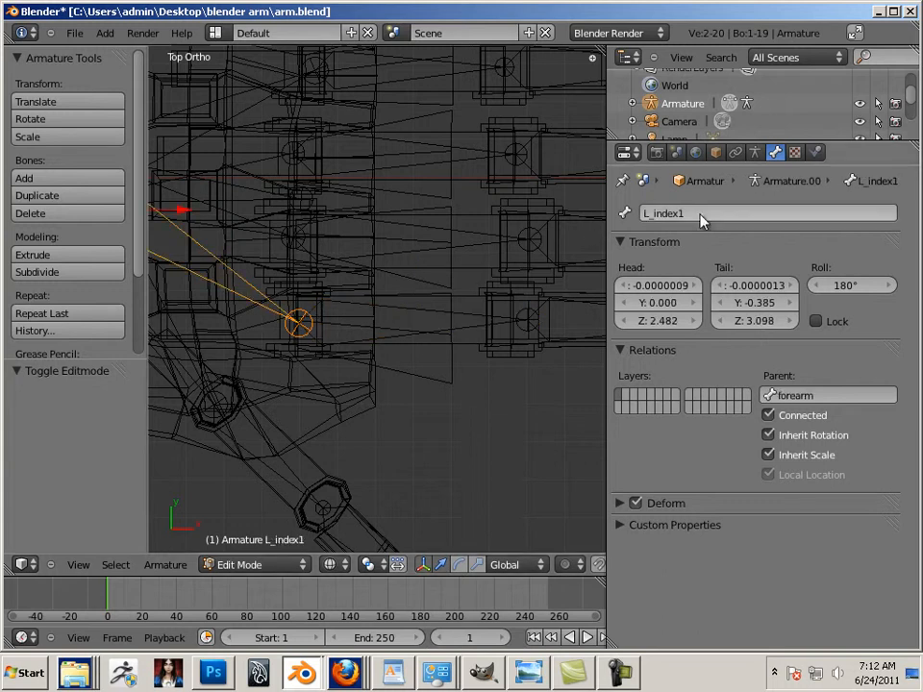
{"action": "left_click", "coordinate": [635, 212]}
{"action": "key", "text": "ctrl+c"}
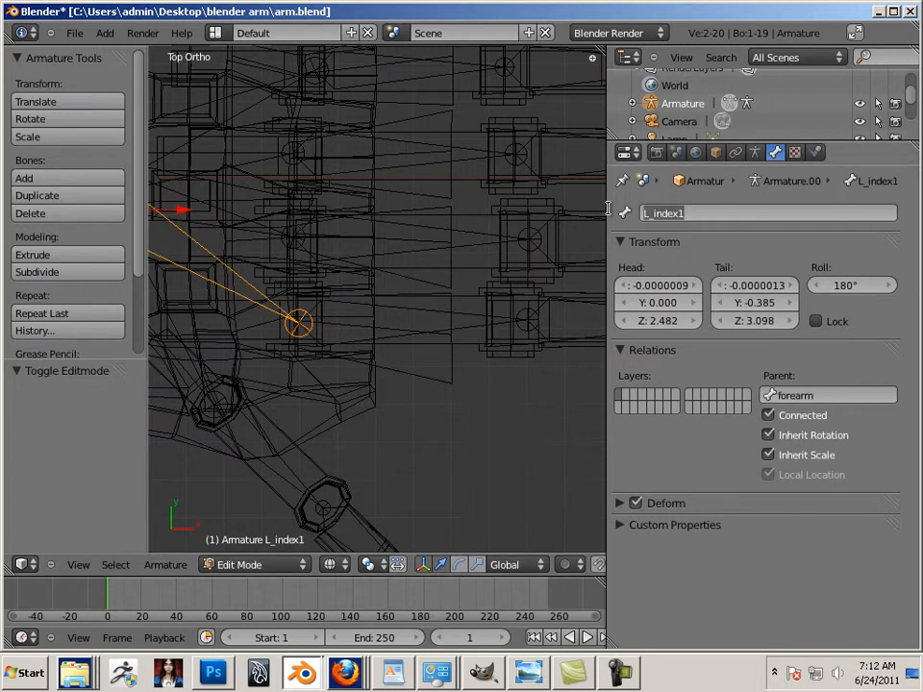
Paste the copied name onto the index finger's second bone and change it to L_index2
{"action": "right_click", "coordinate": [431, 331]}
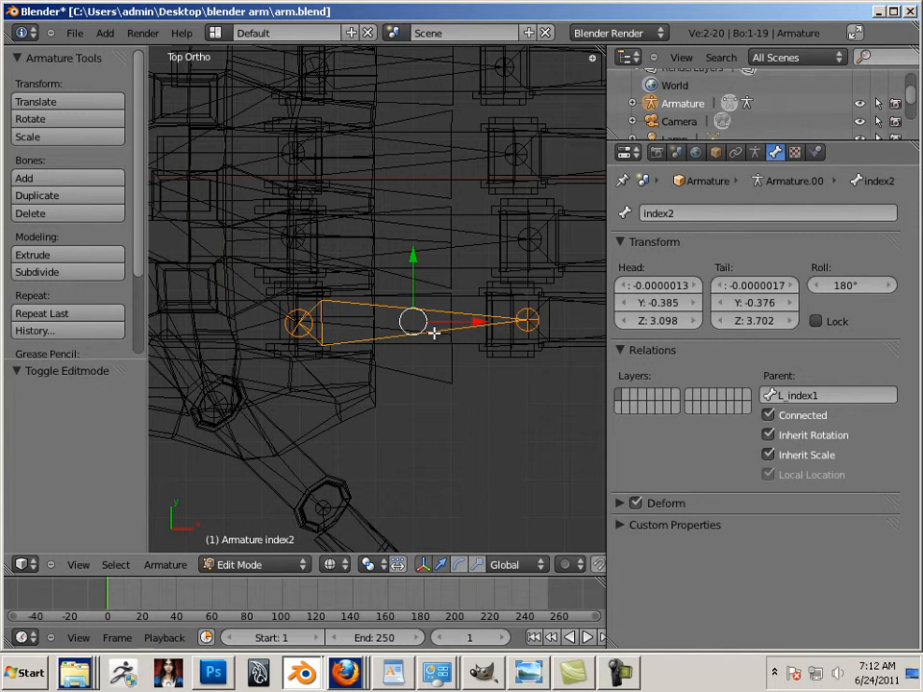
{"action": "left_click", "coordinate": [677, 214]}
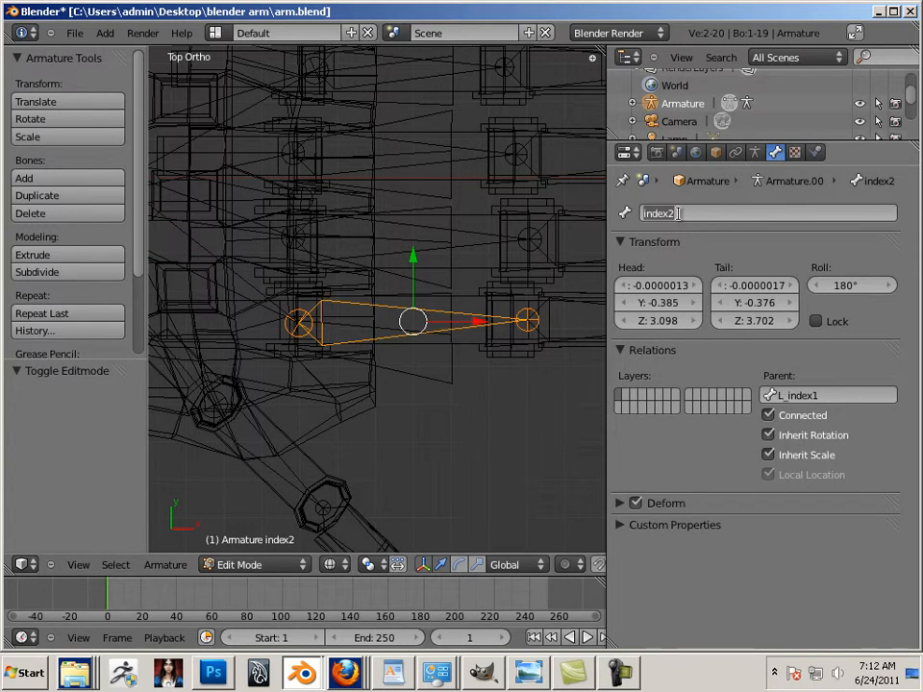
{"action": "key", "text": "ctrl+v"}
{"action": "left_click", "coordinate": [650, 214]}
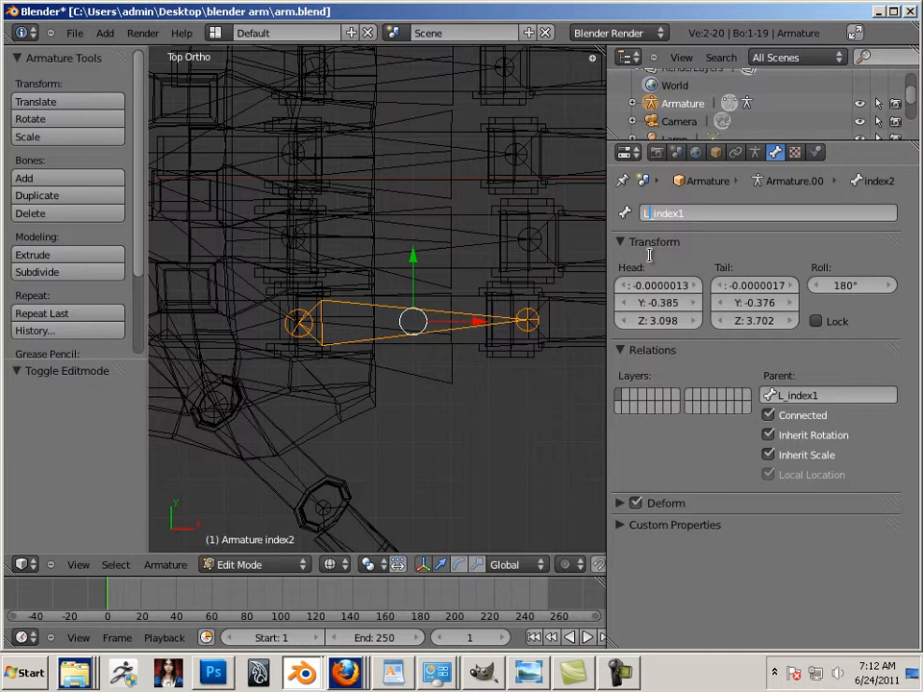
{"action": "key", "text": "Return"}
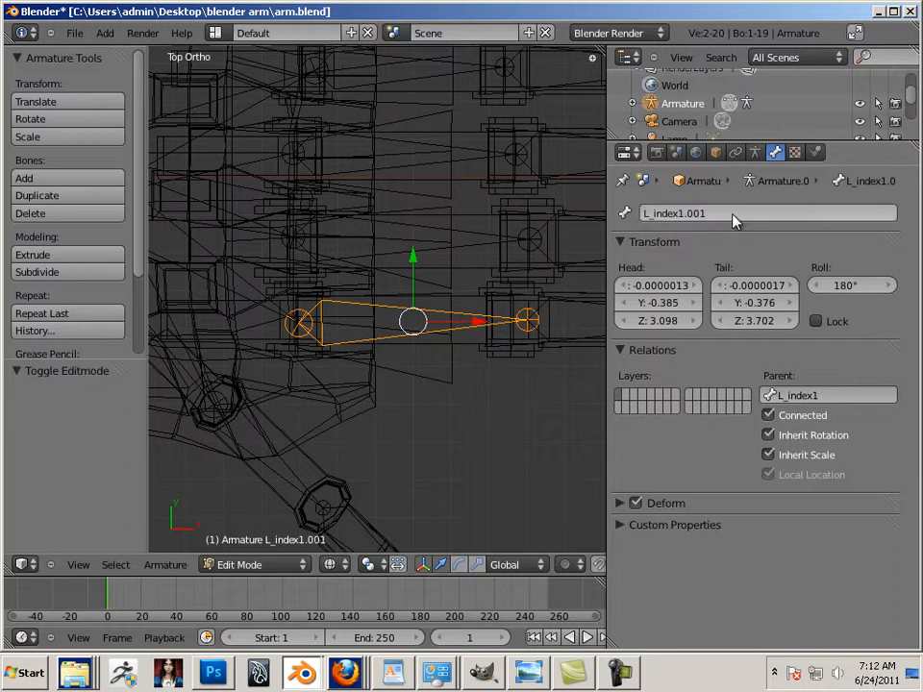
{"action": "left_click", "coordinate": [730, 212]}
{"action": "left_click", "coordinate": [730, 209]}
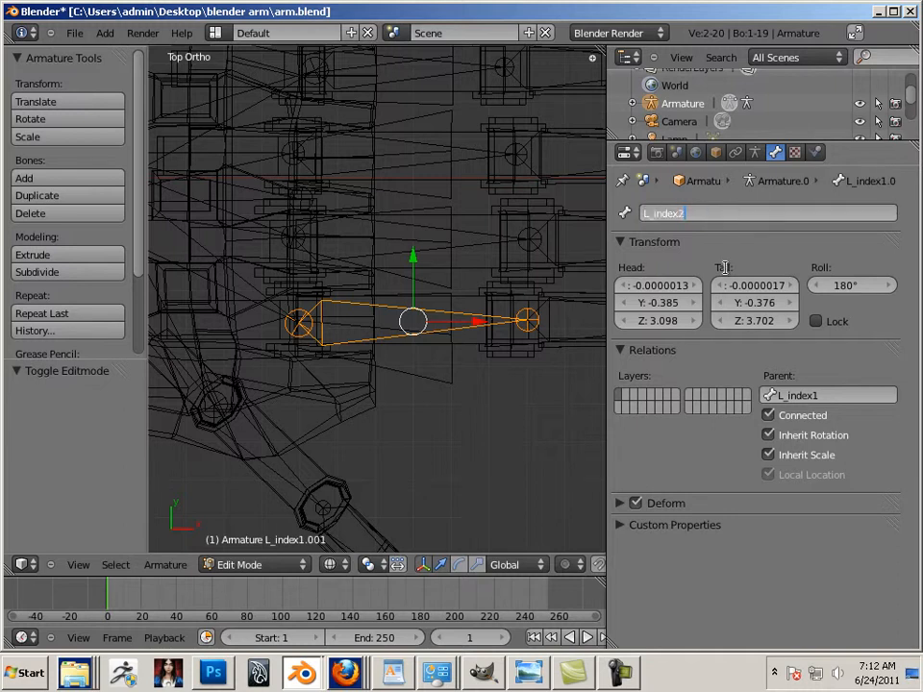
{"action": "key", "text": "Return"}
Rename the index fingertip bone as L_index3
{"action": "middle_click_drag", "start_coordinate": [350, 305], "coordinate": [217, 305], "text": "shift"}
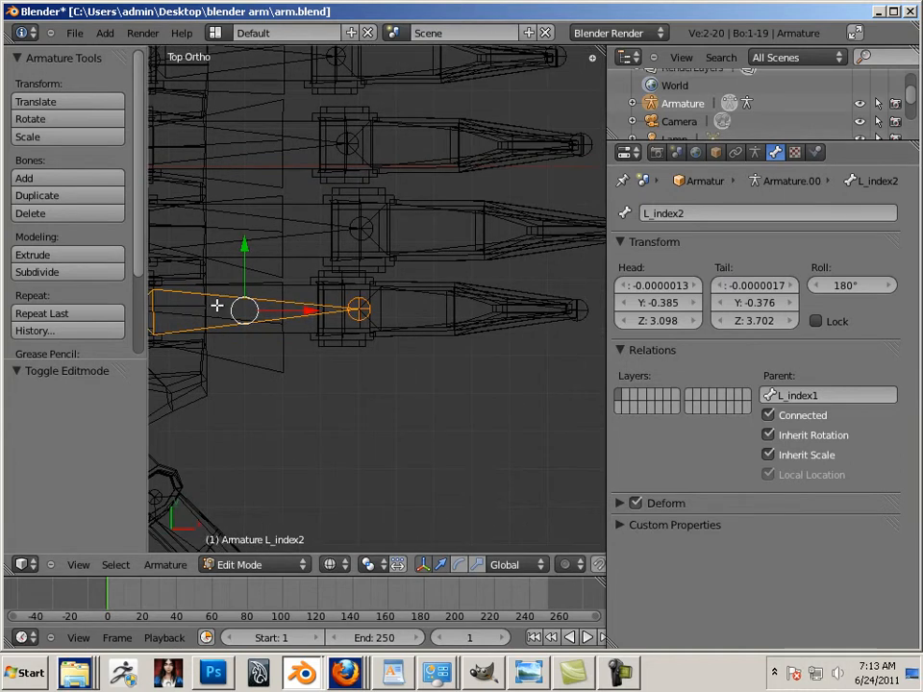
{"action": "right_click", "coordinate": [393, 330]}
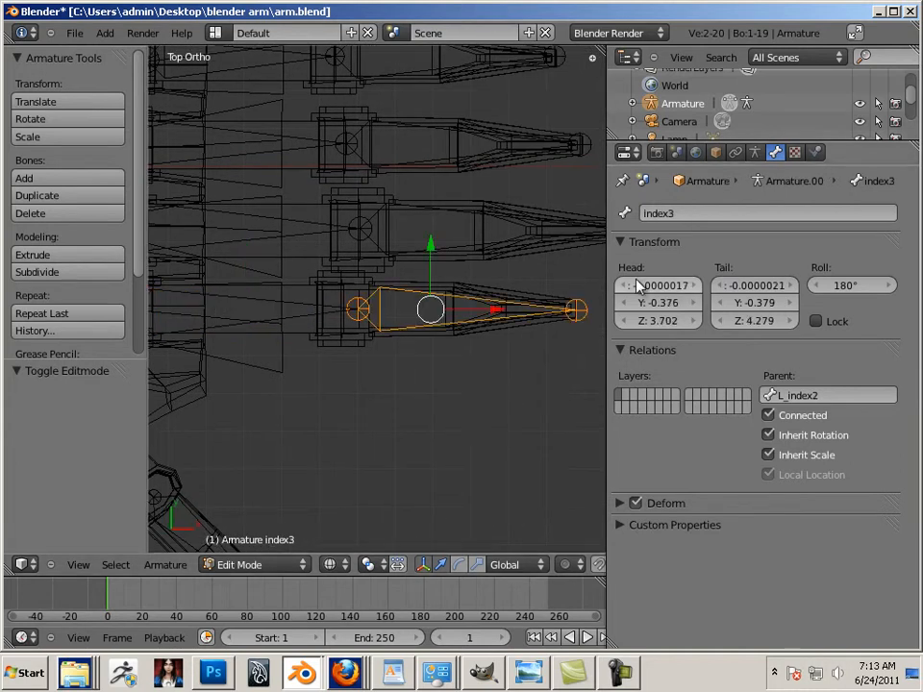
{"action": "left_click", "coordinate": [688, 214]}
{"action": "type", "text": "L_index1"}
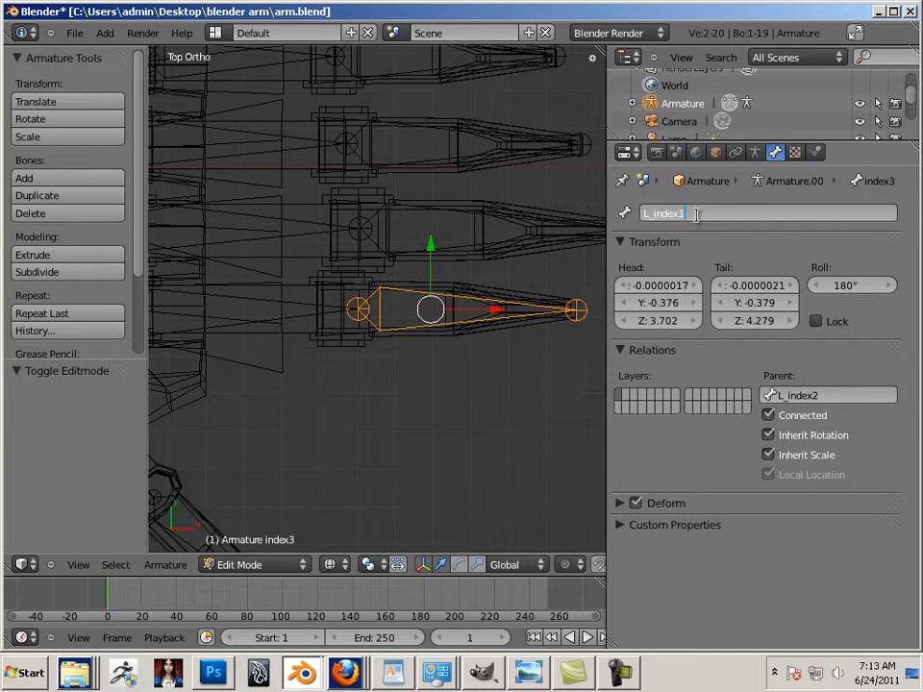
{"action": "key", "text": "Return"}
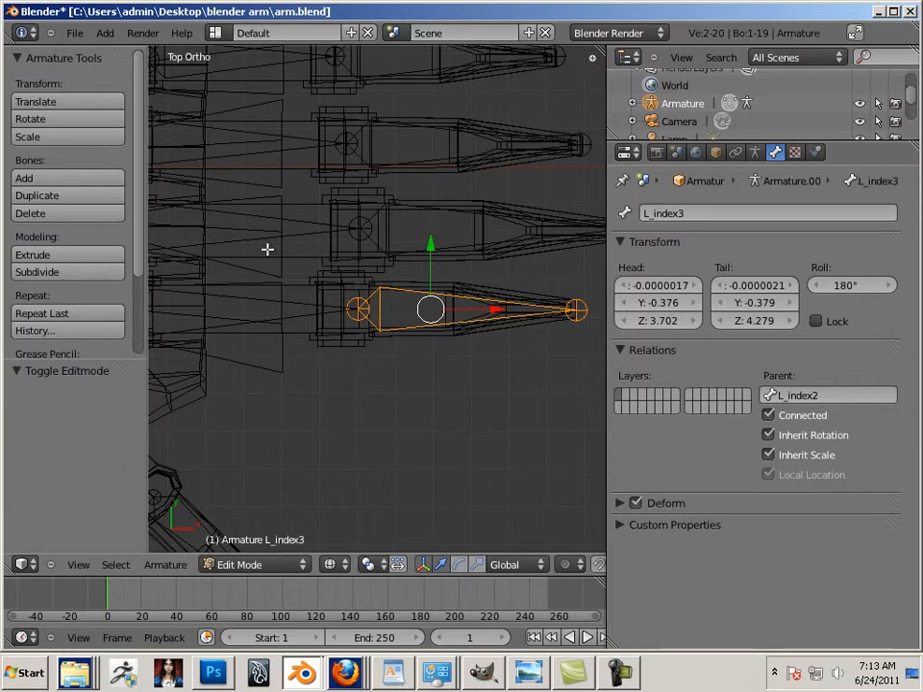
Rename the middle finger's palm bone, which branches off the forearm bone, as L_Mid1
{"action": "middle_click_drag", "start_coordinate": [268, 247], "coordinate": [483, 298], "text": "shift"}
{"action": "right_click", "coordinate": [334, 259]}
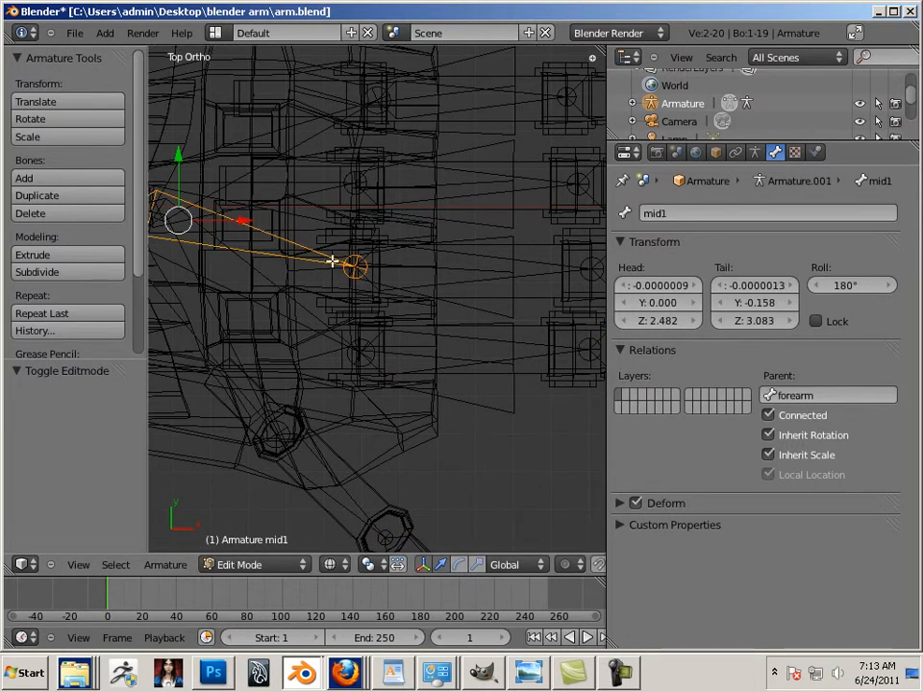
{"action": "left_click", "coordinate": [661, 213]}
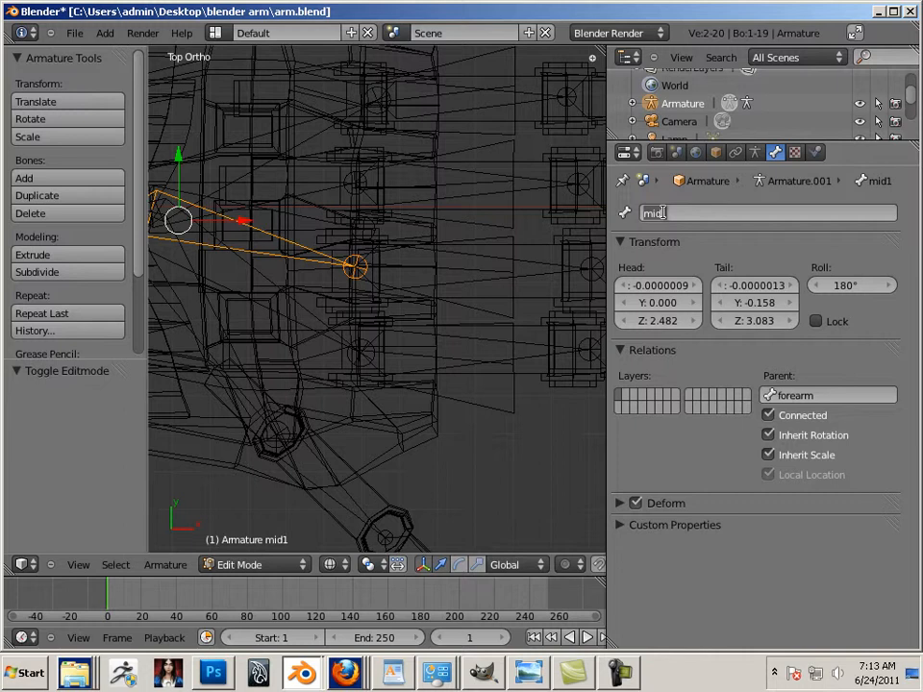
{"action": "type", "text": "L_Mid1"}
{"action": "key", "text": "Return"}
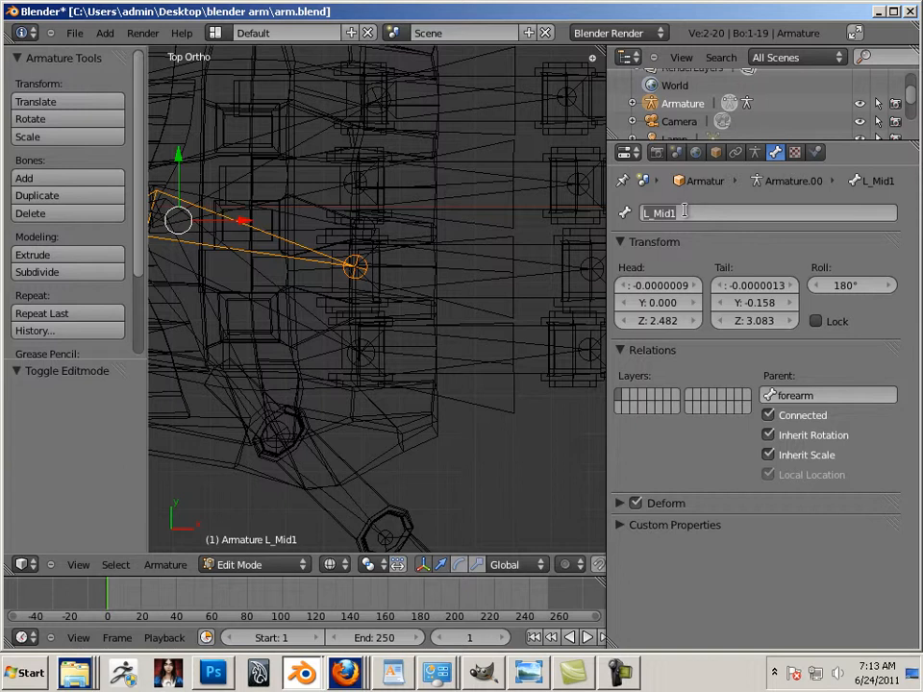
Rename the middle finger's second bone as L_Mid2, reusing the L_Mid1 name with the number changed
{"action": "right_click", "coordinate": [465, 281]}
{"action": "double_click", "coordinate": [678, 212]}
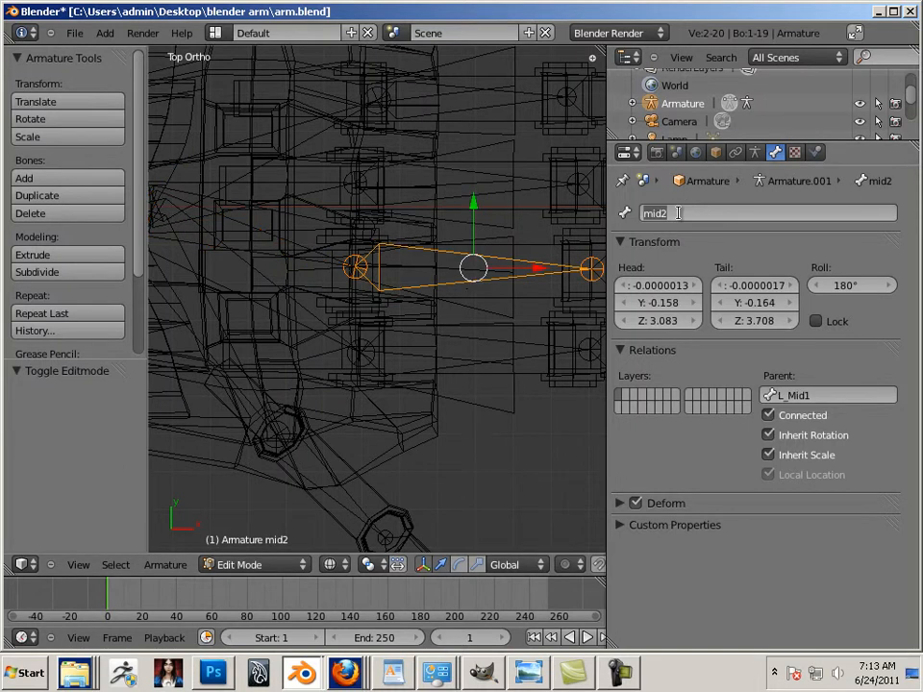
{"action": "type", "text": "L_Mid1"}
{"action": "key", "text": "Return"}
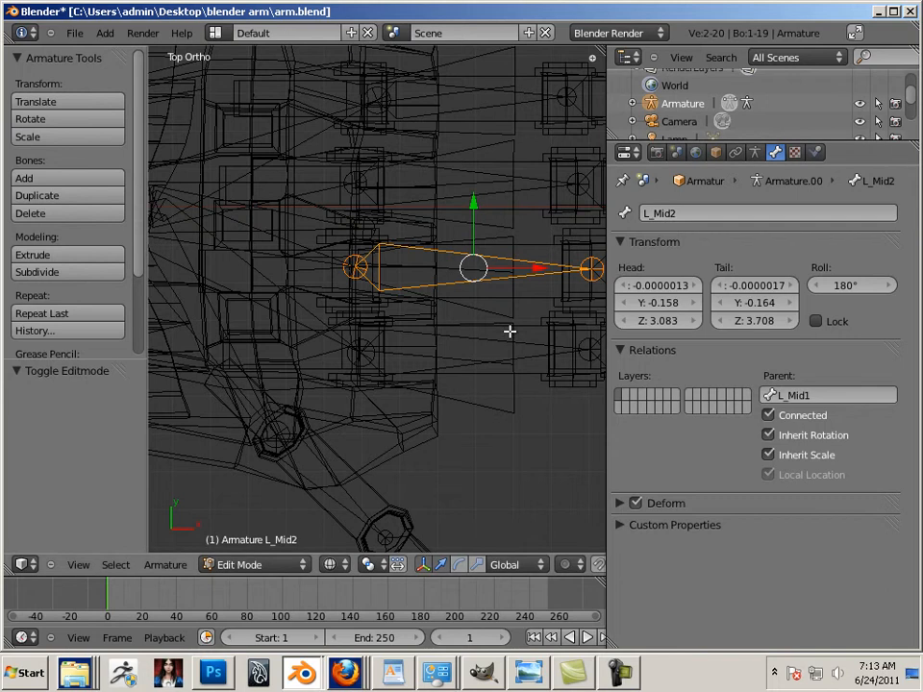
Rename the middle fingertip bone as L_Mid3
{"action": "scroll", "coordinate": [409, 311], "scroll_direction": "down", "scroll_amount": 5, "text": "ctrl"}
{"action": "right_click", "coordinate": [452, 290]}
{"action": "double_click", "coordinate": [671, 213]}
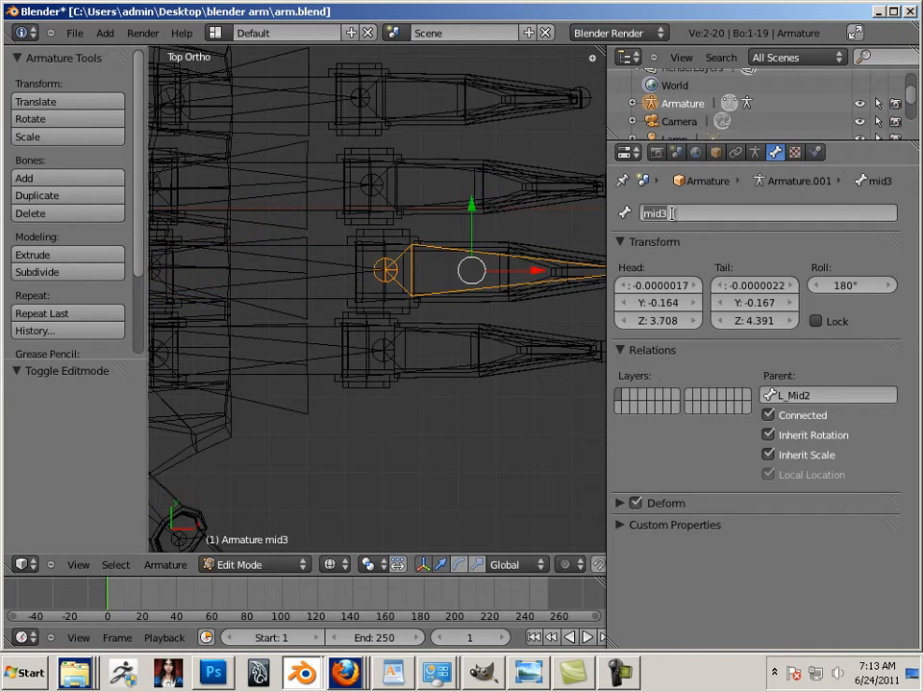
{"action": "type", "text": "L_Mid1"}
{"action": "type", "text": "3"}
{"action": "key", "text": "Return"}
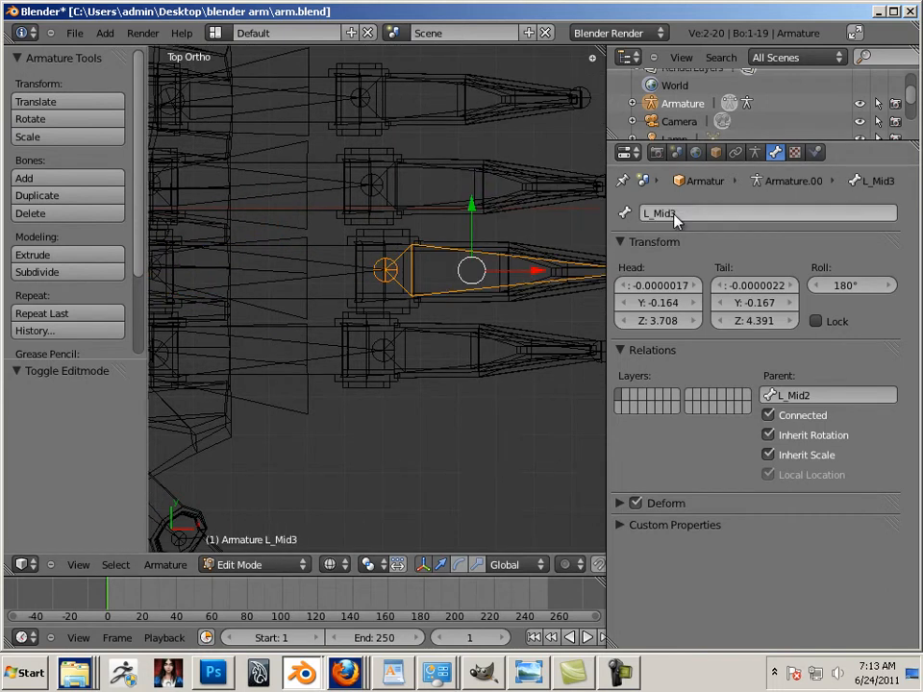
Rename the ring finger's palm bone, which branches off the forearm bone, as L_Ring1
{"action": "scroll", "coordinate": [323, 302], "scroll_direction": "up", "scroll_amount": 3, "text": "ctrl"}
{"action": "scroll", "coordinate": [426, 312], "scroll_direction": "up", "scroll_amount": 4}
{"action": "right_click", "coordinate": [384, 272]}
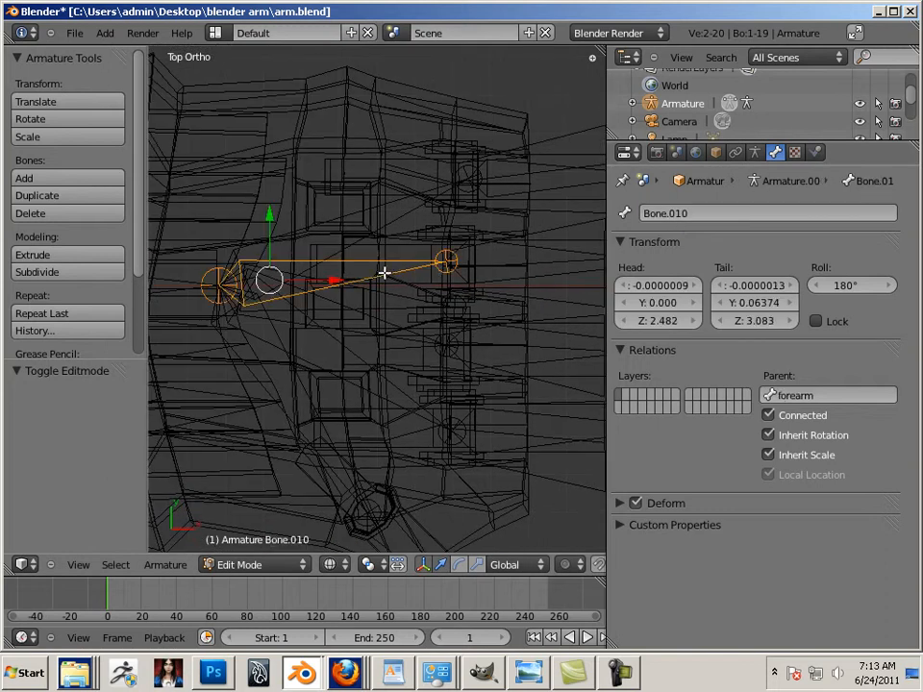
{"action": "middle_click_drag", "start_coordinate": [435, 278], "coordinate": [409, 290], "text": "shift"}
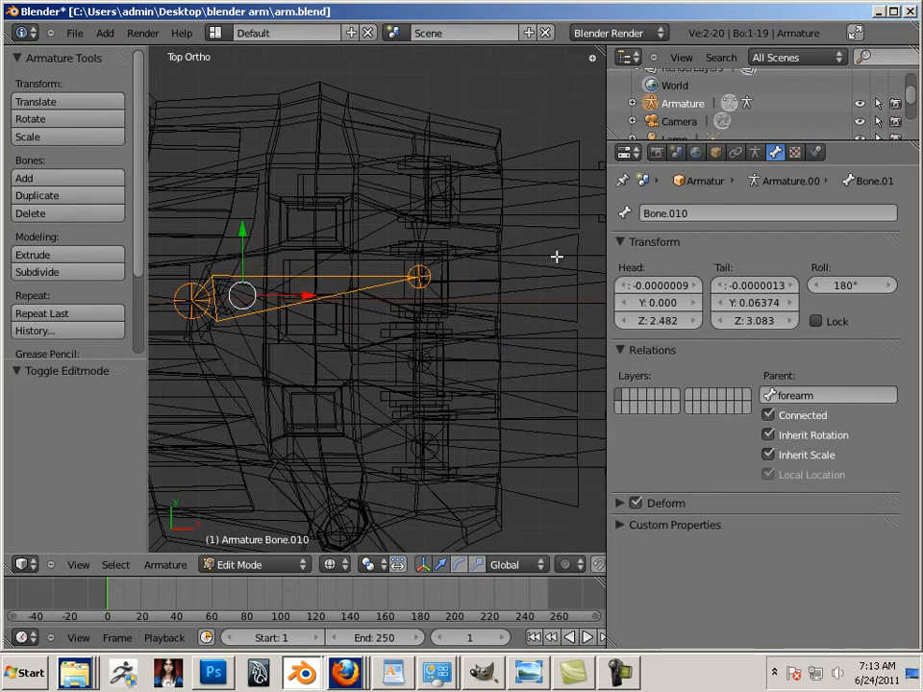
{"action": "left_click", "coordinate": [679, 218]}
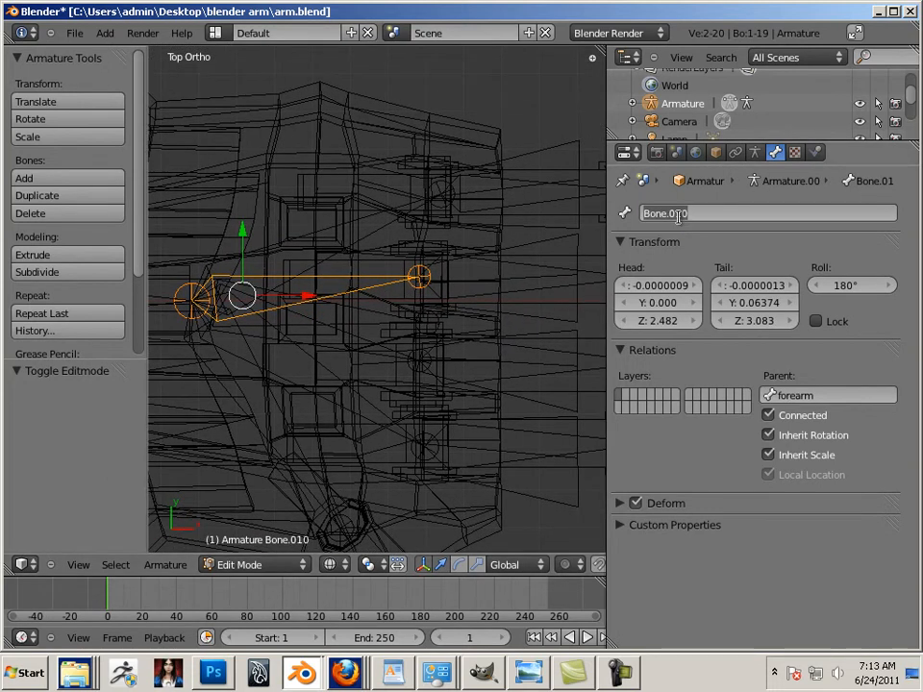
{"action": "type", "text": "L"}
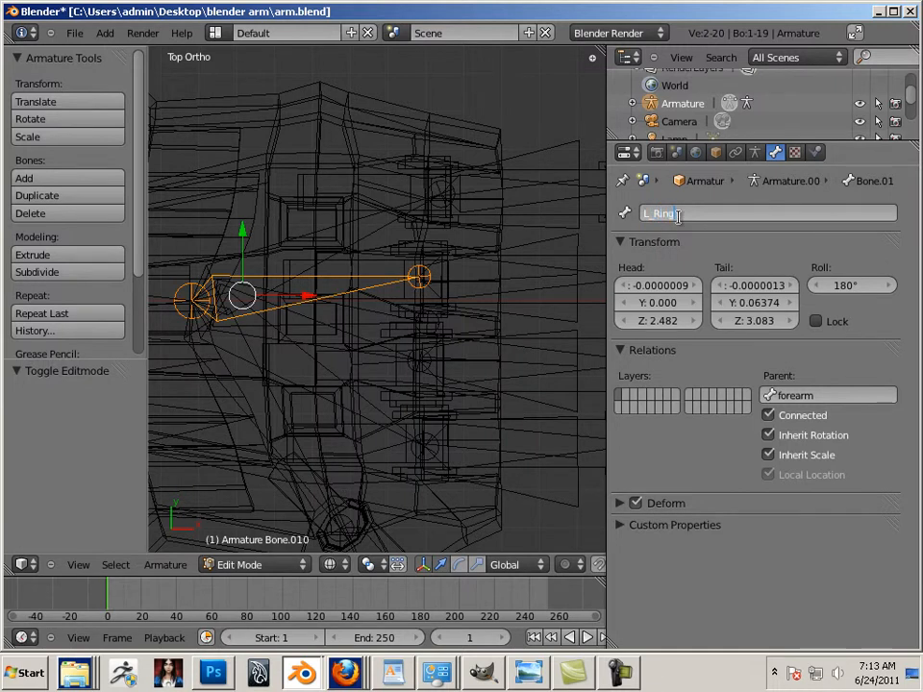
{"action": "type", "text": "_Ring1"}
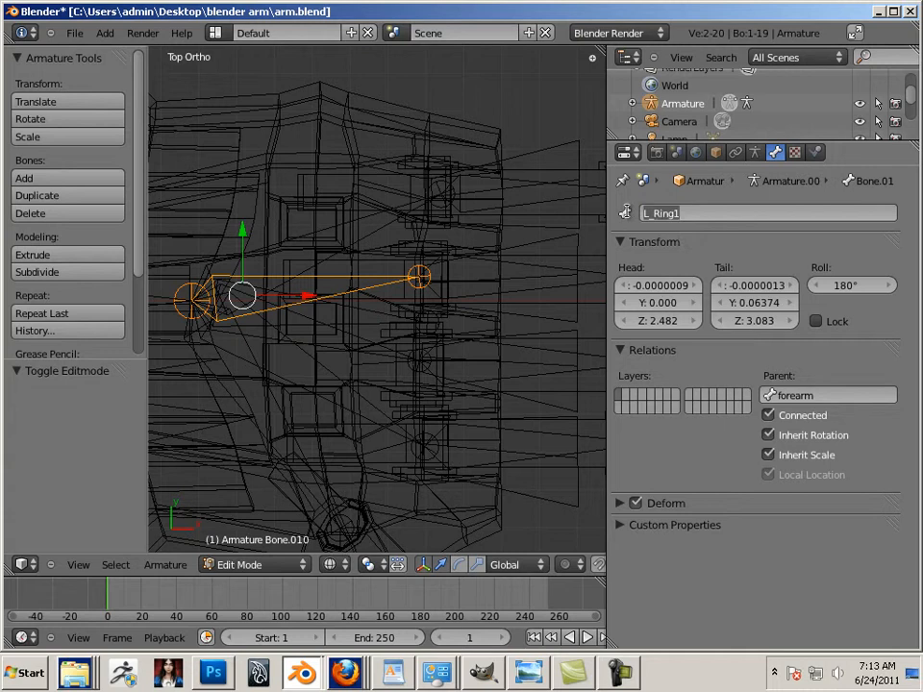
{"action": "left_click", "coordinate": [522, 268]}
Rename the ring finger's second bone as L_Ring2, reusing the L_Ring1 name with the number changed
{"action": "right_click", "coordinate": [528, 268]}
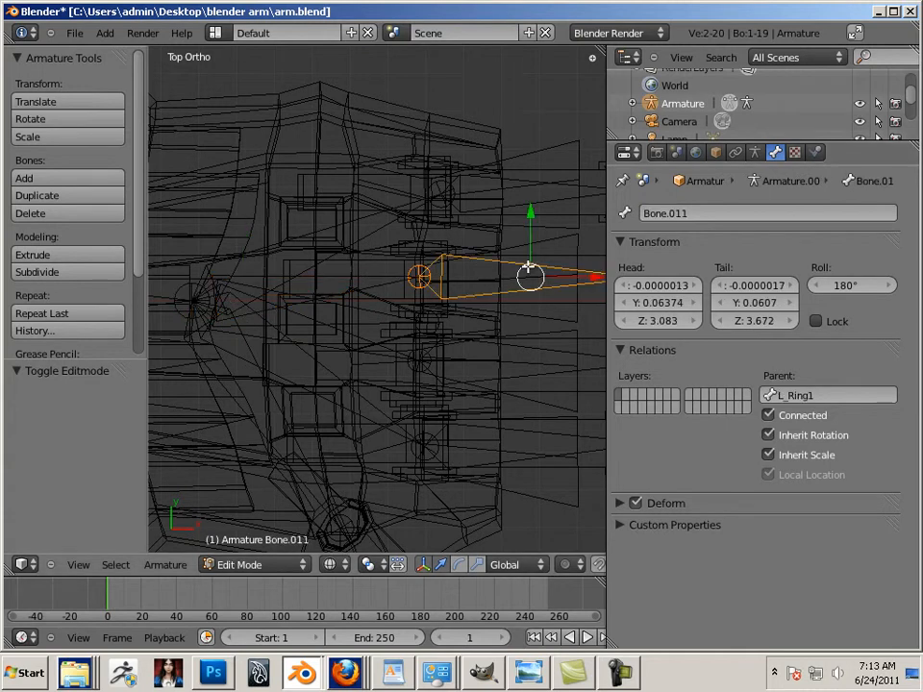
{"action": "left_click", "coordinate": [665, 214]}
{"action": "type", "text": "L_Ring1"}
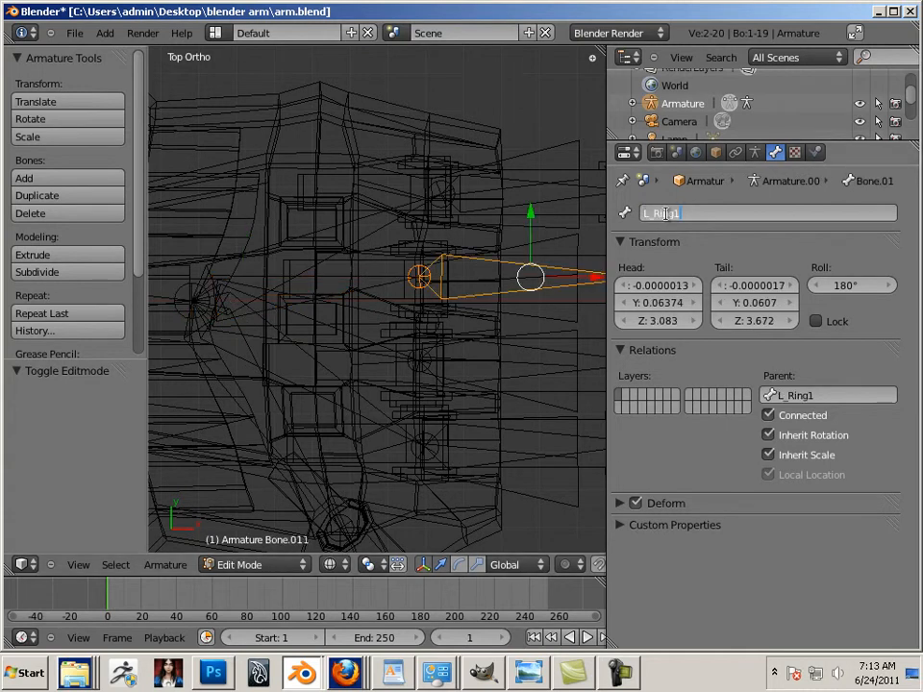
{"action": "type", "text": "2"}
{"action": "key", "text": "Return"}
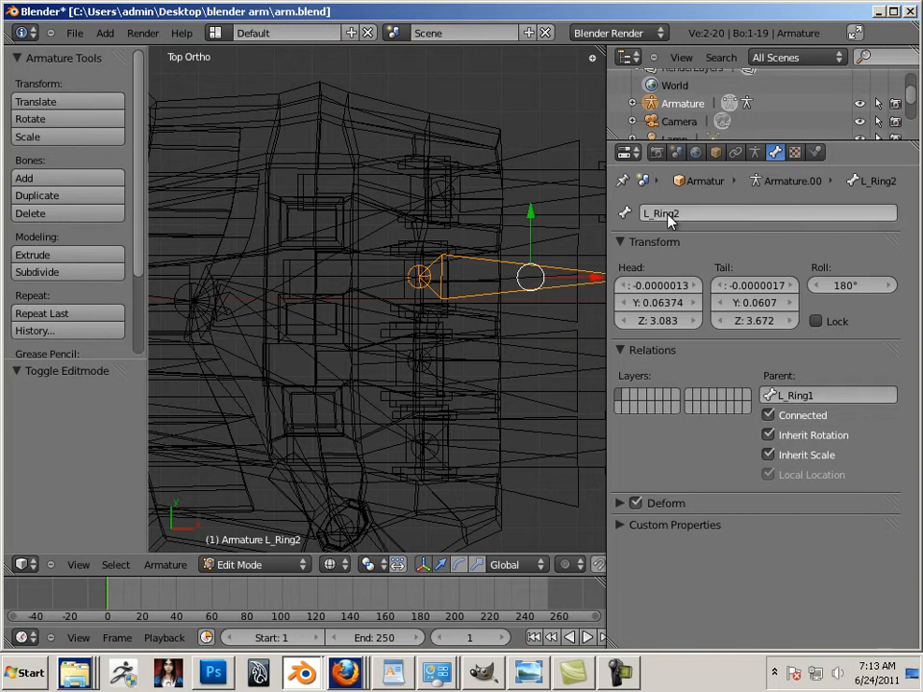
Rename the ring fingertip bone as L_Ring3
{"action": "scroll", "coordinate": [410, 327], "scroll_direction": "up", "scroll_amount": 7, "text": "ctrl"}
{"action": "right_click", "coordinate": [449, 292]}
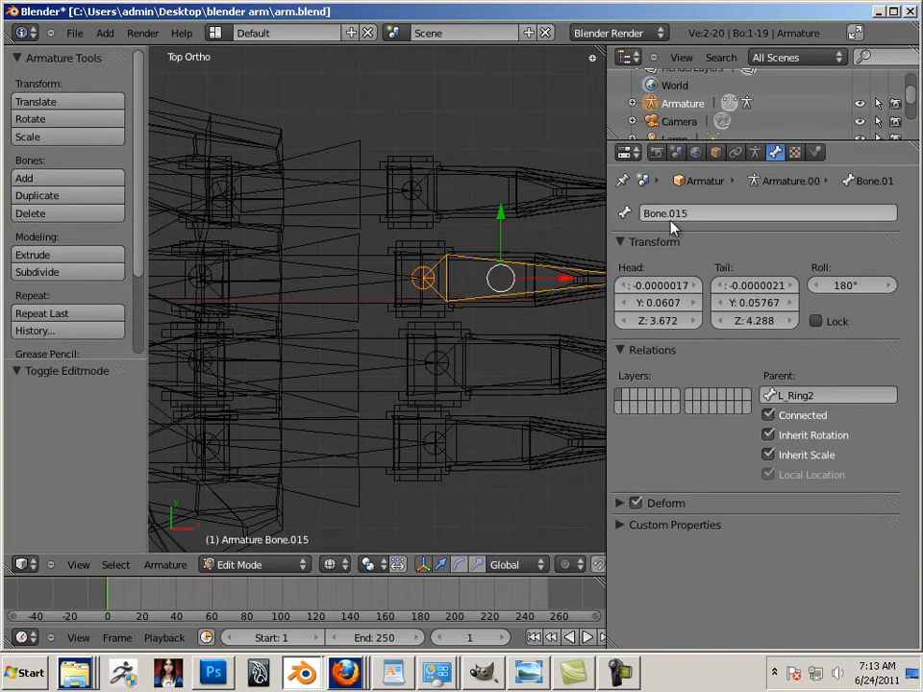
{"action": "type", "text": "L_Ring"}
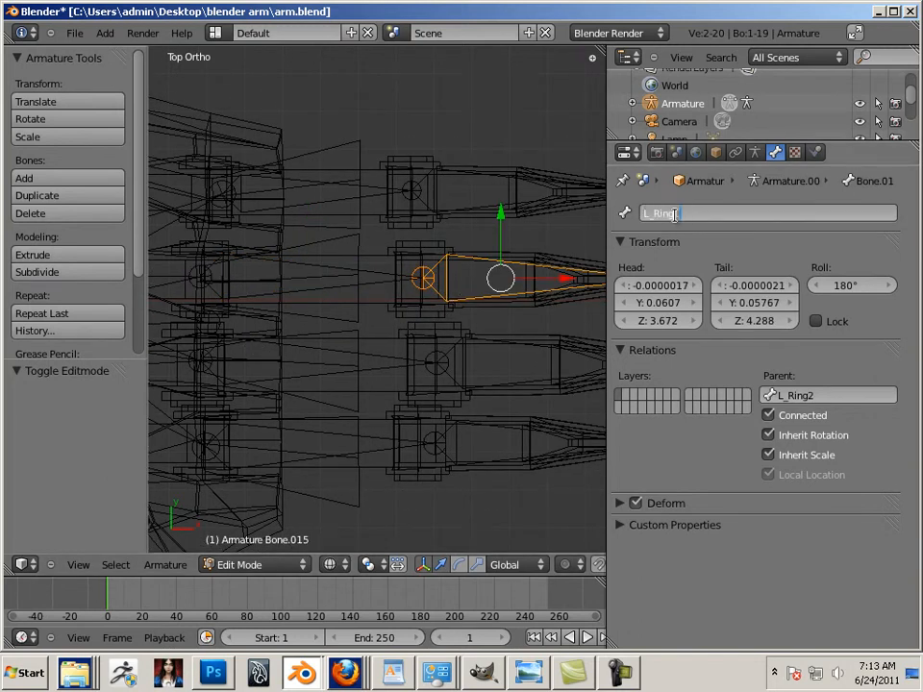
{"action": "type", "text": "3"}
{"action": "key", "text": "Return"}
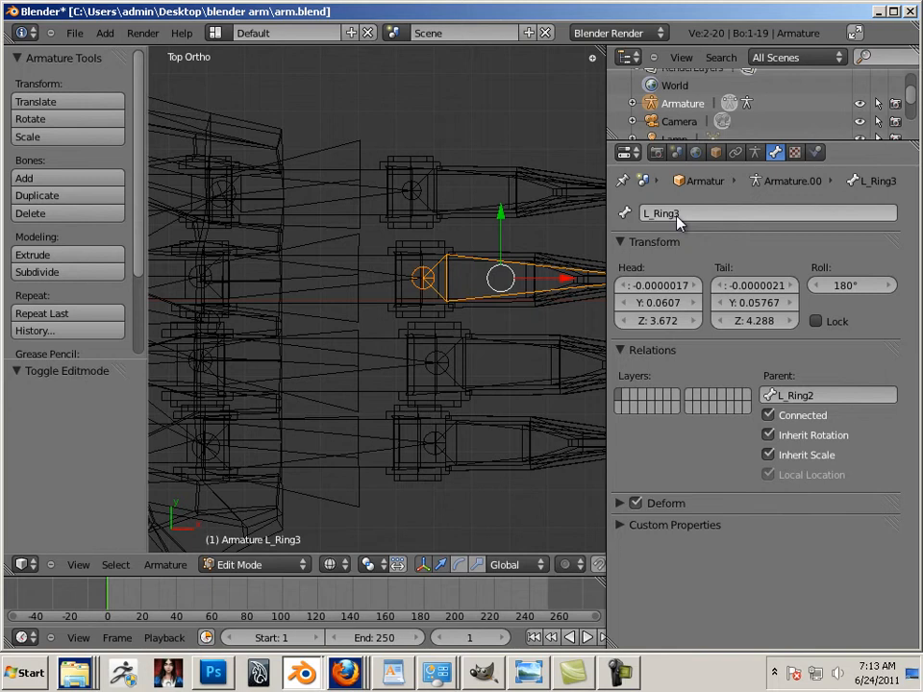
Rename the little finger's palm bone, which branches off the forearm bone, as L_Pink1
{"action": "middle_click_drag", "start_coordinate": [368, 258], "coordinate": [615, 290], "text": "shift"}
{"action": "right_click", "coordinate": [408, 255]}
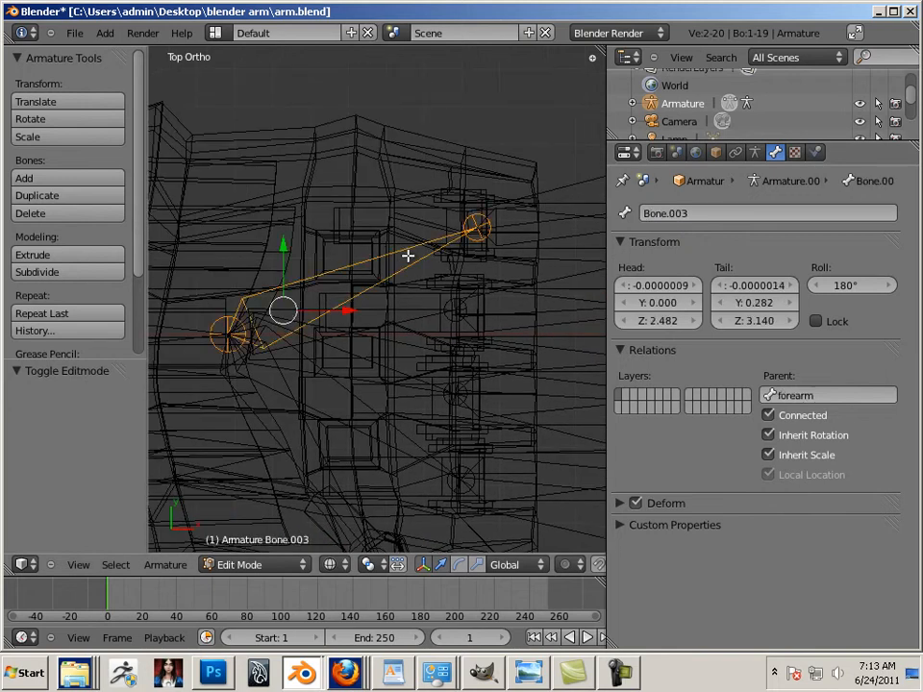
{"action": "left_click", "coordinate": [688, 215]}
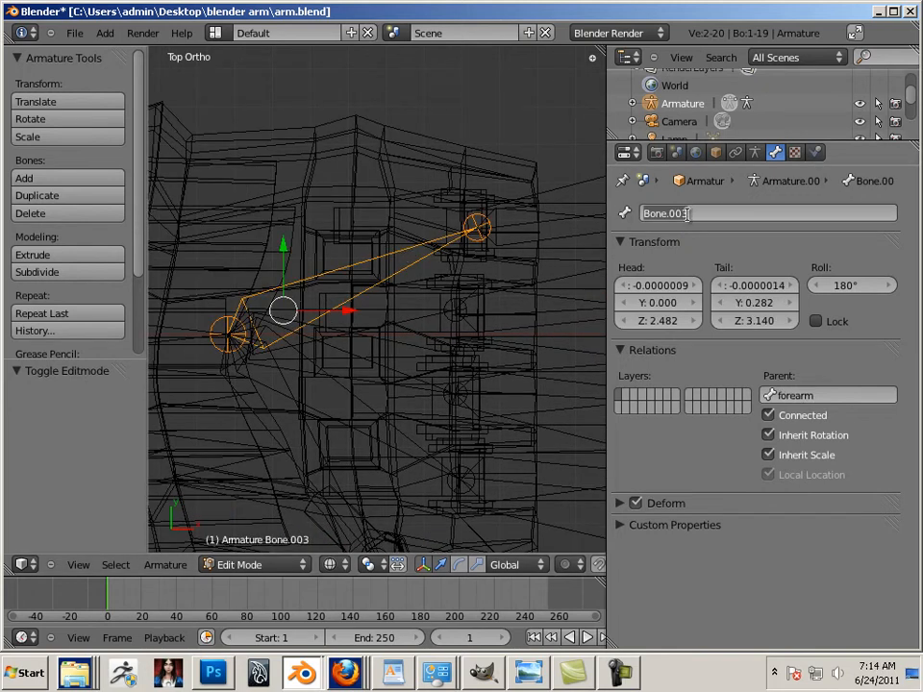
{"action": "type", "text": "L_Ring"}
{"action": "type", "text": "1"}
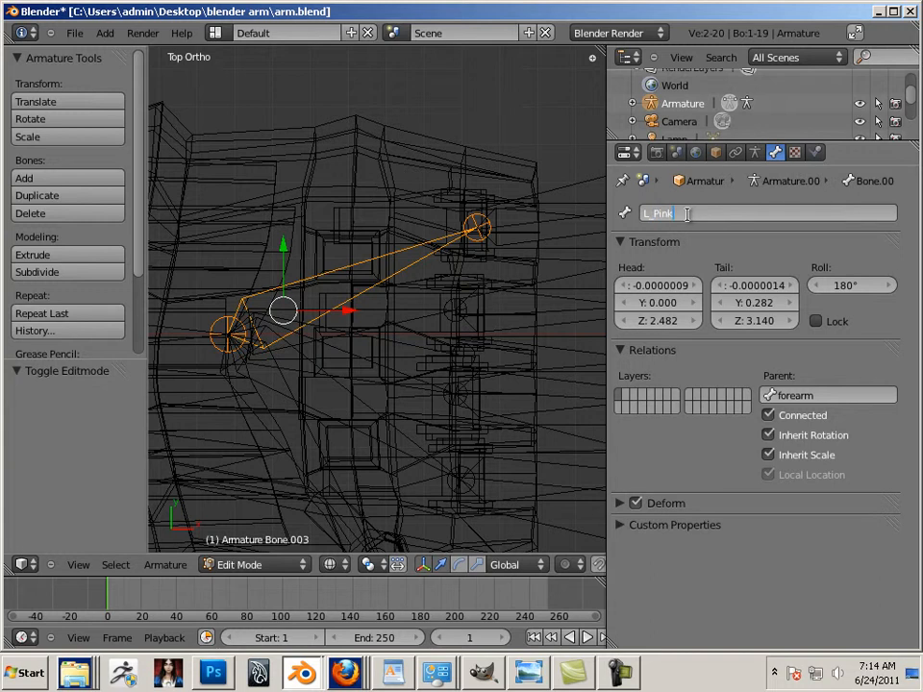
{"action": "key", "text": "Return"}
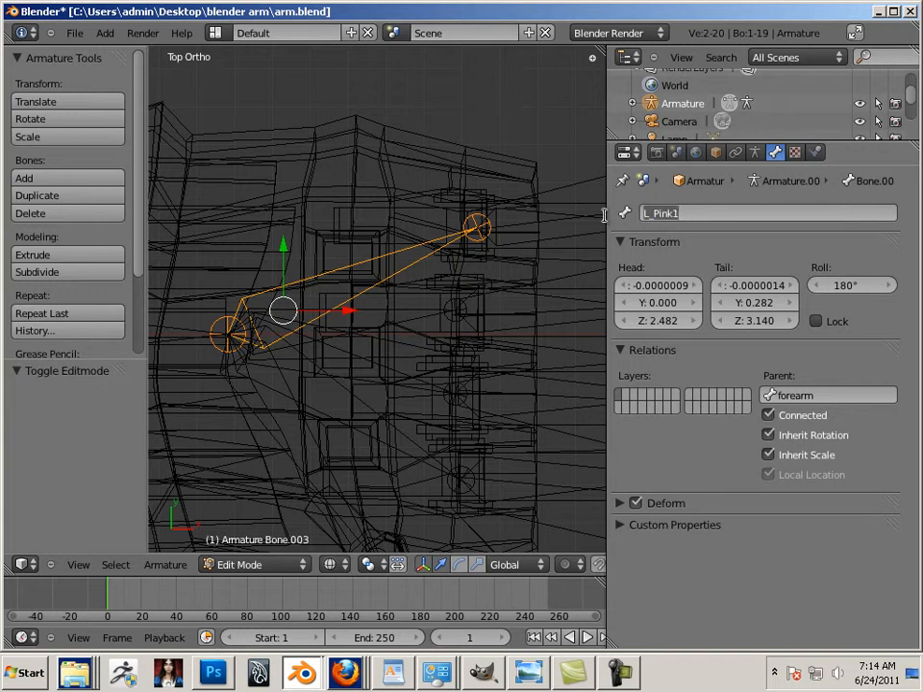
{"action": "left_click", "coordinate": [545, 220]}
Rename the little finger's second bone as L_Pink2, reusing the L_Pink1 name with the number changed
{"action": "right_click", "coordinate": [541, 232]}
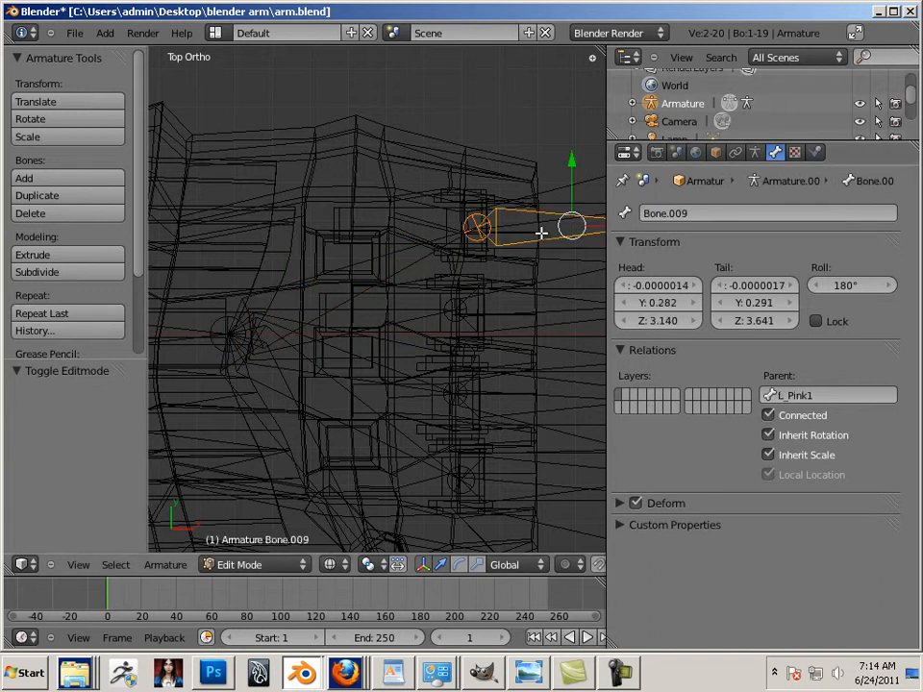
{"action": "left_click", "coordinate": [677, 207]}
{"action": "type", "text": "L_Pink1"}
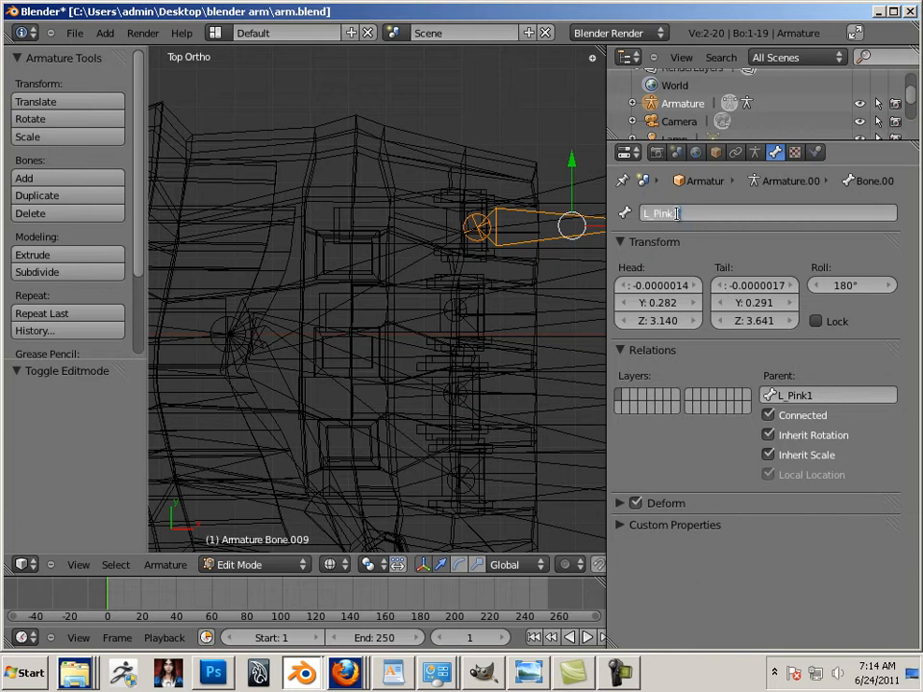
{"action": "key", "text": "Return"}
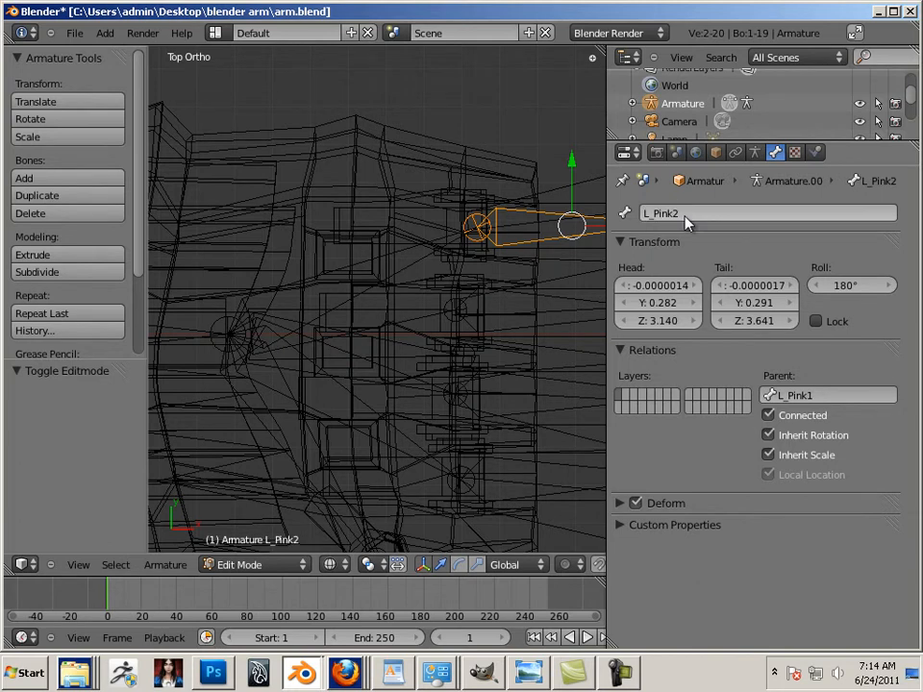
Rename the little fingertip bone by reusing the L_Pink1 name and continuing the finger's numbering
{"action": "middle_click_drag", "start_coordinate": [506, 244], "coordinate": [186, 261], "text": "shift"}
{"action": "right_click", "coordinate": [418, 240]}
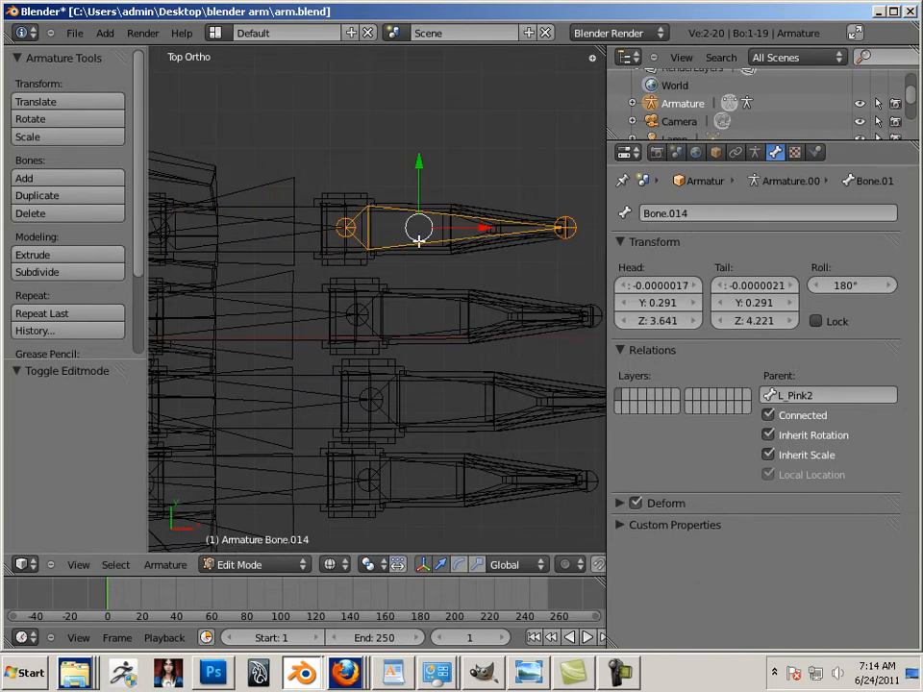
{"action": "left_click", "coordinate": [682, 214]}
{"action": "type", "text": "L_Pink1"}
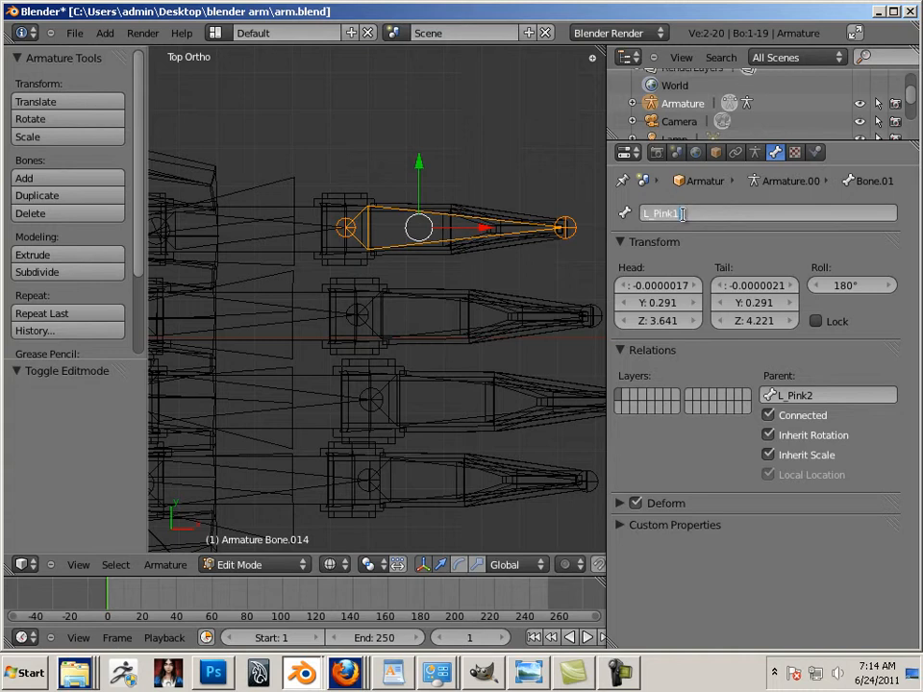
{"action": "key", "text": "Return"}
Rename the thumb's palm bone, which branches off the forearm bone, as L_Thumb1
{"action": "middle_click_drag", "start_coordinate": [276, 380], "coordinate": [558, 127], "text": "shift"}
{"action": "right_click", "coordinate": [336, 323]}
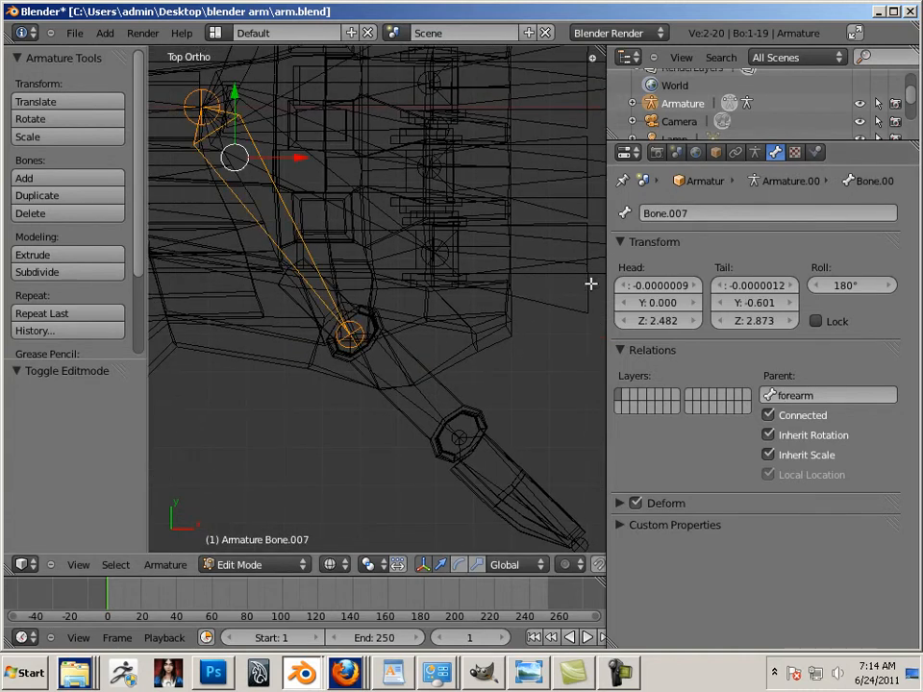
{"action": "left_click", "coordinate": [705, 212]}
{"action": "type", "text": "L_Thumb1"}
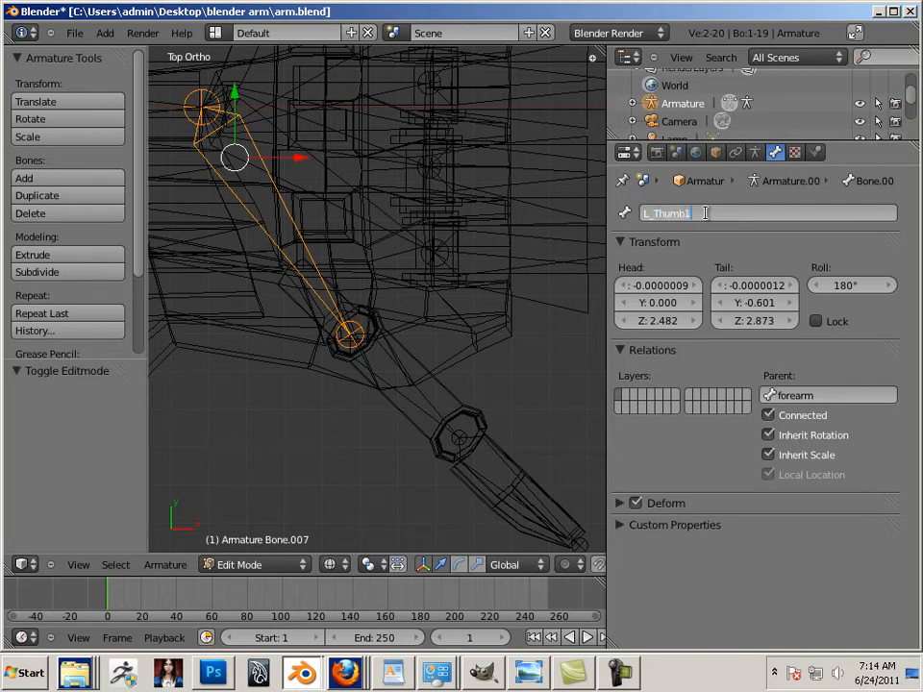
{"action": "key", "text": "Return"}
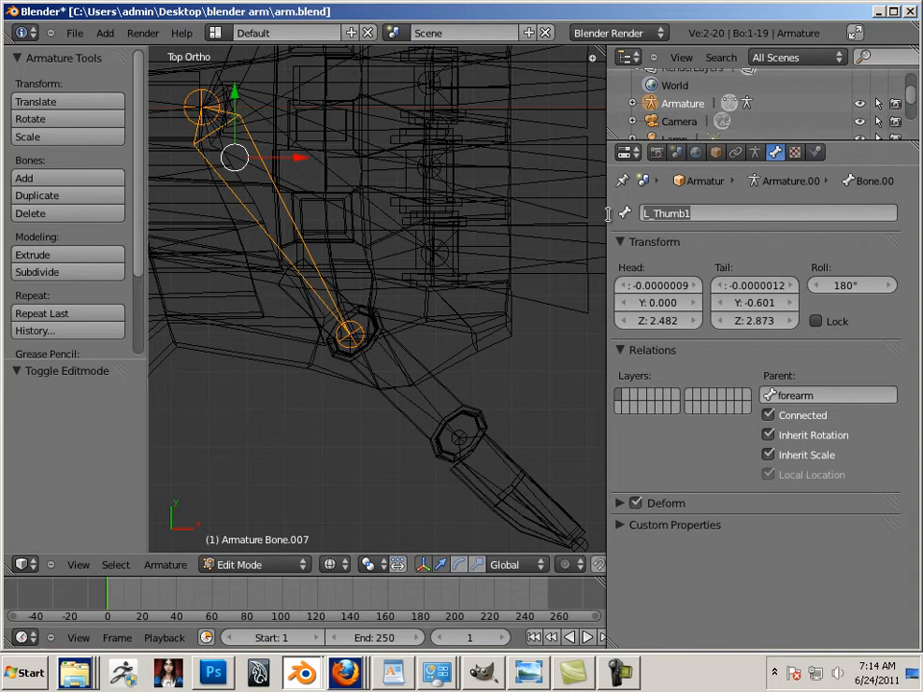
Rename the thumb's second bone as L_Thumb2, reusing the L_Thumb1 name with the number changed
{"action": "right_click", "coordinate": [398, 384]}
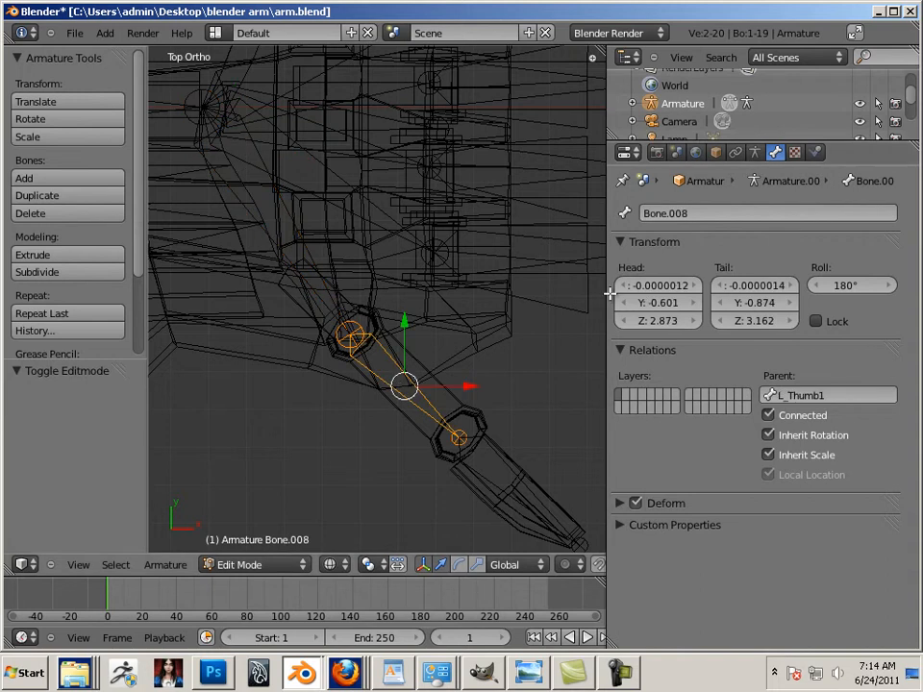
{"action": "left_click", "coordinate": [677, 214]}
{"action": "type", "text": "L_Thumb1"}
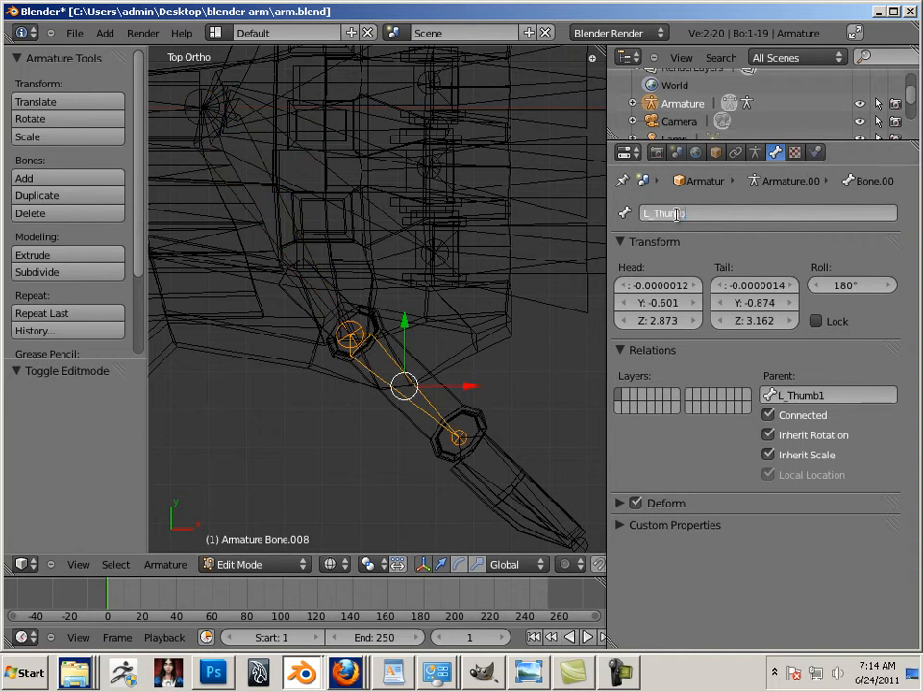
{"action": "type", "text": "2"}
{"action": "key", "text": "Return"}
Rename the thumb tip bone as L_Thumb3
{"action": "right_click", "coordinate": [486, 485]}
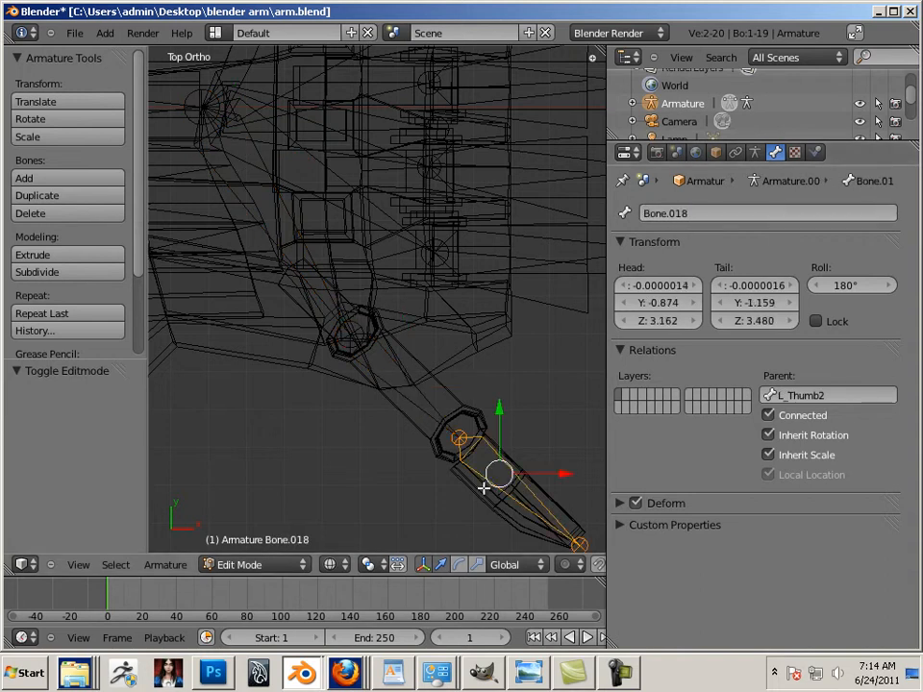
{"action": "left_click", "coordinate": [666, 214]}
{"action": "type", "text": "L_Thumb1"}
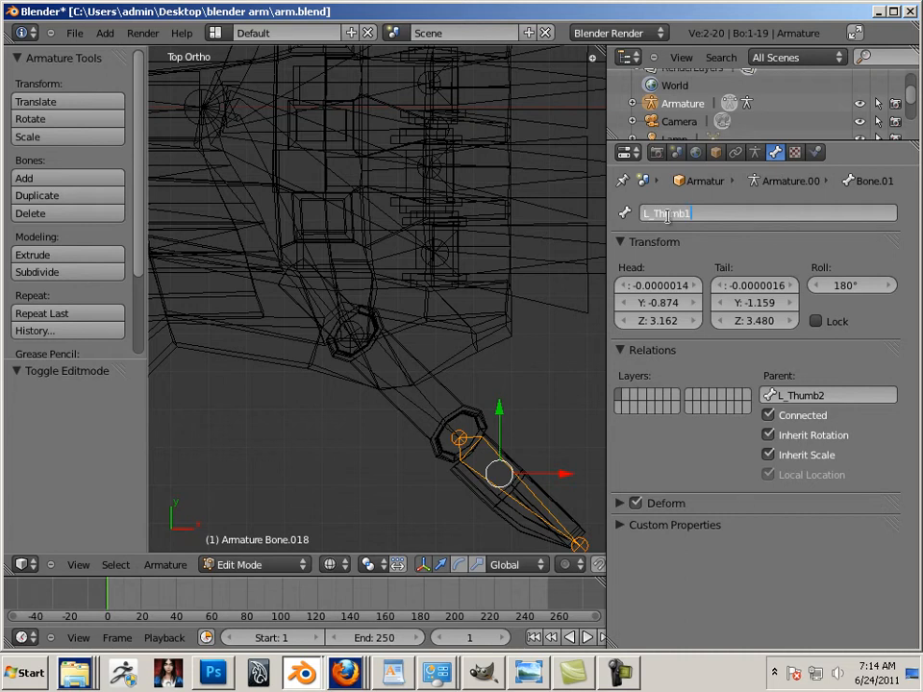
{"action": "key", "text": "Return"}
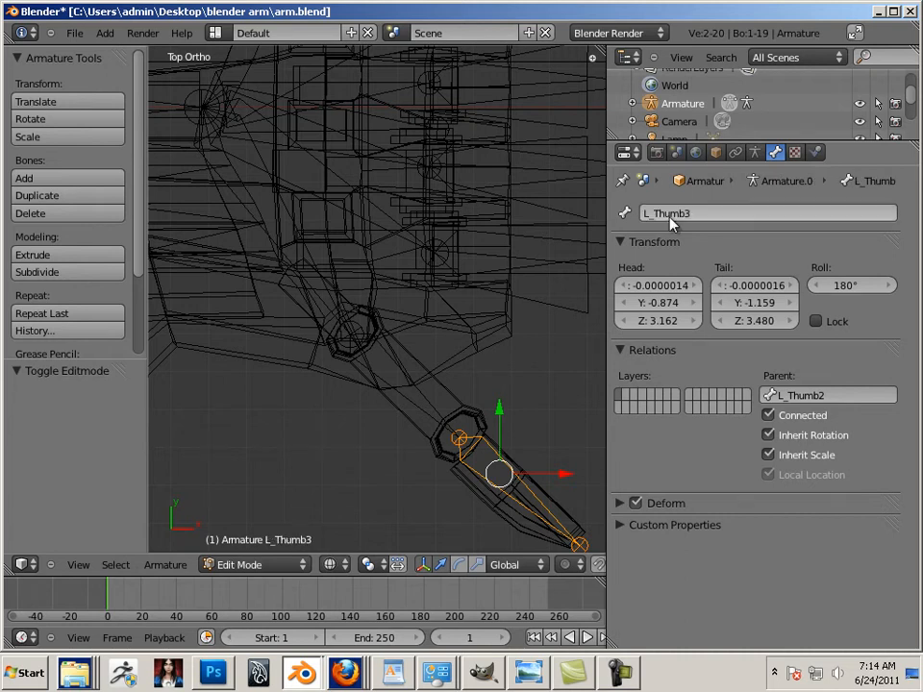
Add the L_ prefix to the forearm bone's name, making it L_forearm
{"action": "scroll", "coordinate": [496, 528], "scroll_direction": "up", "scroll_amount": 5}
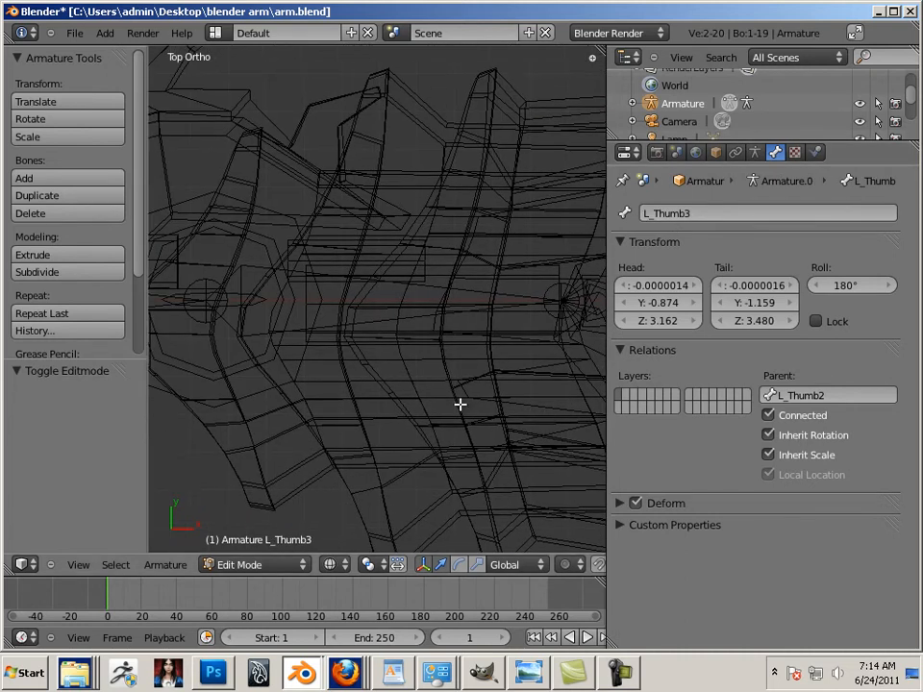
{"action": "right_click", "coordinate": [381, 323]}
{"action": "left_click", "coordinate": [645, 217]}
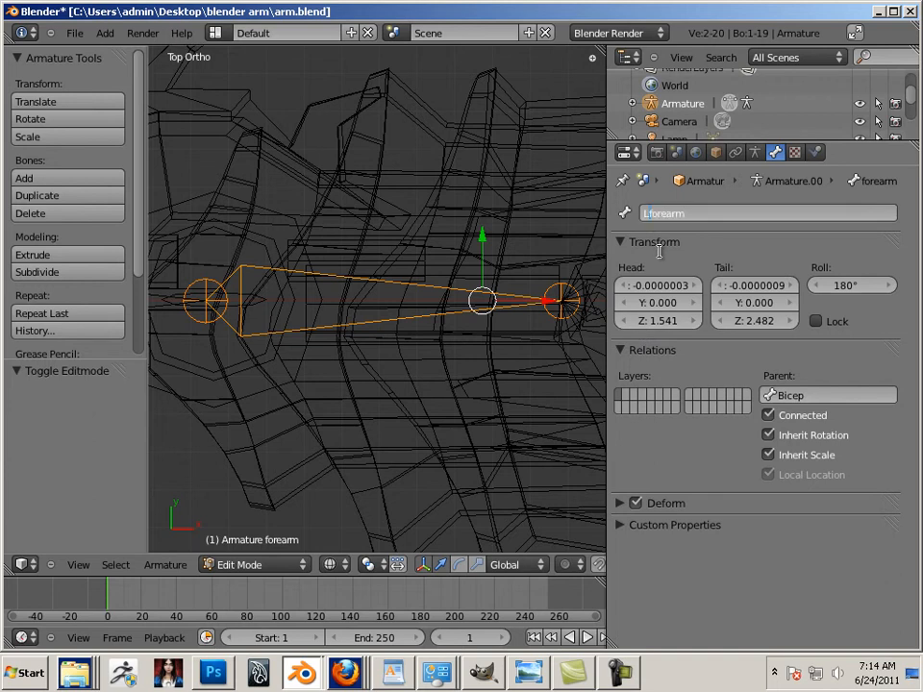
{"action": "key", "text": "Home"}
{"action": "type", "text": "L_"}
{"action": "key", "text": "Return"}
Rename the upper arm bone, the forearm's parent, as L_Bicep by prefixing its existing name
{"action": "middle_click_drag", "start_coordinate": [255, 349], "coordinate": [645, 400], "text": "shift"}
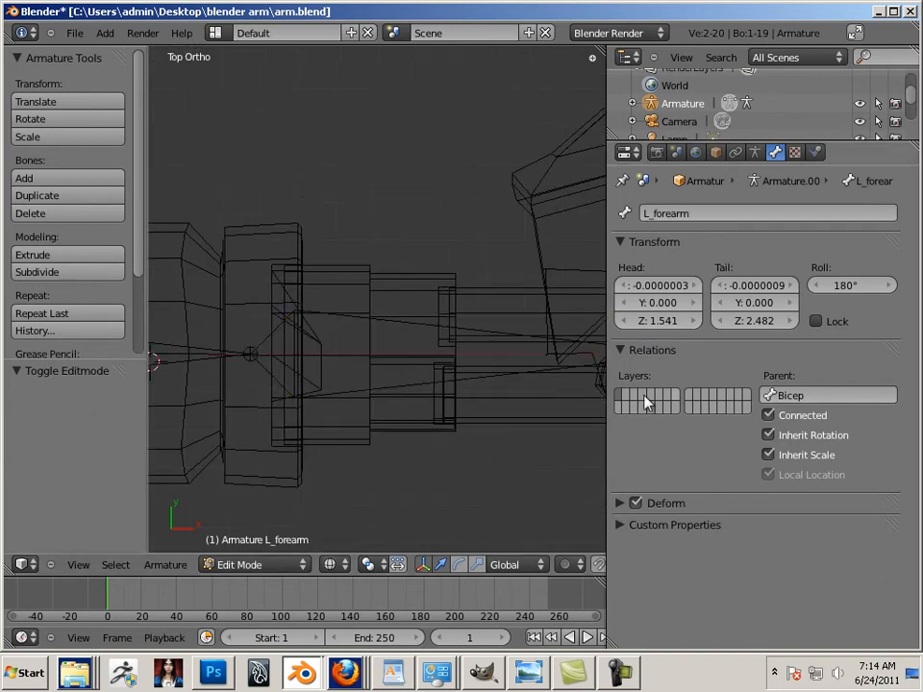
{"action": "right_click", "coordinate": [452, 375]}
{"action": "left_click", "coordinate": [643, 214]}
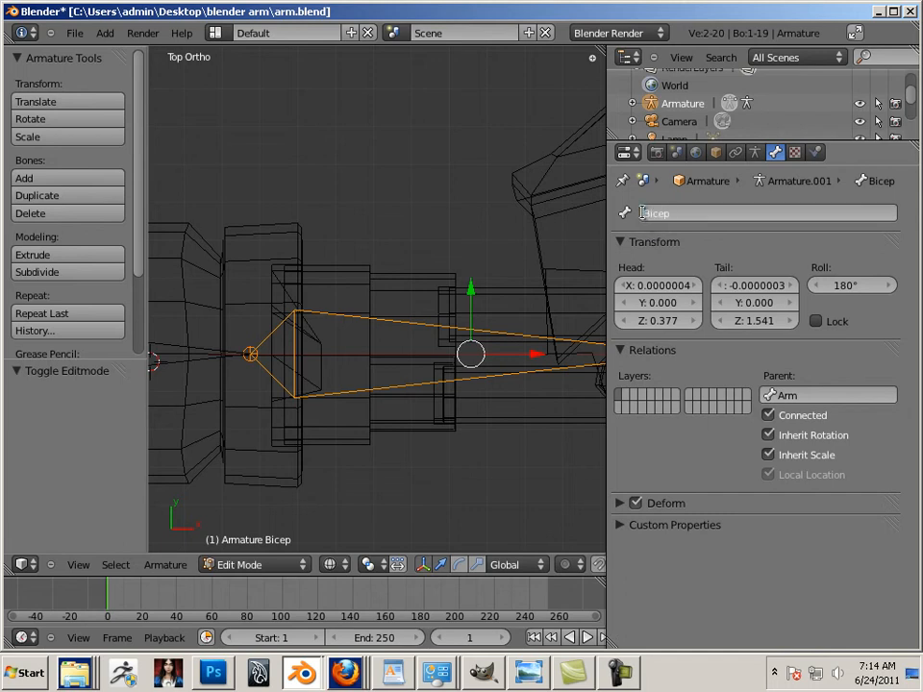
{"action": "key", "text": "Home"}
{"action": "type", "text": "L_"}
{"action": "key", "text": "Return"}
Rename the root bone inside the rounded shoulder as L_Arm, keeping the existing name after the prefix
{"action": "middle_click_drag", "start_coordinate": [218, 316], "coordinate": [441, 314], "text": "shift"}
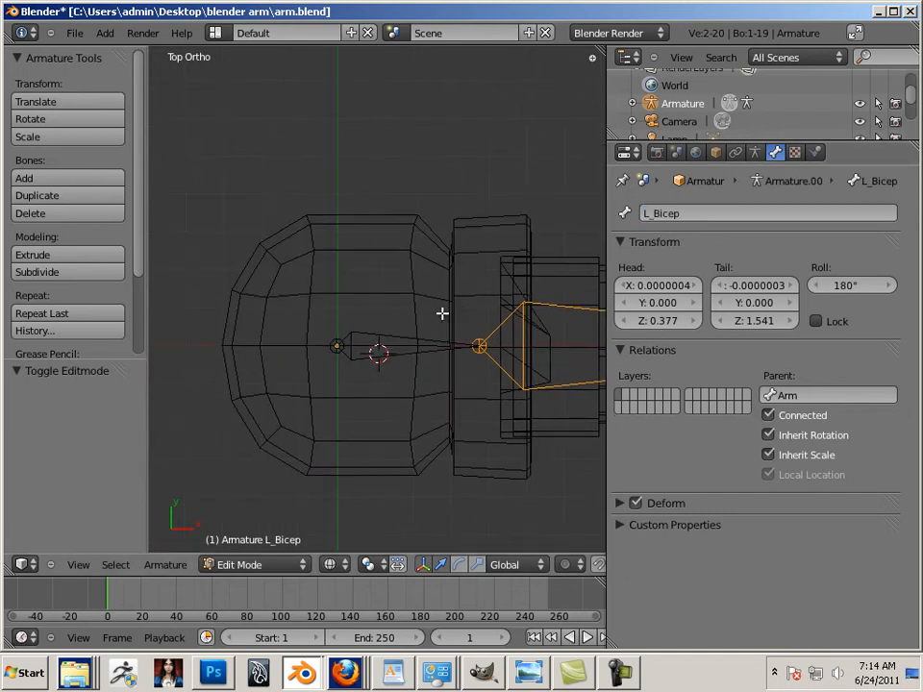
{"action": "right_click", "coordinate": [406, 346]}
{"action": "left_click", "coordinate": [645, 213]}
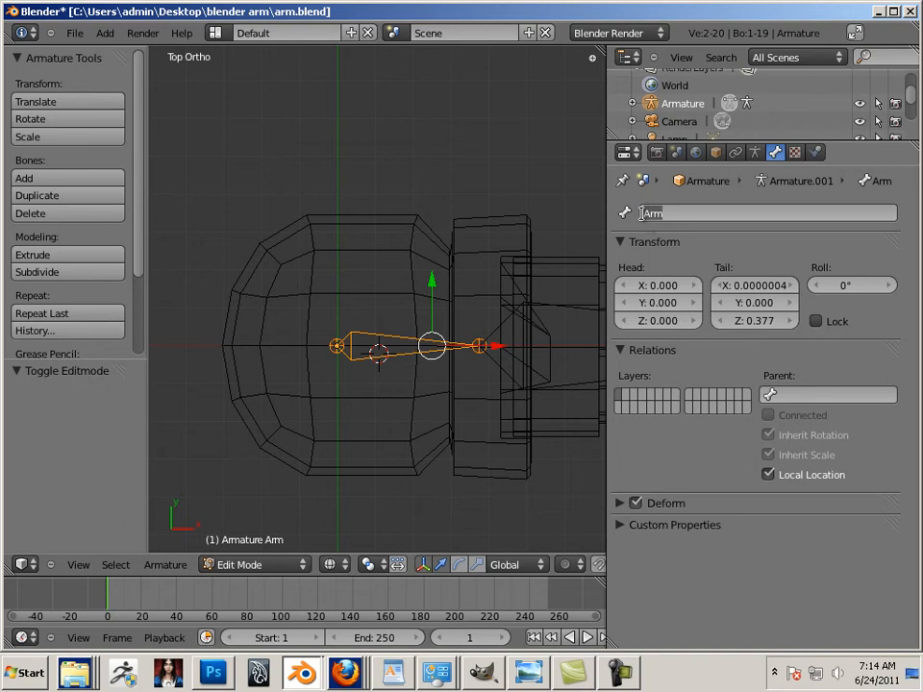
{"action": "key", "text": "Home"}
{"action": "type", "text": "L_"}
{"action": "key", "text": "Return"}
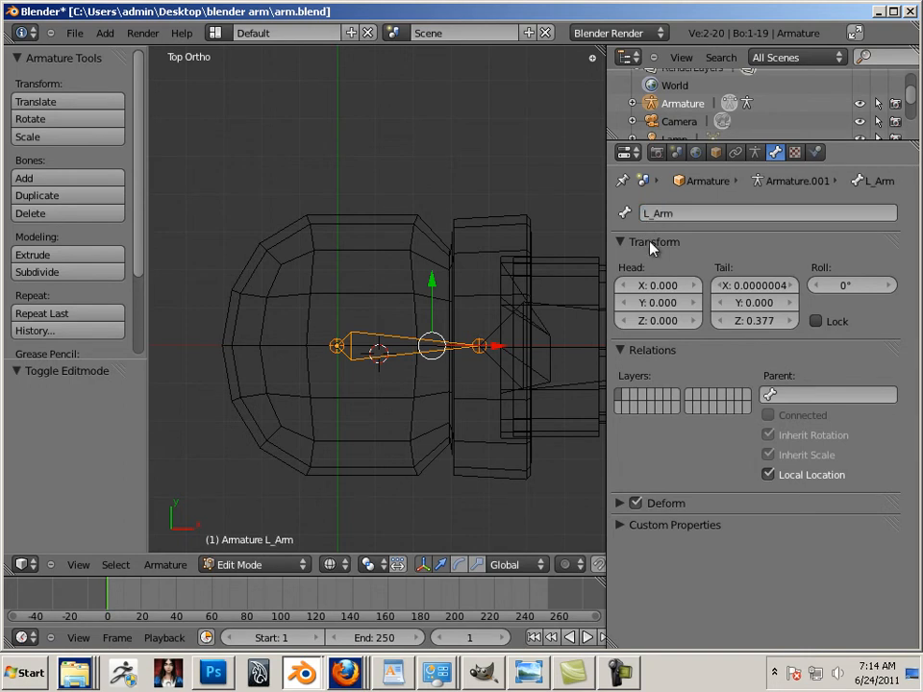
Look over the wireframe arm and its bones from the shoulder to the fingertips and thumb
{"action": "middle_click_drag", "start_coordinate": [428, 423], "coordinate": [351, 424], "text": "shift"}
{"action": "scroll", "coordinate": [365, 409], "scroll_direction": "down", "scroll_amount": 3}
{"action": "middle_click_drag", "start_coordinate": [419, 378], "coordinate": [304, 363], "text": "shift"}
{"action": "middle_click_drag", "start_coordinate": [399, 351], "coordinate": [134, 340], "text": "shift"}
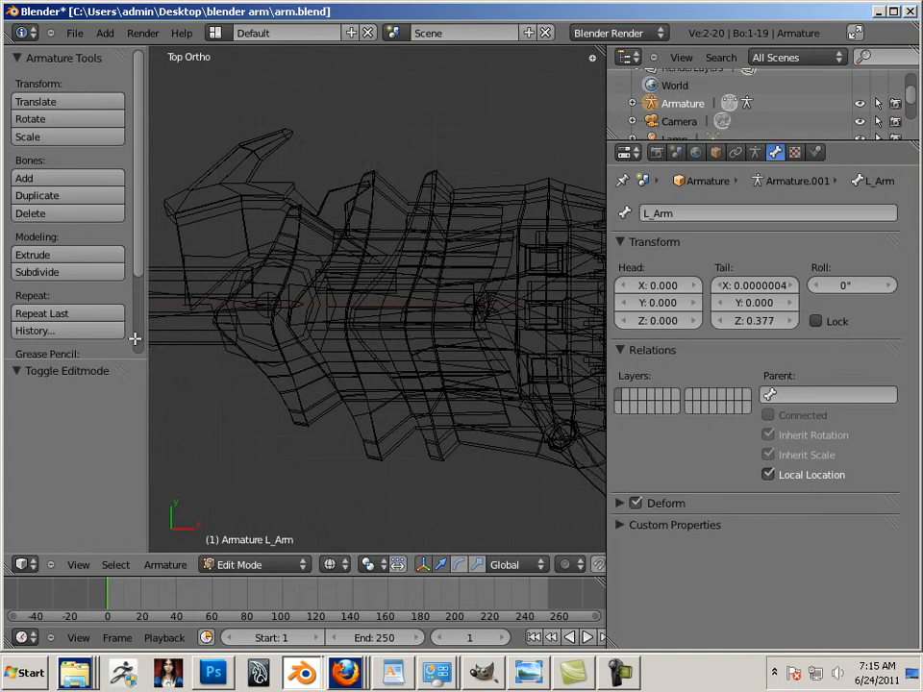
{"action": "scroll", "coordinate": [237, 290], "scroll_direction": "down", "scroll_amount": 3}
{"action": "middle_click_drag", "start_coordinate": [363, 299], "coordinate": [215, 295], "text": "shift"}
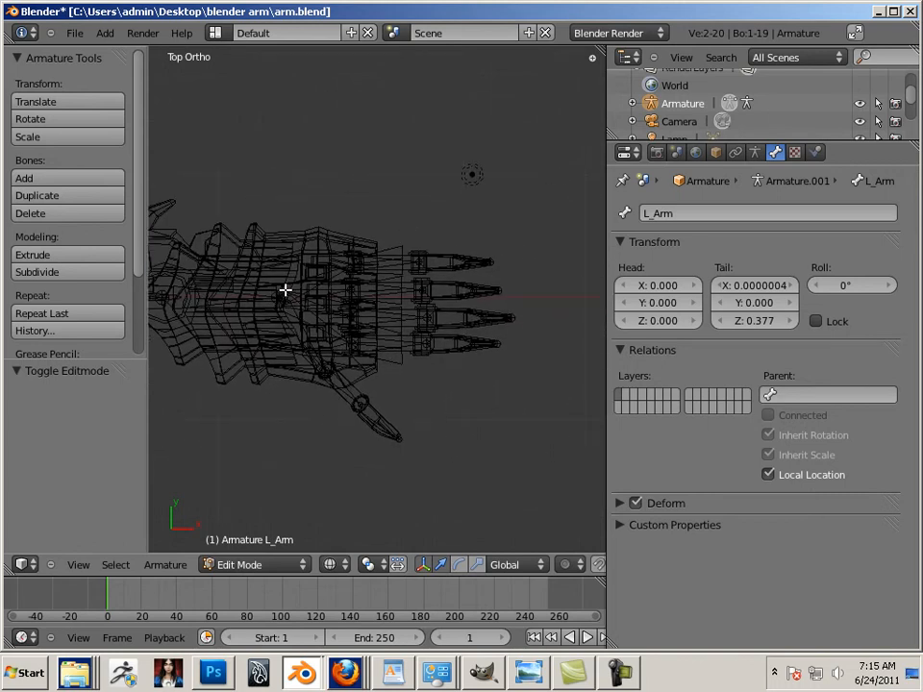
{"action": "middle_click_drag", "start_coordinate": [285, 291], "coordinate": [427, 334], "text": "shift"}
{"action": "middle_click_drag", "start_coordinate": [327, 416], "coordinate": [322, 297], "text": "shift"}
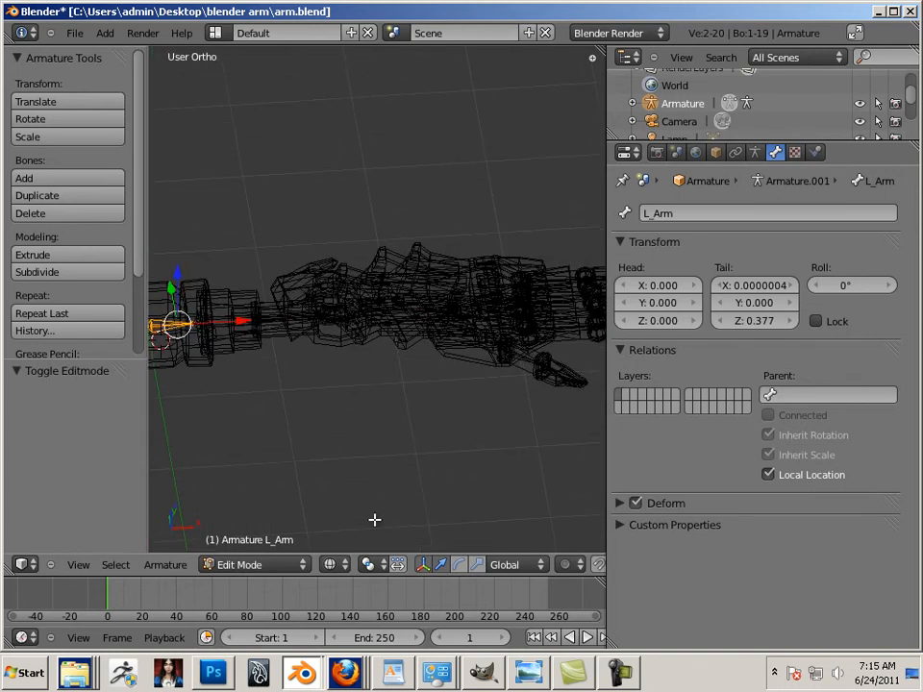
Switch the viewport shading to Solid and view the arm from several angles
{"action": "left_click", "coordinate": [330, 564]}
{"action": "left_click", "coordinate": [346, 508]}
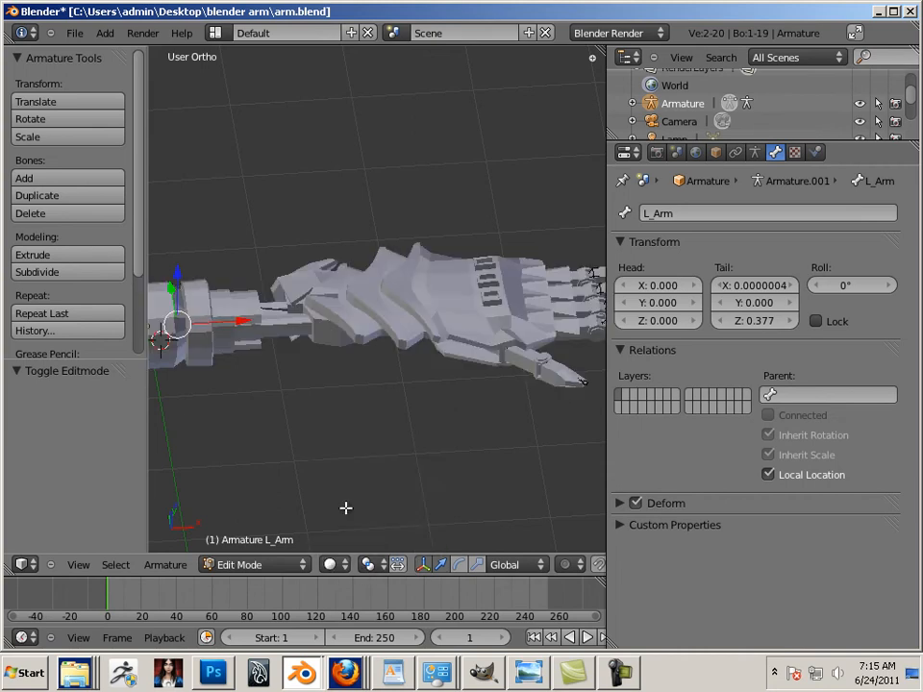
{"action": "middle_click_drag", "start_coordinate": [332, 375], "coordinate": [389, 416]}
{"action": "middle_click_drag", "start_coordinate": [326, 436], "coordinate": [247, 393]}
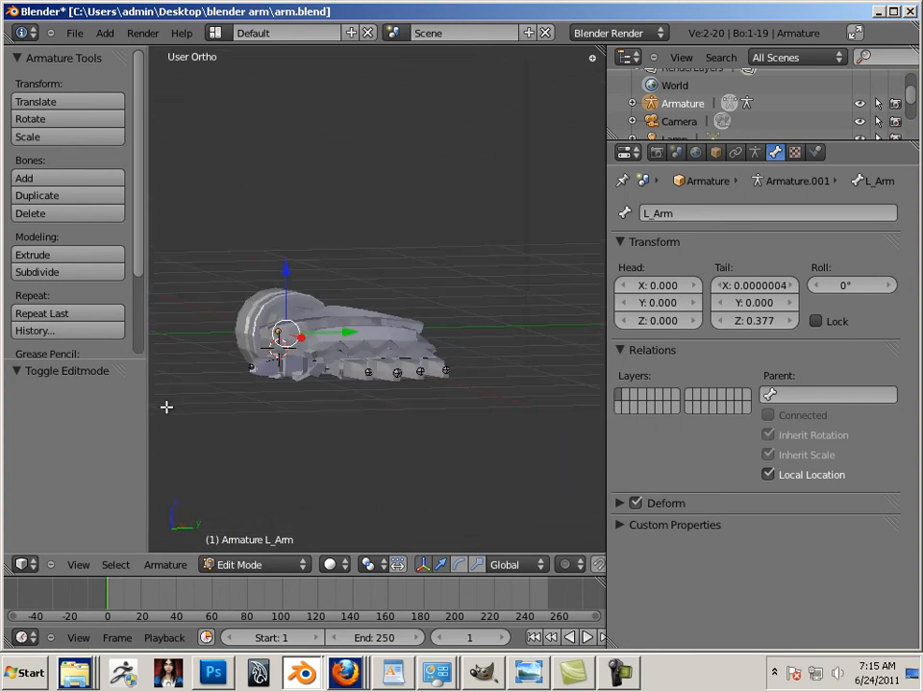
{"action": "middle_click_drag", "start_coordinate": [165, 409], "coordinate": [139, 412]}
{"action": "middle_click_drag", "start_coordinate": [385, 418], "coordinate": [306, 422]}
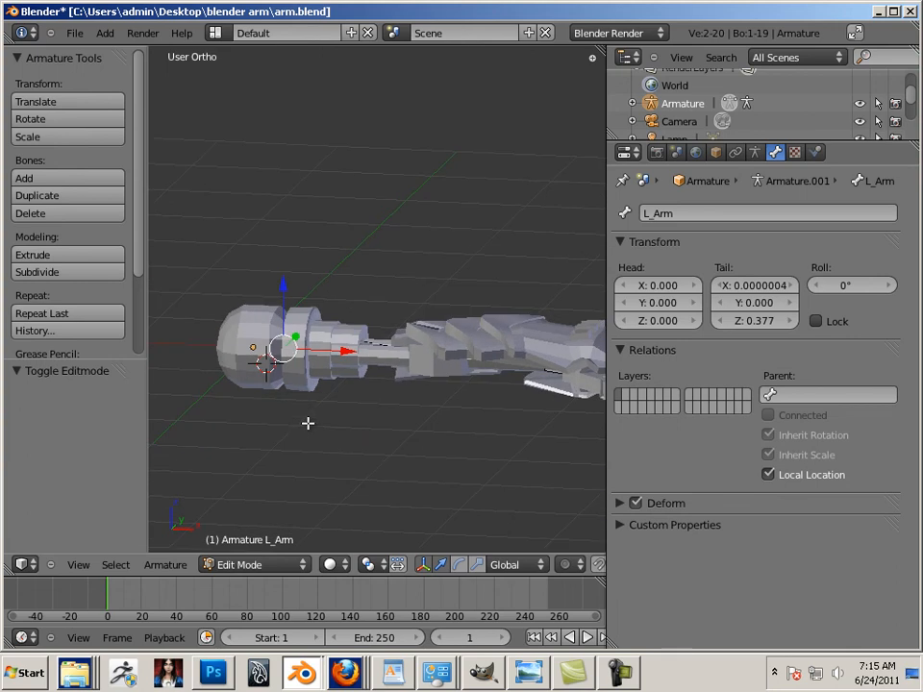